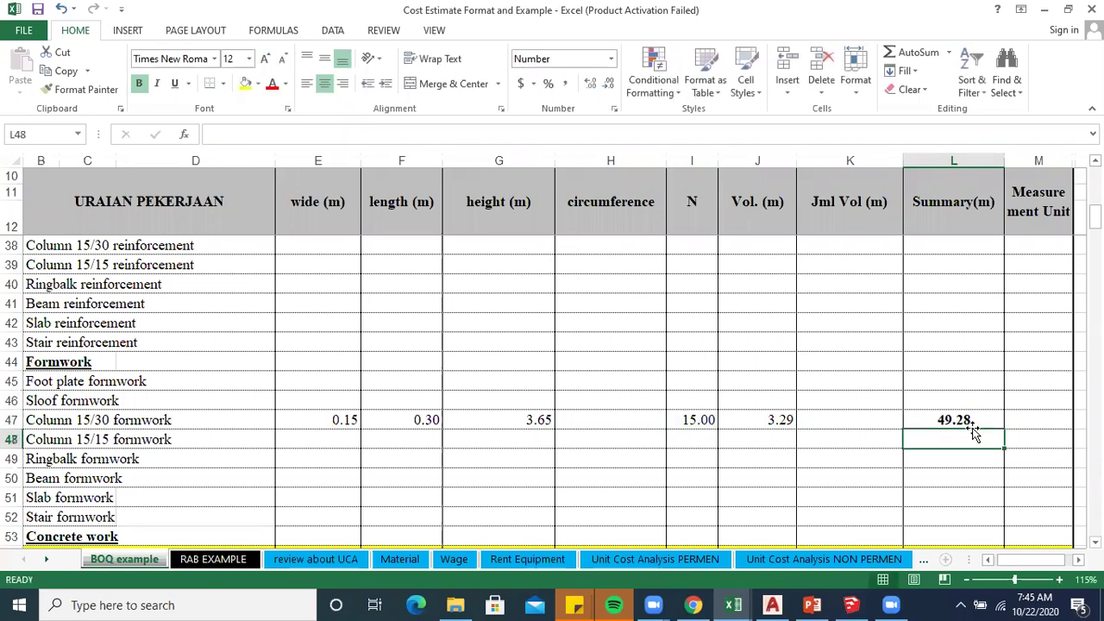
- Enter m2 as the measurement unit for Column 15/30 formwork in cell M47
{"action": "key", "text": "Right"}
{"action": "key", "text": "Up"}
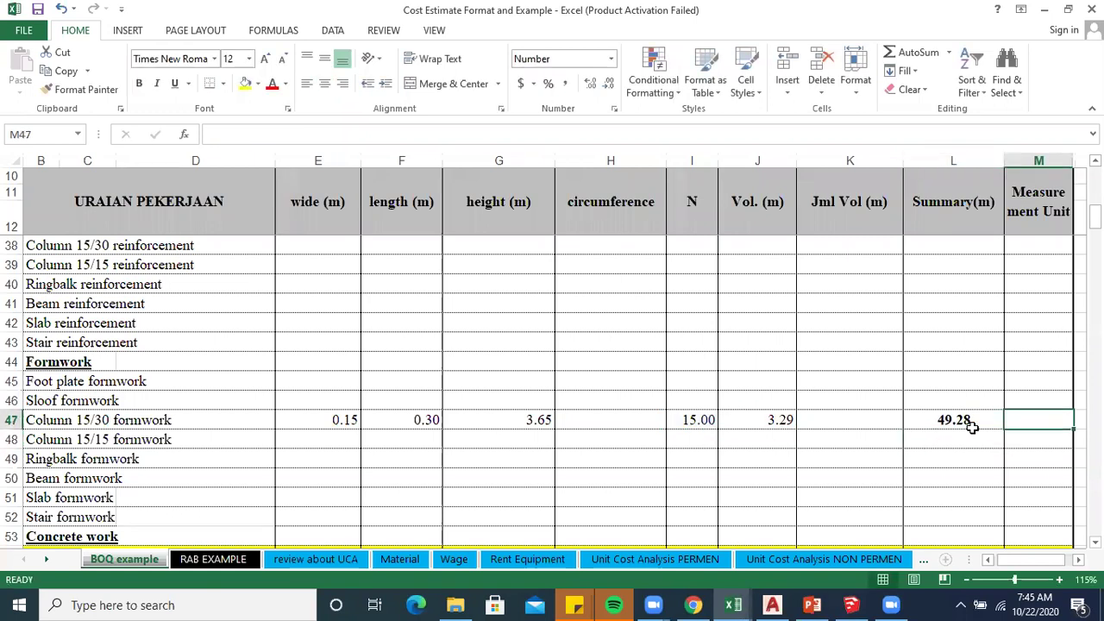
{"action": "type", "text": "M"}
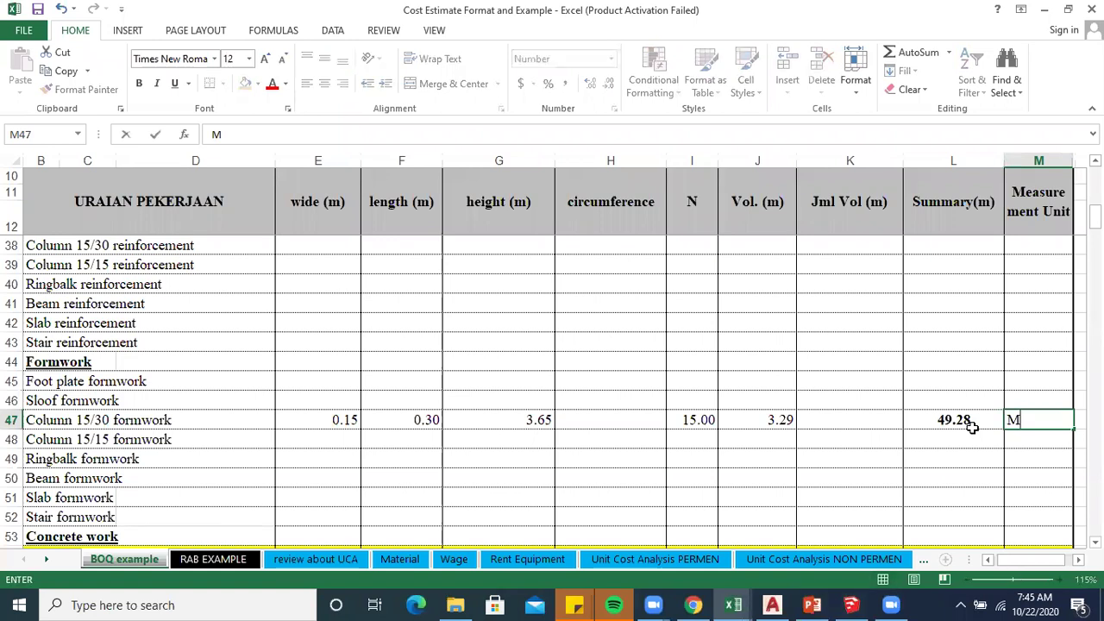
{"action": "key", "text": "BackSpace"}
{"action": "type", "text": "m2"}
{"action": "key", "text": "Return"}
- Enter 0.15 as the width of the Beam formwork in cell E50
{"action": "key", "text": "Return"}
{"action": "key", "text": "Left"}
{"action": "key", "text": "Left"}
{"action": "key", "text": "Left"}
{"action": "key", "text": "Left"}
{"action": "key", "text": "Left"}
{"action": "key", "text": "Left"}
{"action": "key", "text": "Left"}
{"action": "key", "text": "Left"}
{"action": "key", "text": "Left"}
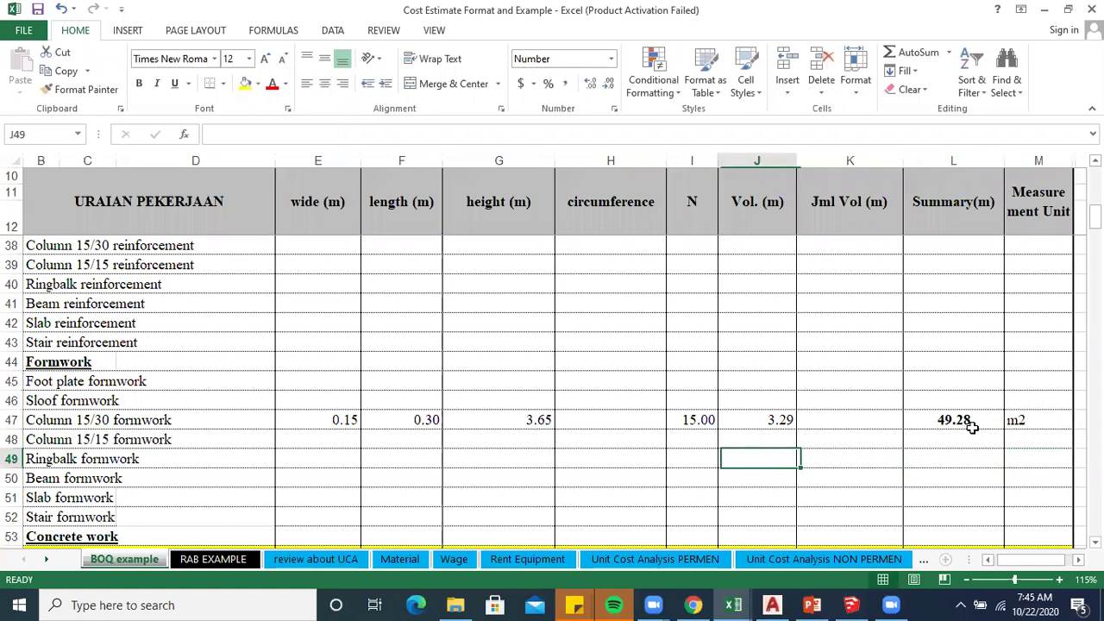
{"action": "key", "text": "Right"}
{"action": "key", "text": "Up"}
{"action": "key", "text": "Left"}
{"action": "key", "text": "Left"}
{"action": "key", "text": "Left"}
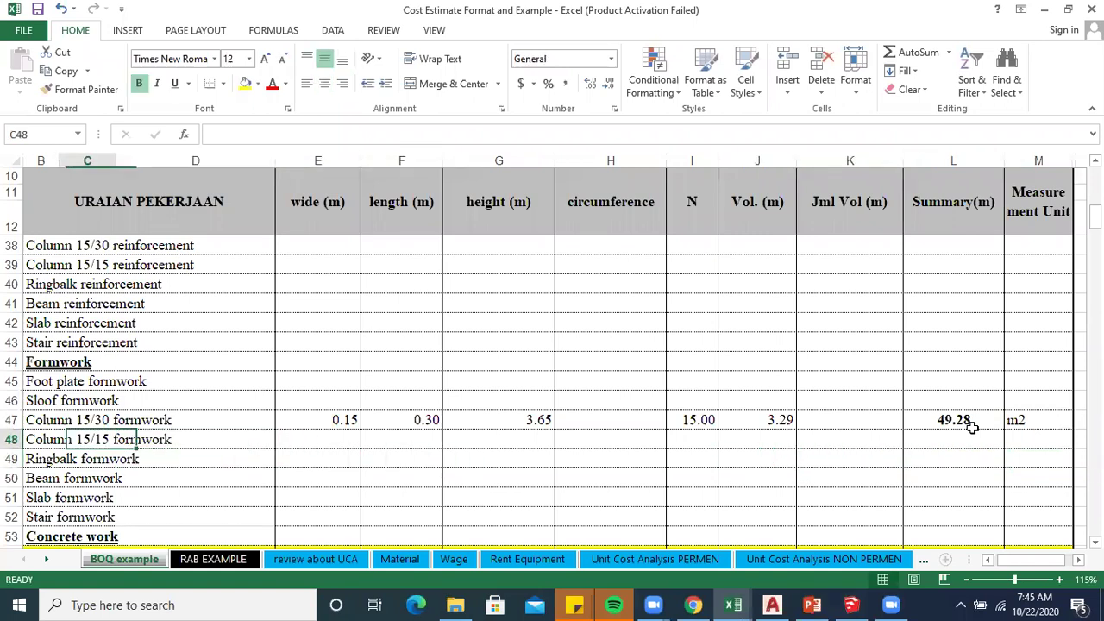
{"action": "key", "text": "Right"}
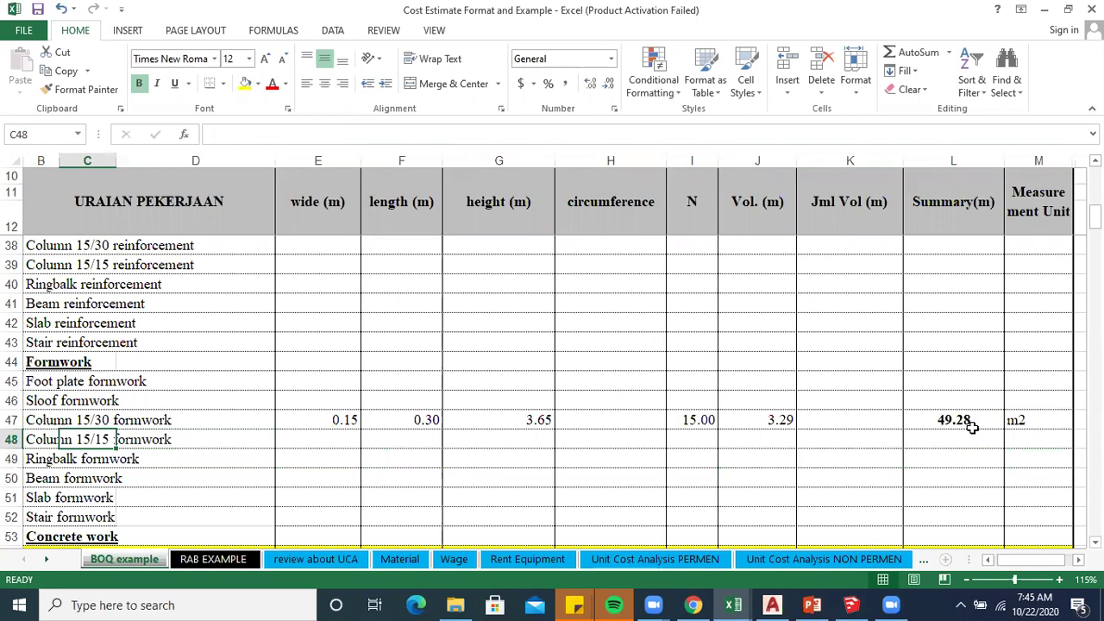
{"action": "key", "text": "Down"}
{"action": "key", "text": "Down"}
{"action": "key", "text": "Left"}
{"action": "key", "text": "Right"}
{"action": "key", "text": "Right"}
{"action": "key", "text": "Right"}
{"action": "key", "text": "Right"}
{"action": "key", "text": "Left"}
{"action": "key", "text": "Left"}
{"action": "key", "text": "Left"}
{"action": "key", "text": "Left"}
{"action": "key", "text": "Right"}
{"action": "key", "text": "Right"}
{"action": "key", "text": "Right"}
{"action": "key", "text": "Right"}
{"action": "key", "text": "Left"}
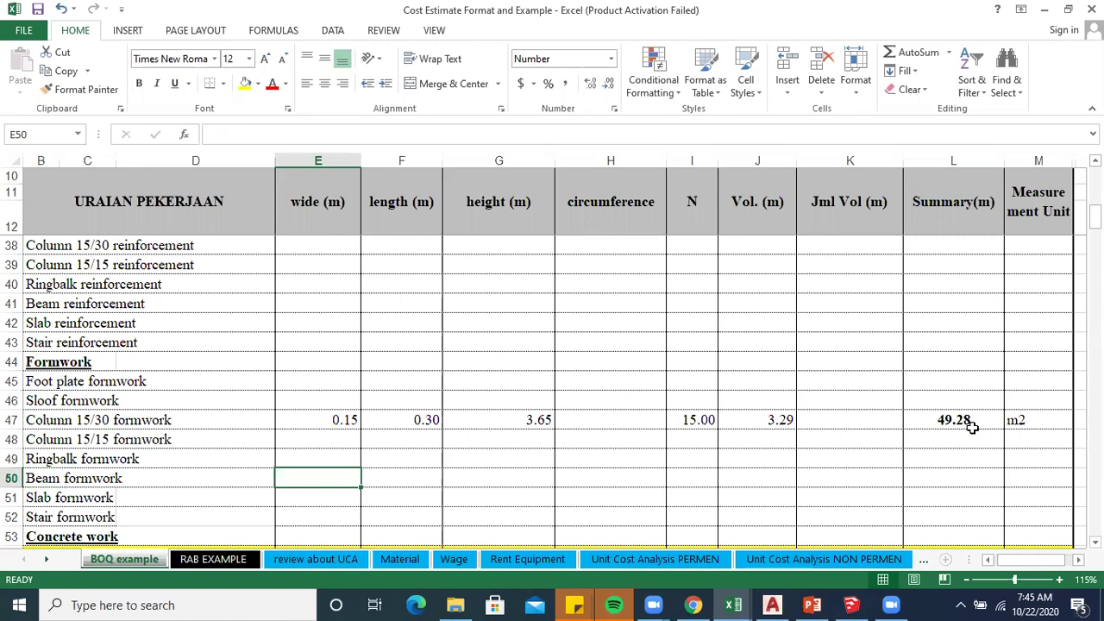
{"action": "type", "text": "0.15"}
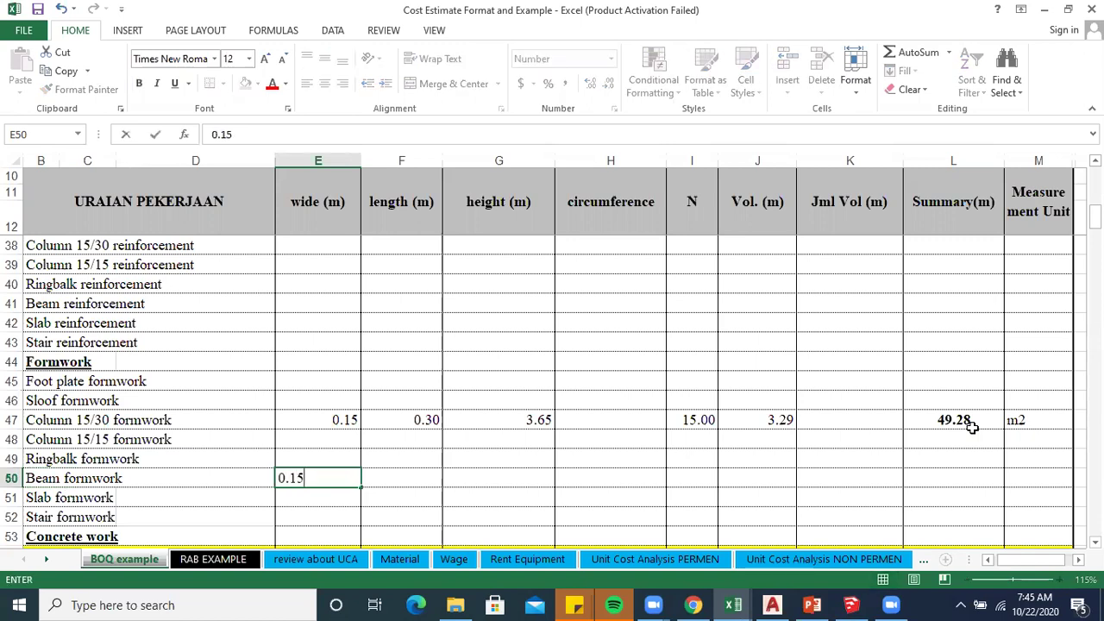
{"action": "key", "text": "Right"}
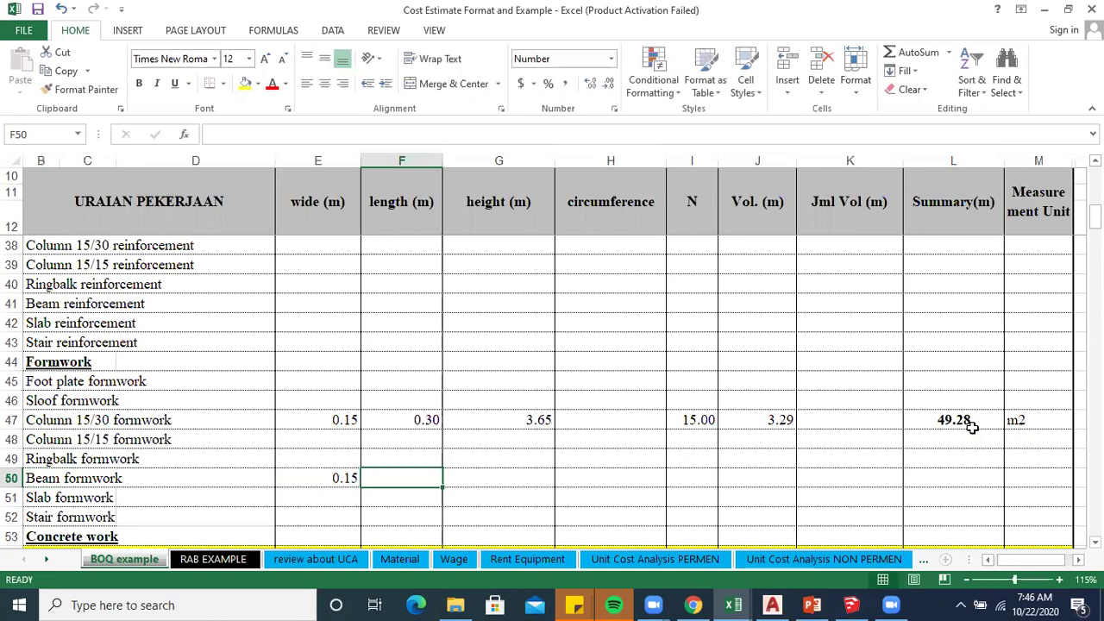
- Check the beam section details in the AutoCAD drawing and enter 0.25 as the Beam formwork length in Excel cell F50
{"action": "type", "text": "0."}
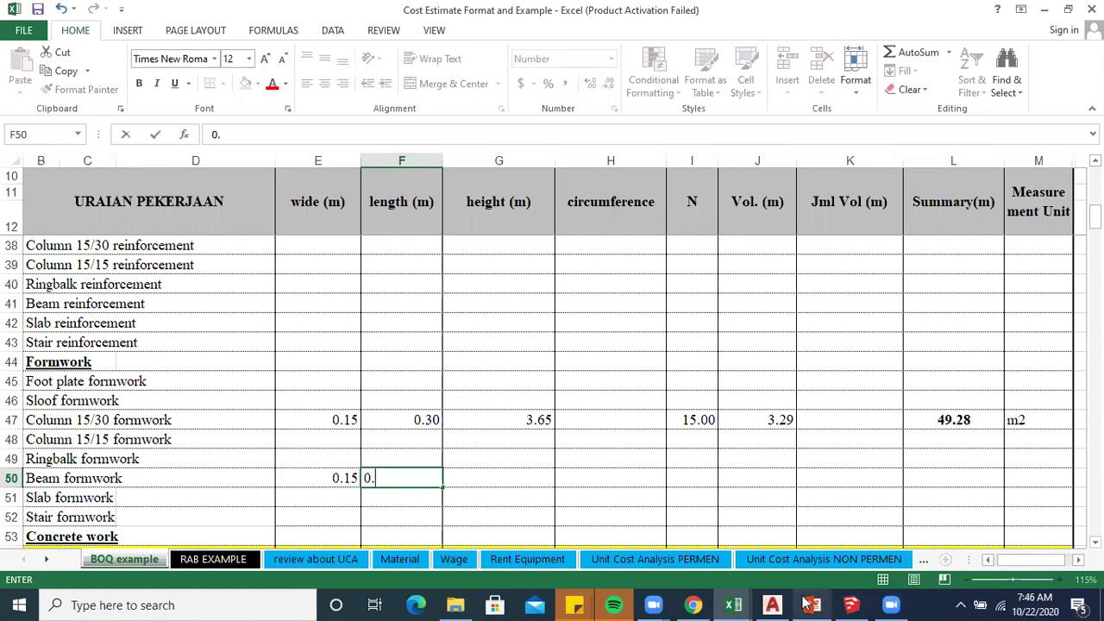
{"action": "left_click", "coordinate": [772, 605]}
{"action": "scroll", "coordinate": [835, 459], "scroll_direction": "down", "scroll_amount": 5}
{"action": "mouse_move", "coordinate": [835, 459]}
{"action": "left_mouse_down"}
{"action": "mouse_move", "coordinate": [547, 271]}
{"action": "mouse_move", "coordinate": [401, 198]}
{"action": "left_mouse_up"}
{"action": "left_click_drag", "start_coordinate": [829, 370], "coordinate": [615, 203]}
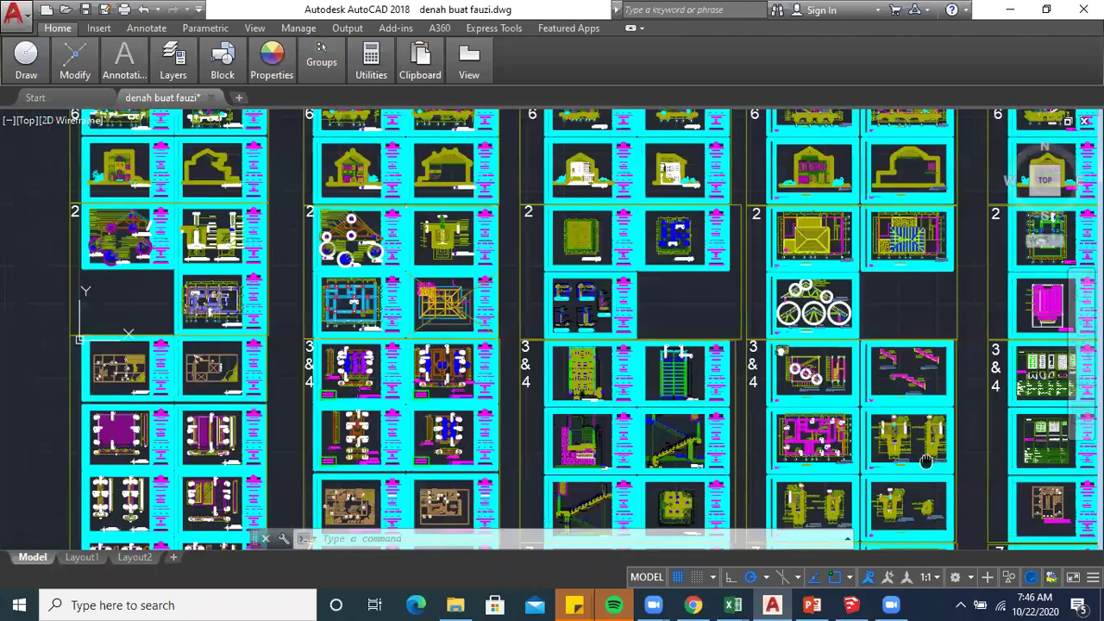
{"action": "left_click_drag", "start_coordinate": [925, 461], "coordinate": [741, 168]}
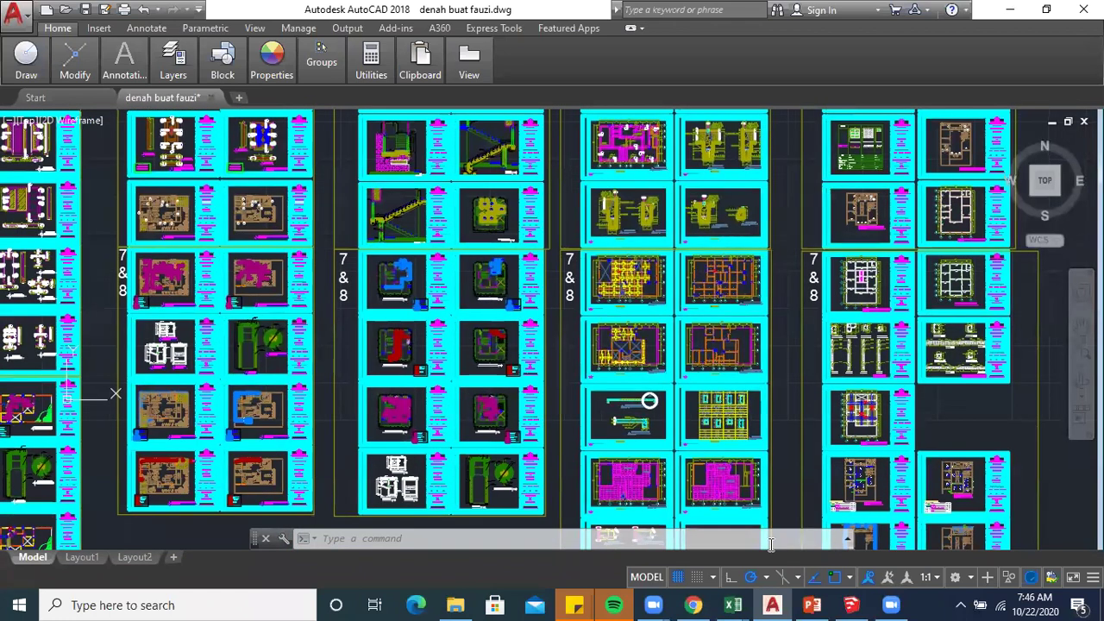
{"action": "scroll", "coordinate": [740, 479], "scroll_direction": "up", "scroll_amount": 6}
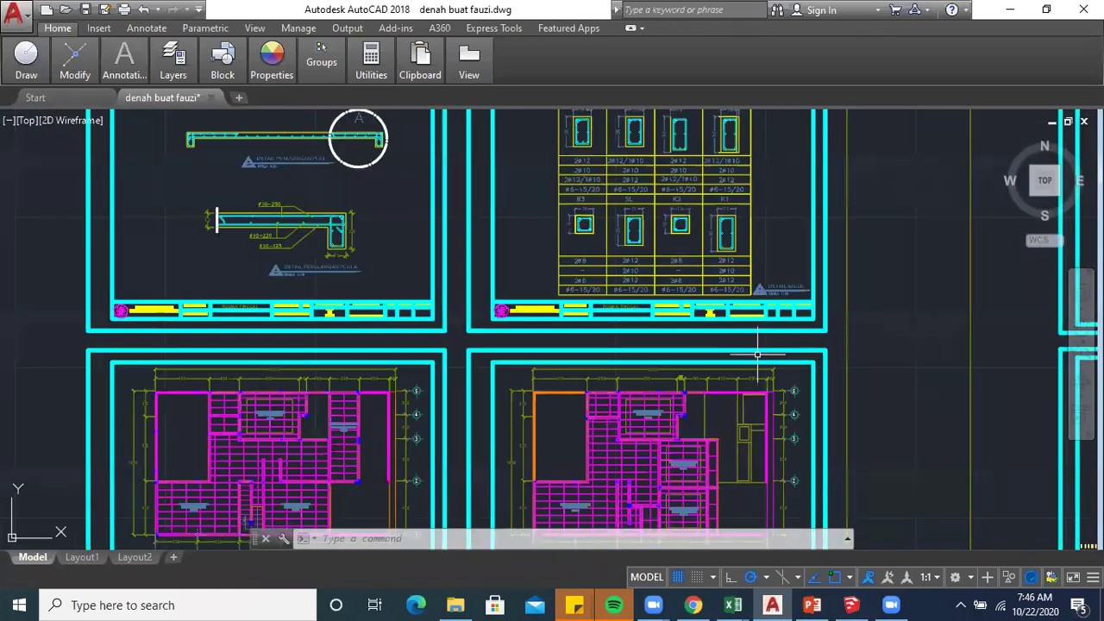
{"action": "left_click_drag", "start_coordinate": [759, 353], "coordinate": [813, 424]}
{"action": "left_click", "coordinate": [734, 605]}
{"action": "left_click", "coordinate": [785, 530]}
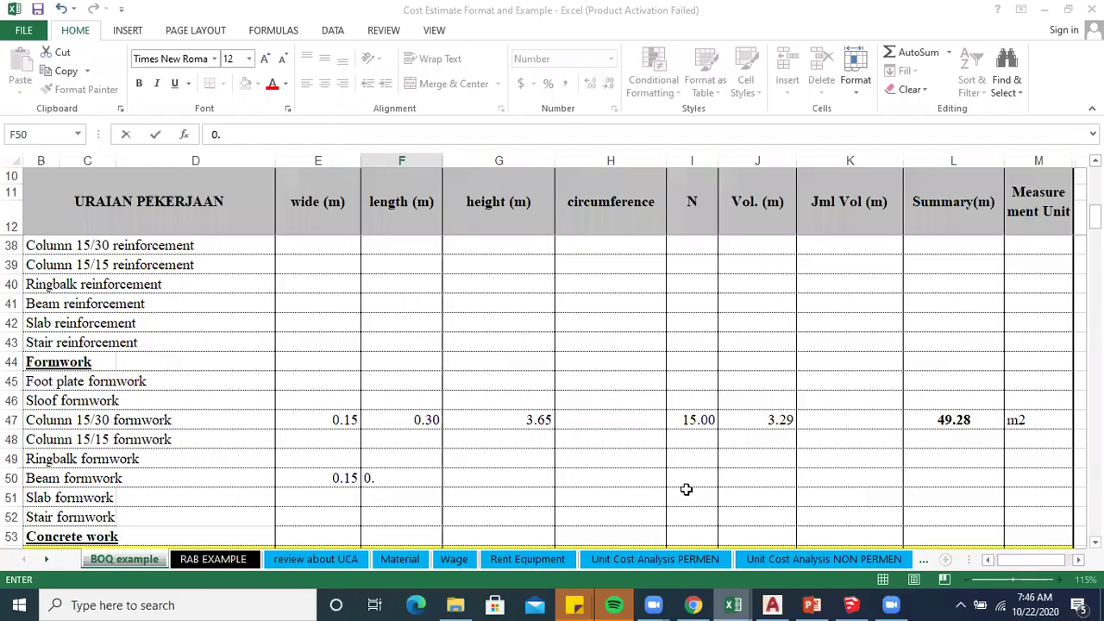
{"action": "type", "text": "25"}
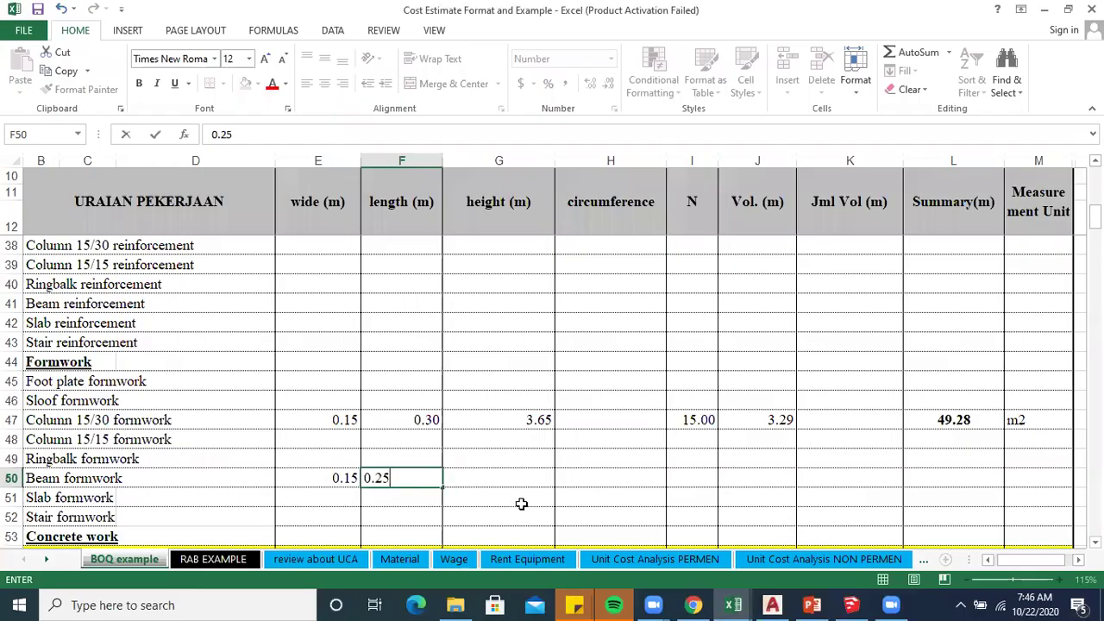
{"action": "key", "text": "Tab"}
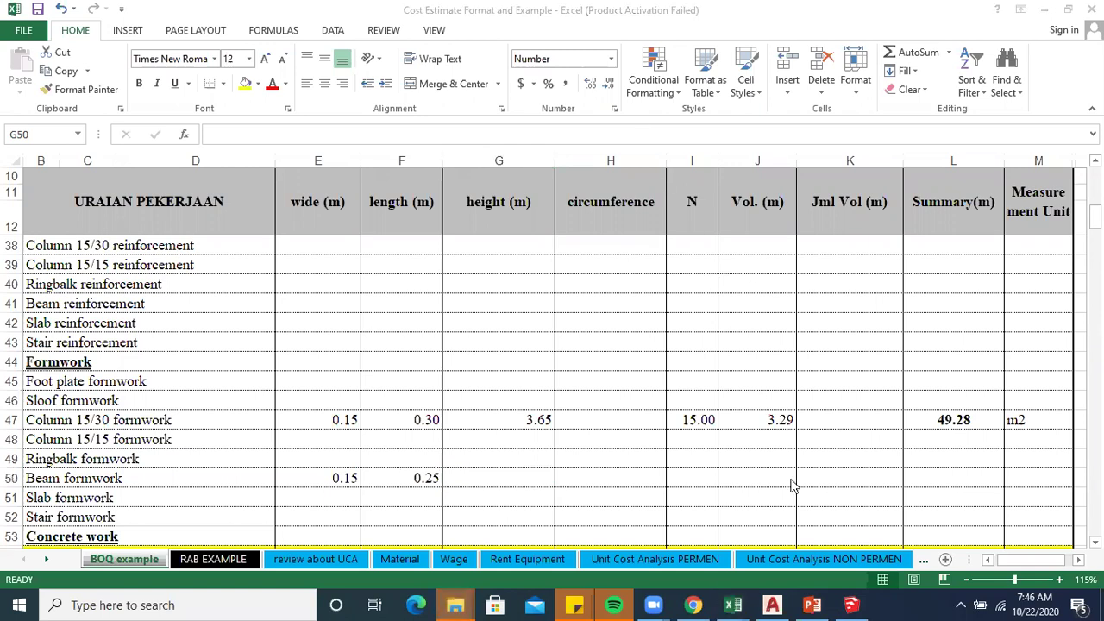
- Enter 100 as the Beam formwork height in cell G50 and fill that cell with yellow
{"action": "left_click", "coordinate": [521, 482]}
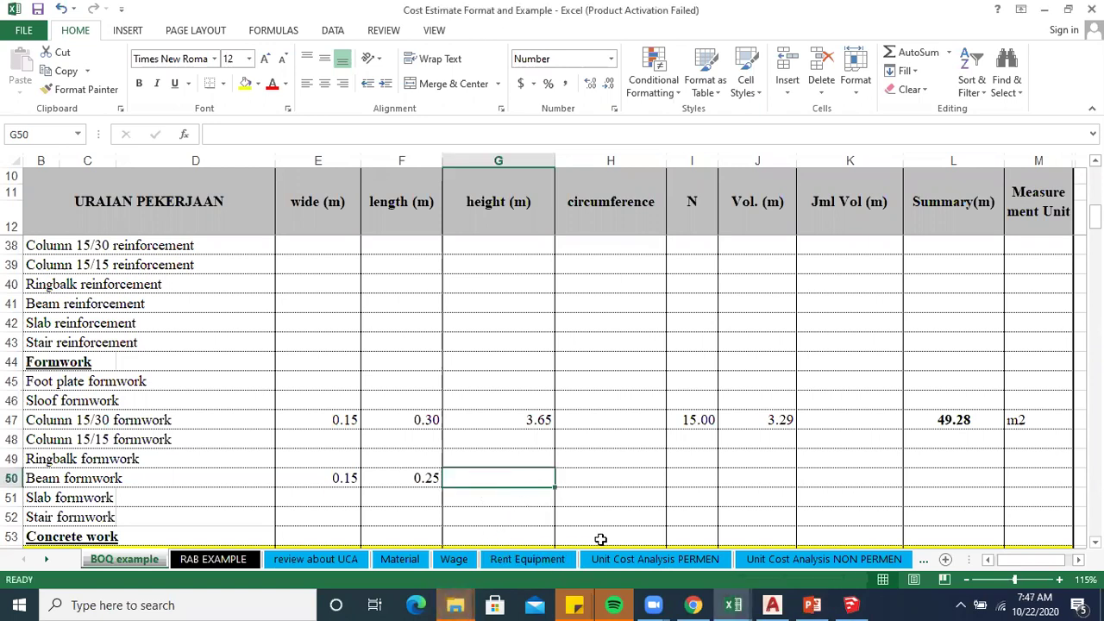
{"action": "type", "text": "100"}
{"action": "left_click", "coordinate": [545, 477]}
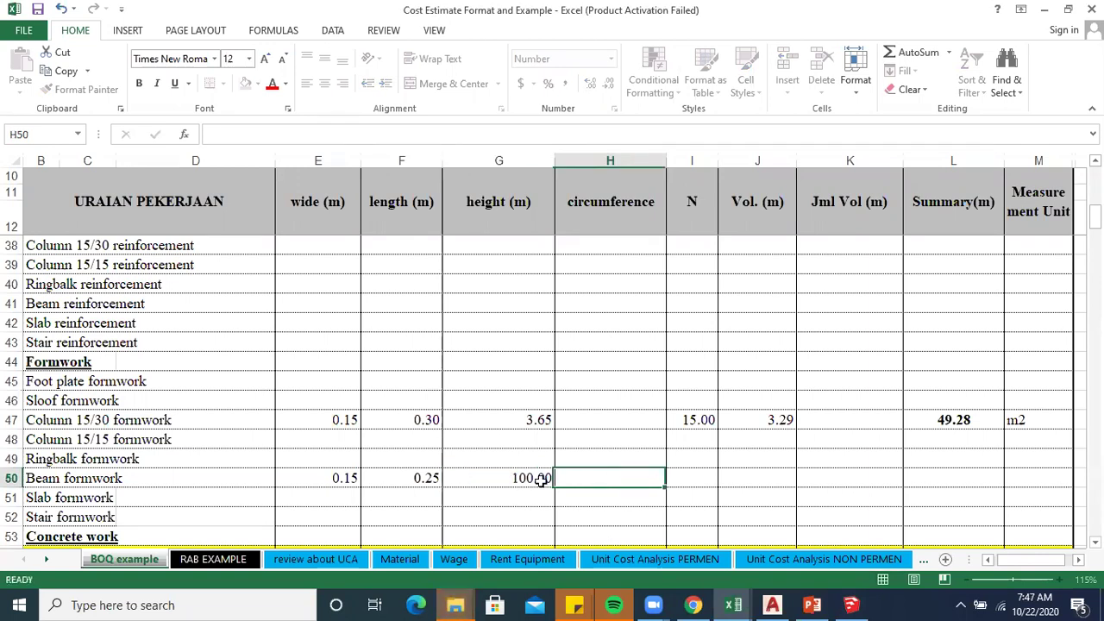
{"action": "left_click", "coordinate": [246, 83]}
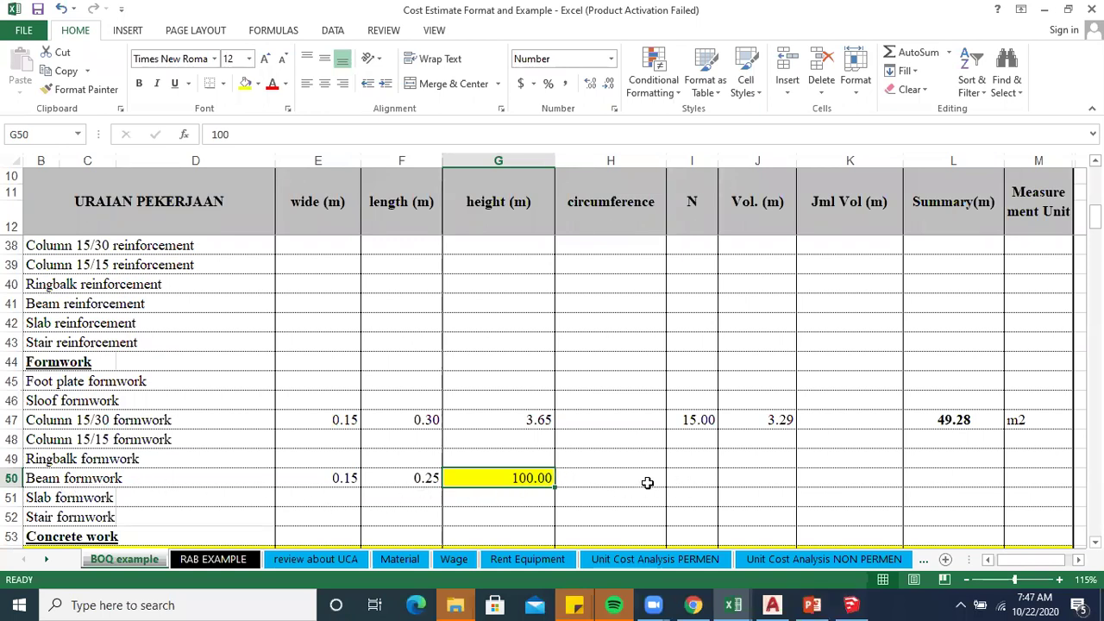
{"action": "key", "text": "Right"}
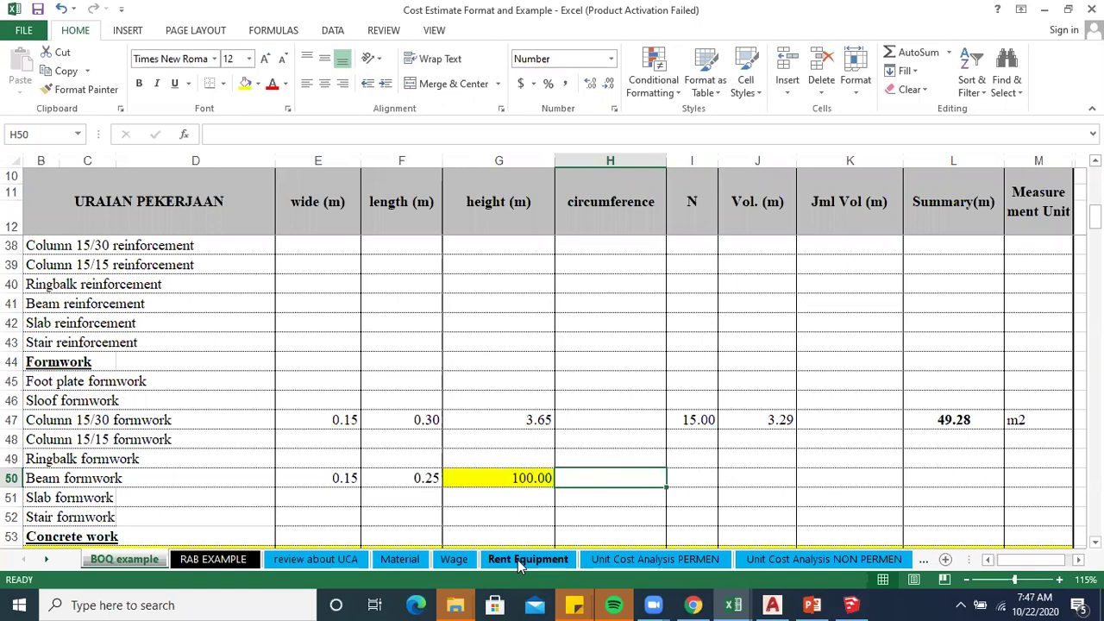
- Annotate over the sheet a three-sided beam section labelled 25 high and 15 wide, with a stroke at each upper corner
{"action": "left_click_drag", "start_coordinate": [717, 236], "coordinate": [698, 350]}
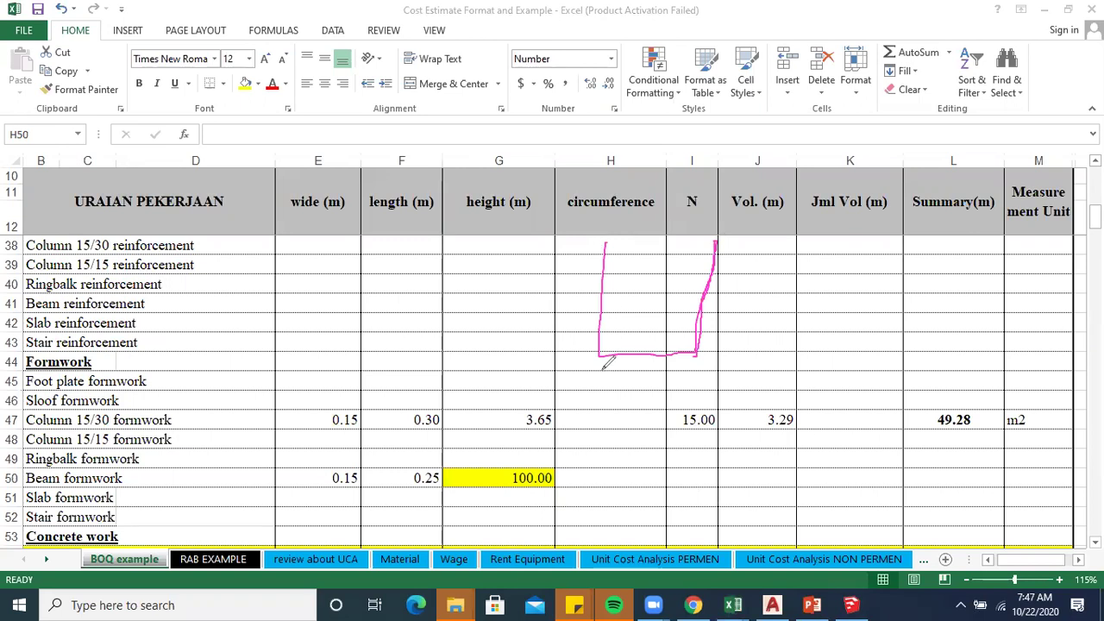
{"action": "mouse_move", "coordinate": [639, 366]}
{"action": "left_mouse_down"}
{"action": "mouse_move", "coordinate": [638, 387]}
{"action": "mouse_move", "coordinate": [664, 364]}
{"action": "left_mouse_up"}
{"action": "mouse_move", "coordinate": [541, 277]}
{"action": "left_mouse_down"}
{"action": "mouse_move", "coordinate": [557, 295]}
{"action": "mouse_move", "coordinate": [569, 273]}
{"action": "left_mouse_up"}
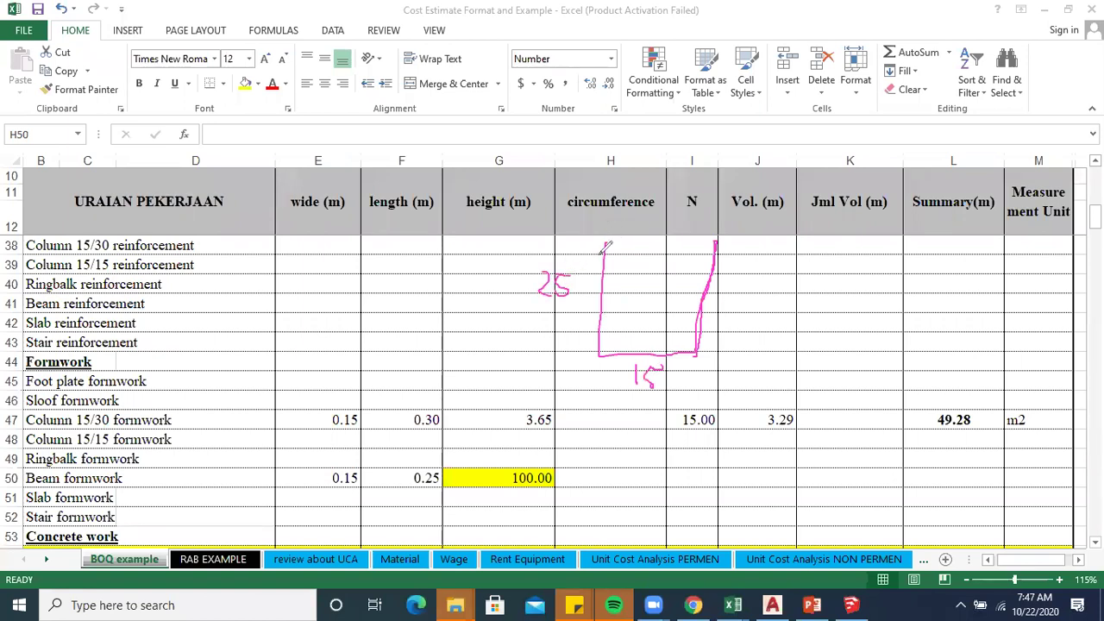
{"action": "left_click_drag", "start_coordinate": [596, 228], "coordinate": [629, 198]}
{"action": "left_click_drag", "start_coordinate": [700, 231], "coordinate": [768, 178]}
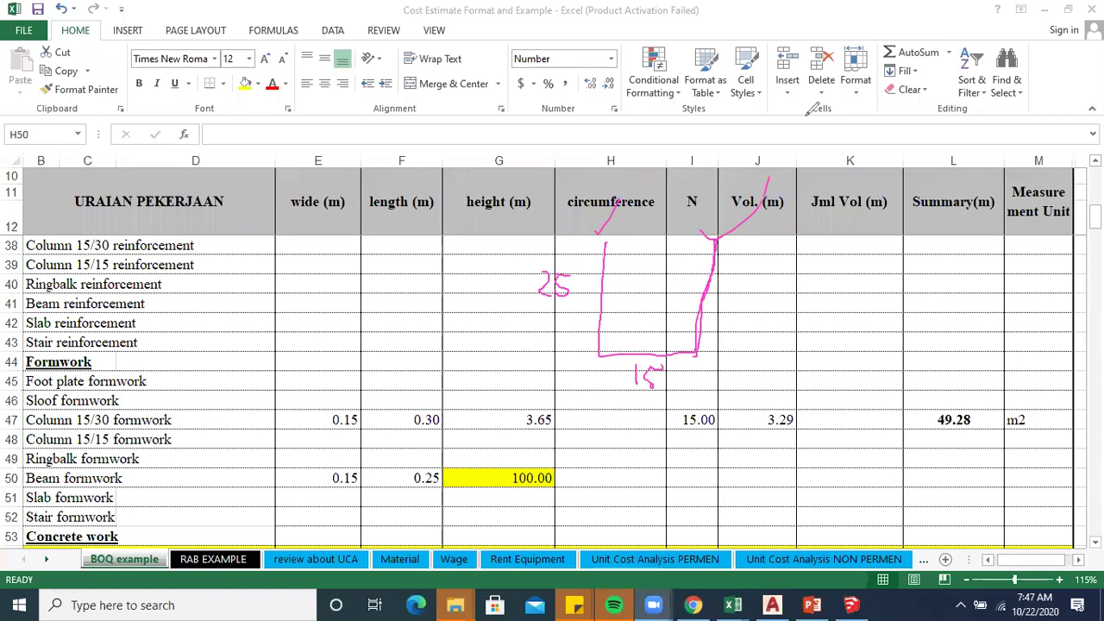
- Enter the formula =F50*G50*2 in the Beam formwork circumference cell H50
{"action": "left_click", "coordinate": [639, 481]}
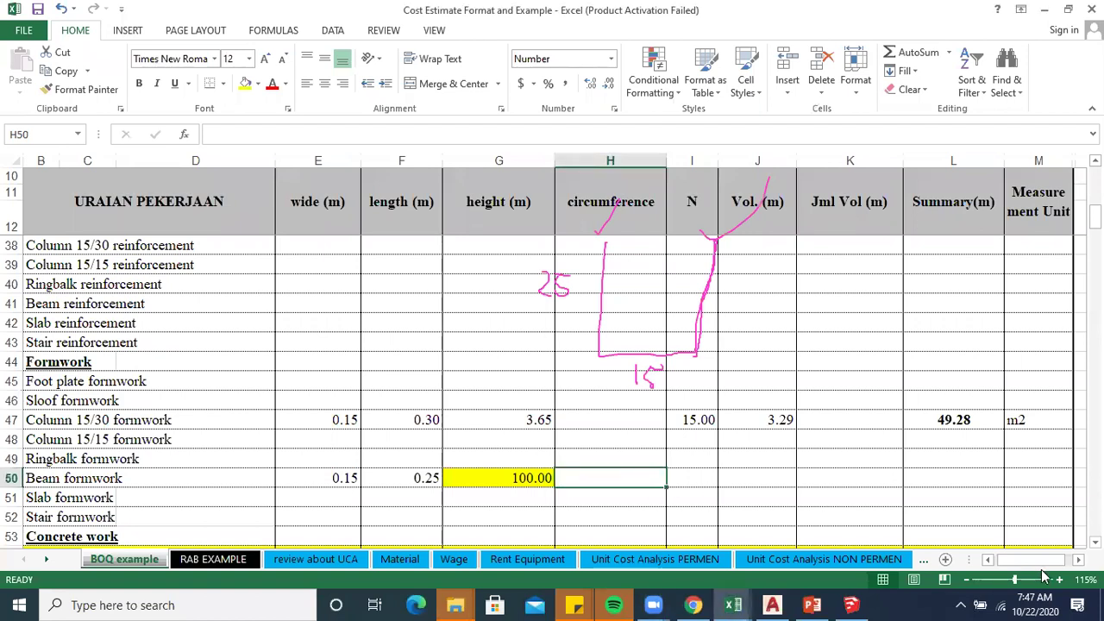
{"action": "type", "text": "="}
{"action": "key", "text": "Left"}
{"action": "key", "text": "Left"}
{"action": "key", "text": "Left"}
{"action": "key", "text": "Right"}
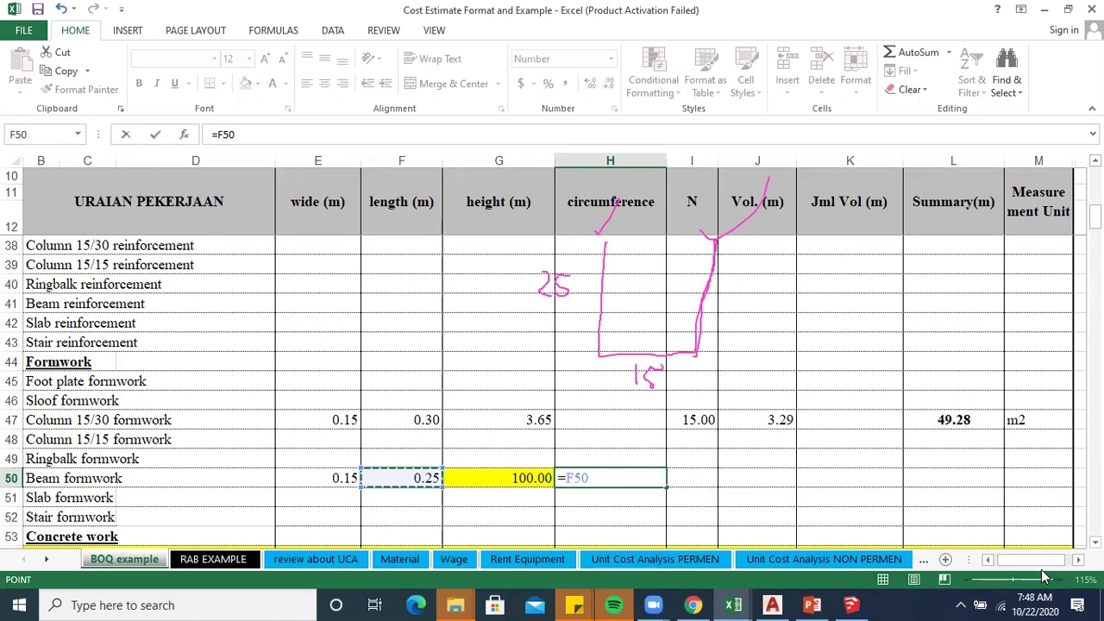
{"action": "type", "text": "*"}
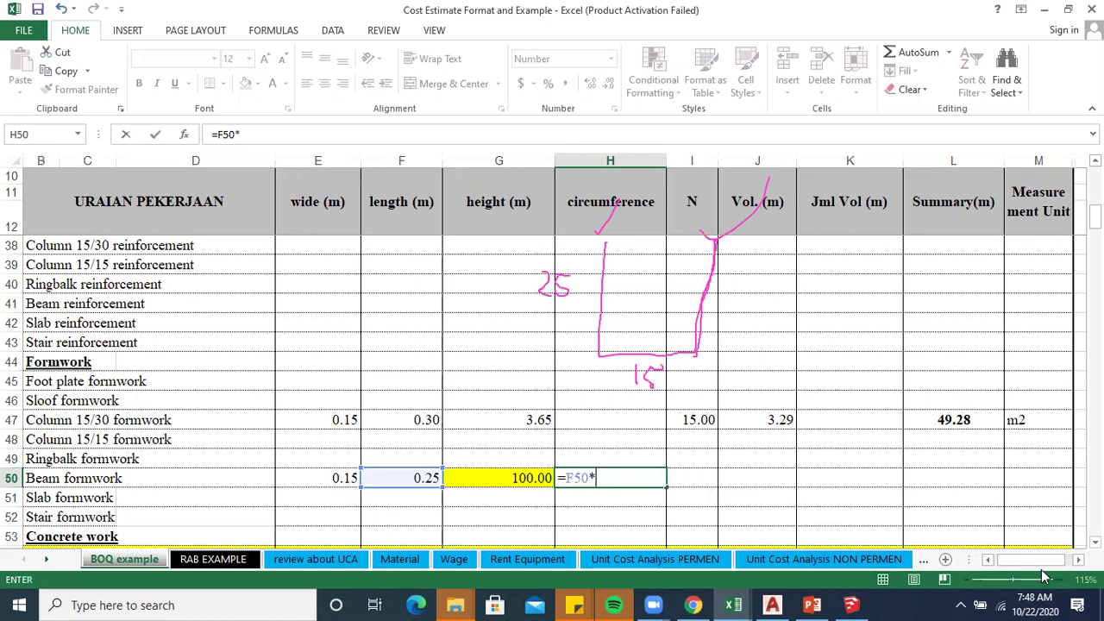
{"action": "key", "text": "Left"}
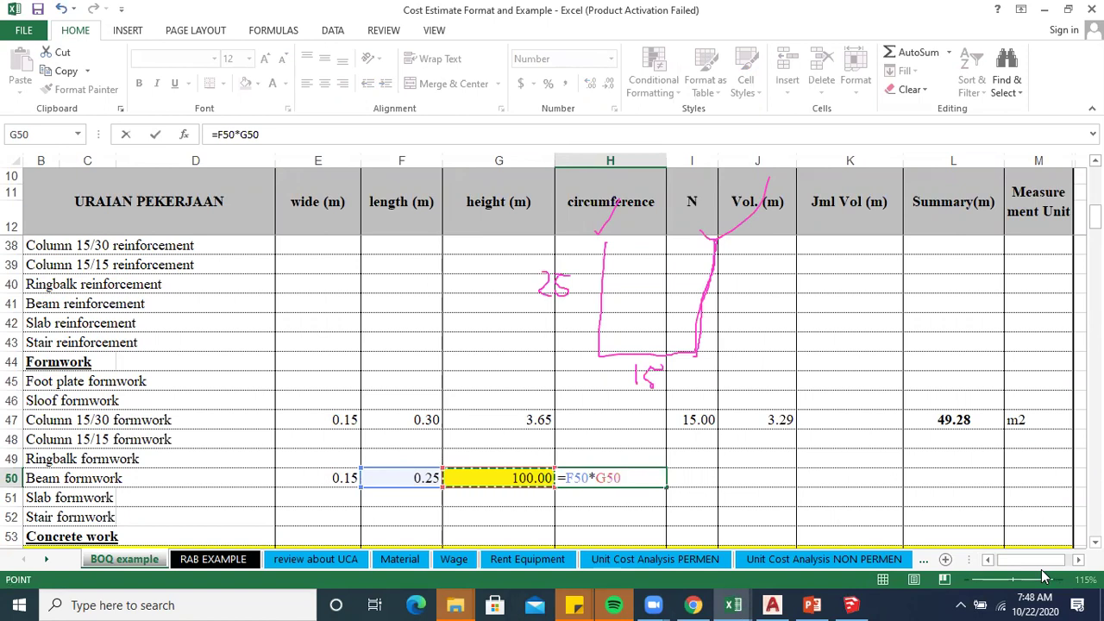
{"action": "type", "text": "*2"}
{"action": "key", "text": "Tab"}
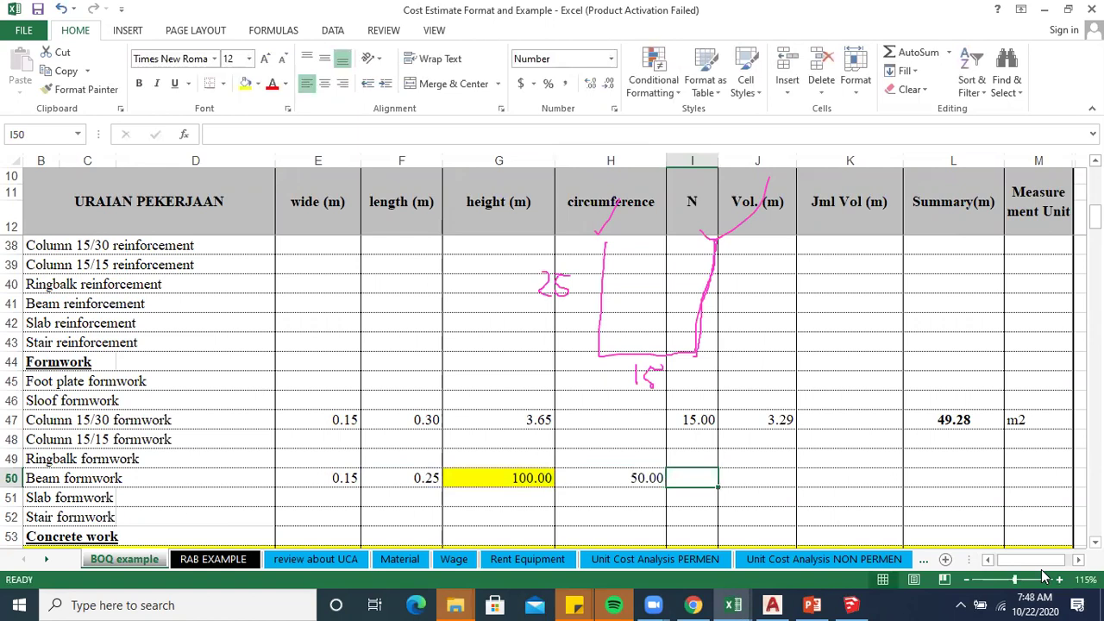
- Enter the formula =E50*G50 in the Beam formwork N cell I50
{"action": "type", "text": "="}
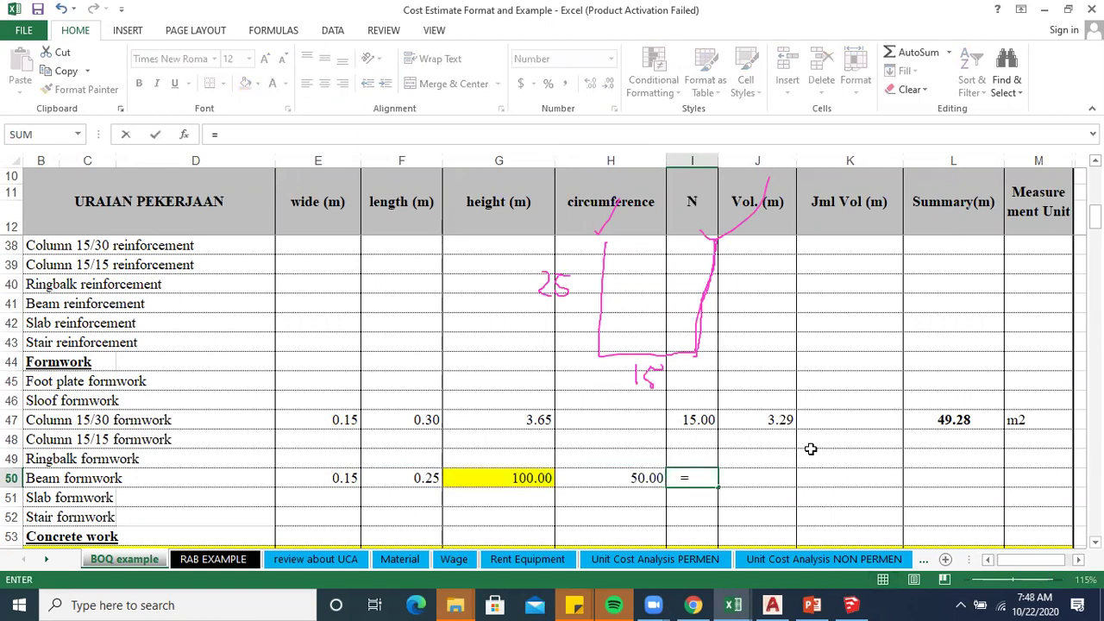
{"action": "key", "text": "Left"}
{"action": "key", "text": "Left"}
{"action": "key", "text": "Left"}
{"action": "key", "text": "Left"}
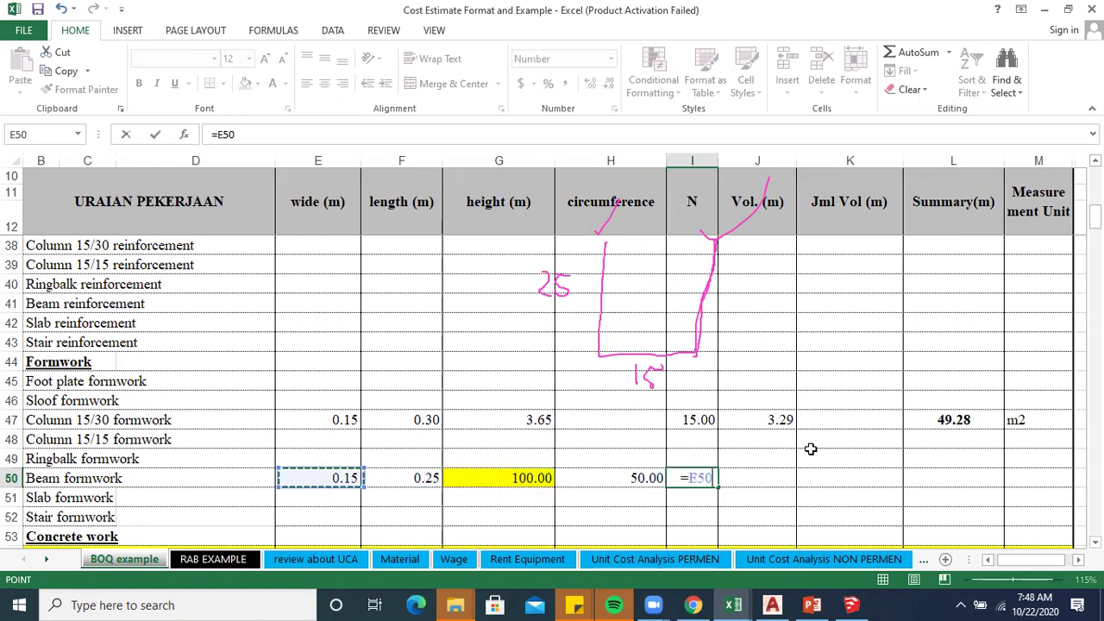
{"action": "type", "text": "*"}
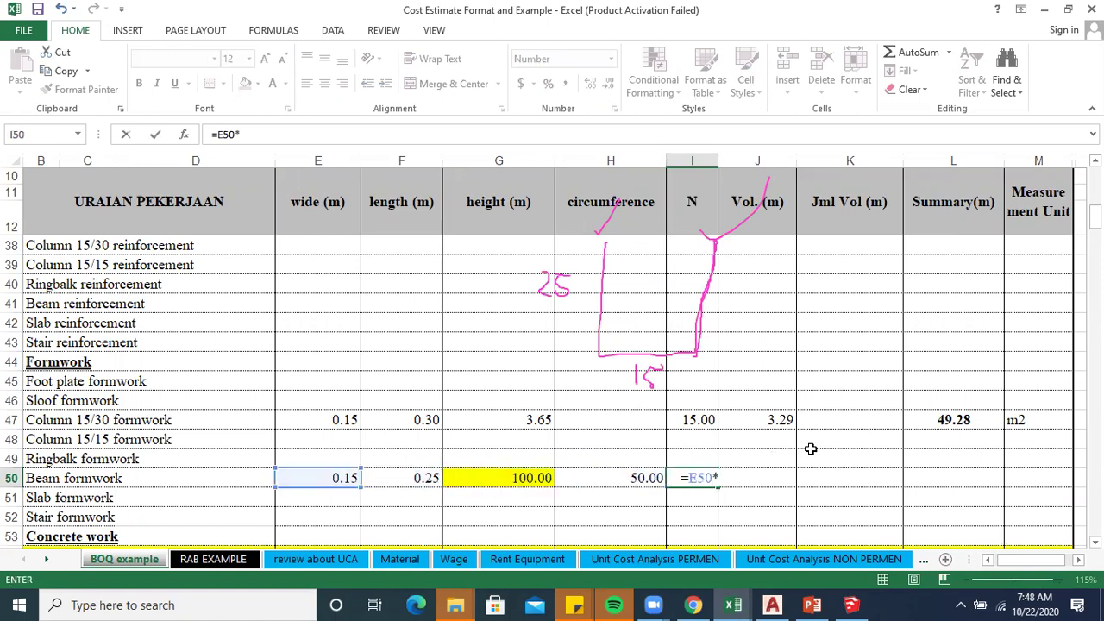
{"action": "key", "text": "Left"}
{"action": "key", "text": "Left"}
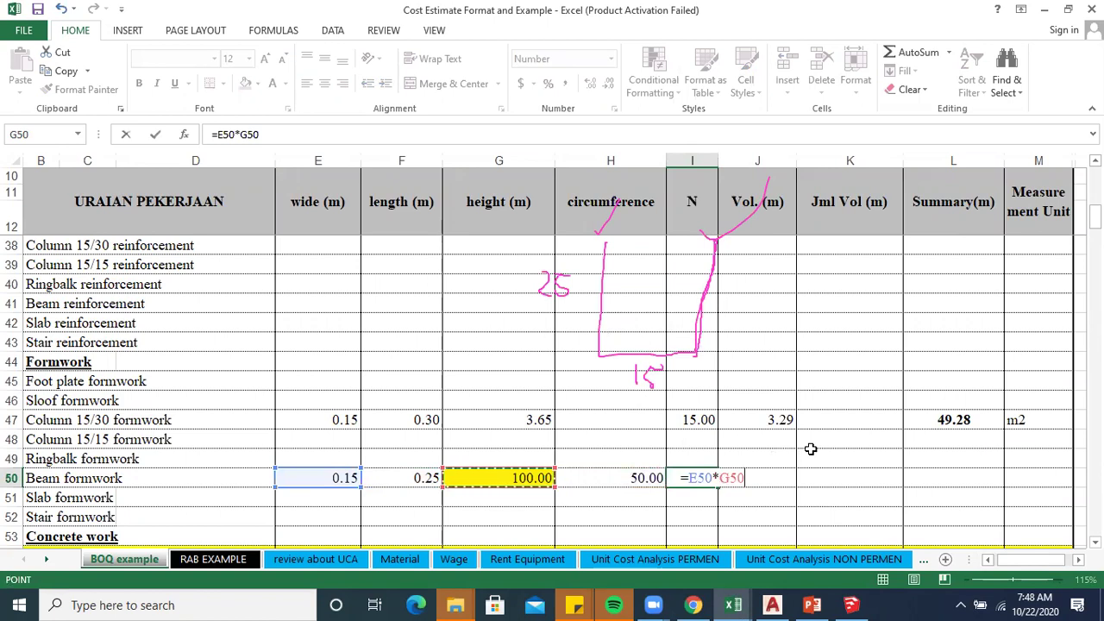
{"action": "key", "text": "Return"}
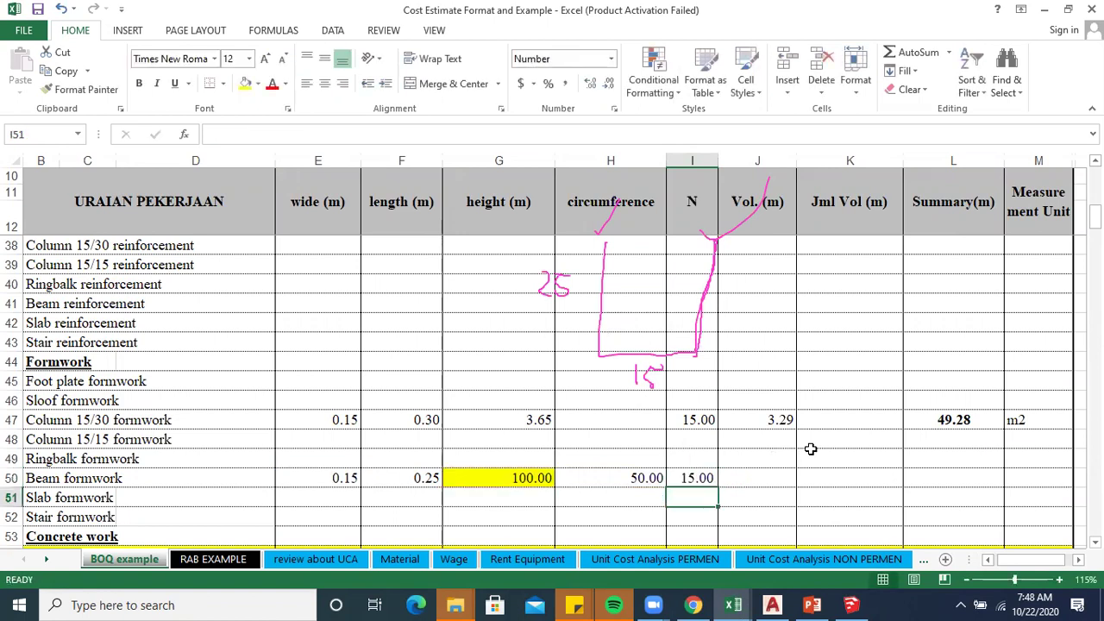
- Enter the formula =H50+I50 in the Beam formwork Summary cell L50
{"action": "key", "text": "Up"}
{"action": "key", "text": "Right"}
{"action": "key", "text": "Right"}
{"action": "key", "text": "Right"}
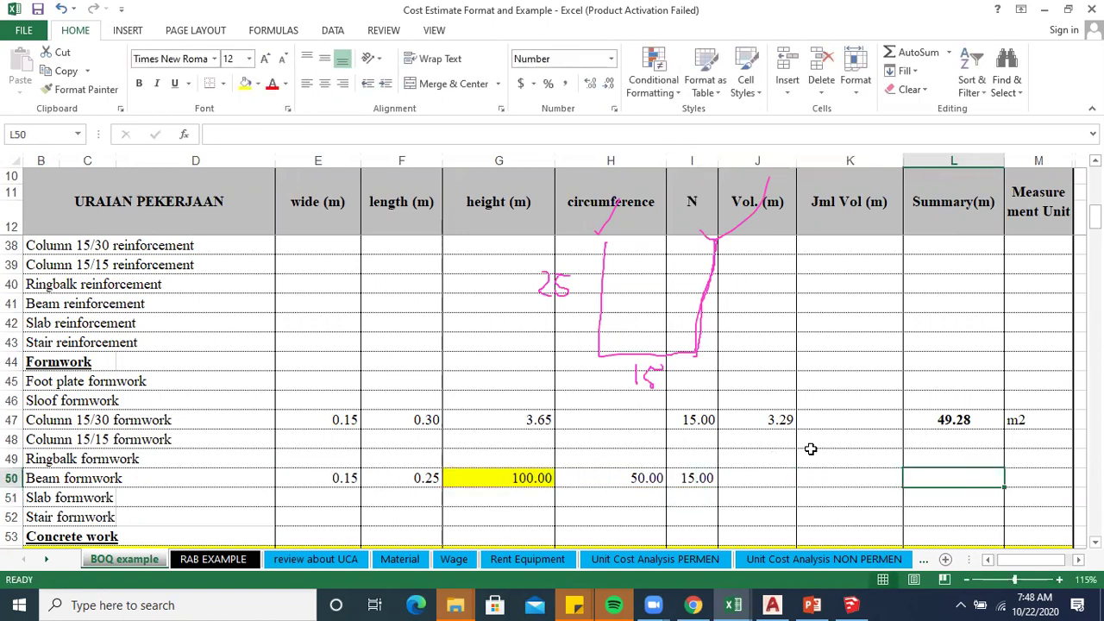
{"action": "type", "text": "="}
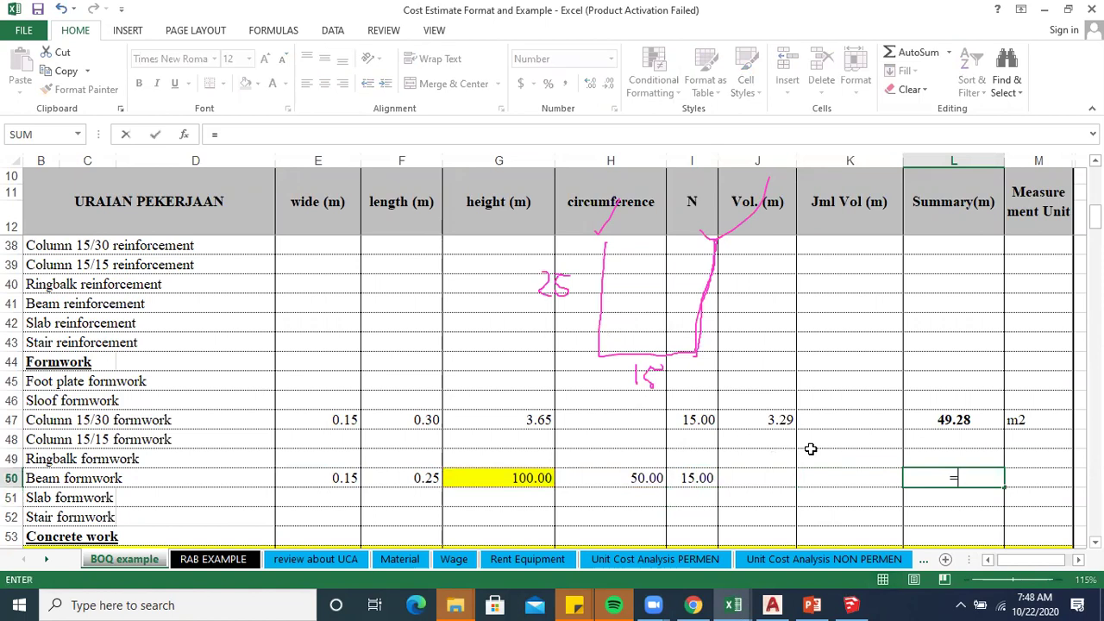
{"action": "key", "text": "Left"}
{"action": "key", "text": "Left"}
{"action": "key", "text": "Left"}
{"action": "key", "text": "Left"}
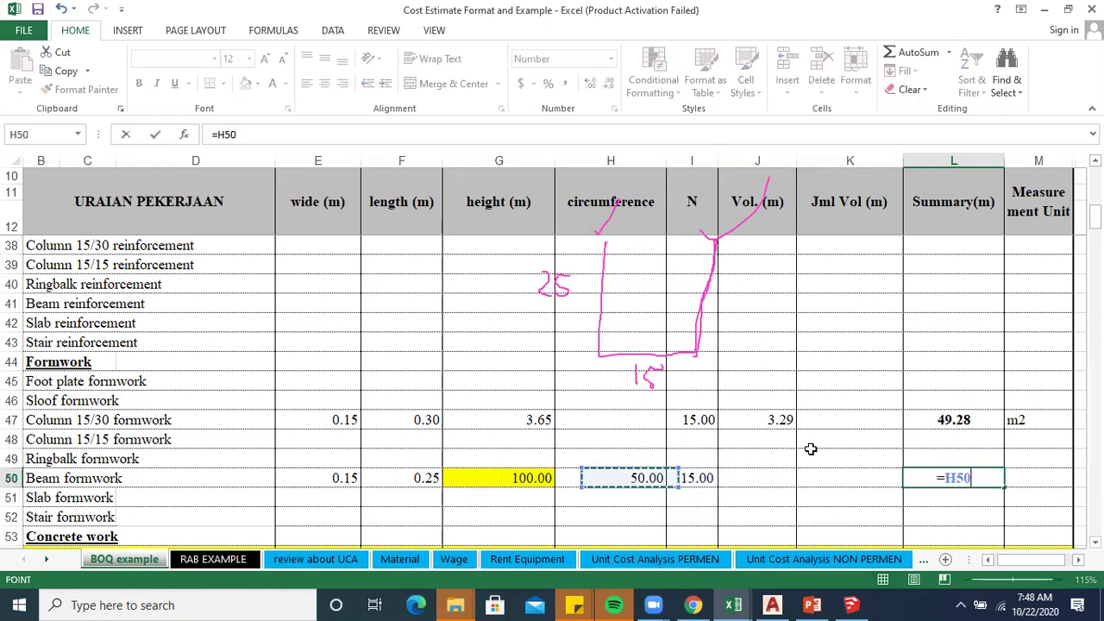
{"action": "type", "text": "+"}
{"action": "key", "text": "Left"}
{"action": "key", "text": "Left"}
{"action": "key", "text": "Left"}
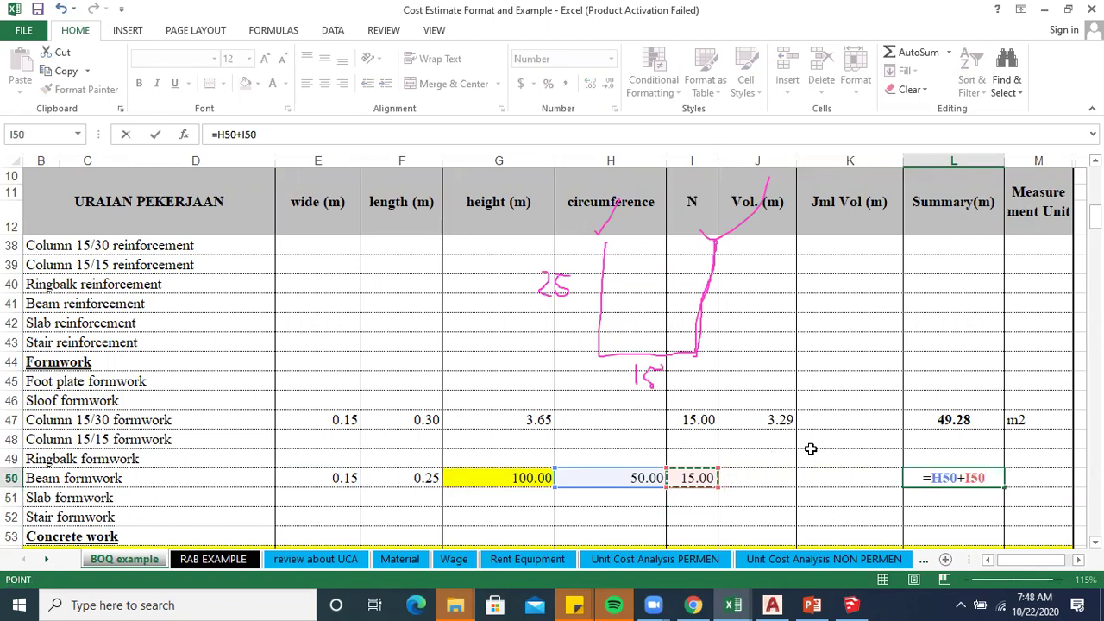
{"action": "key", "text": "Return"}
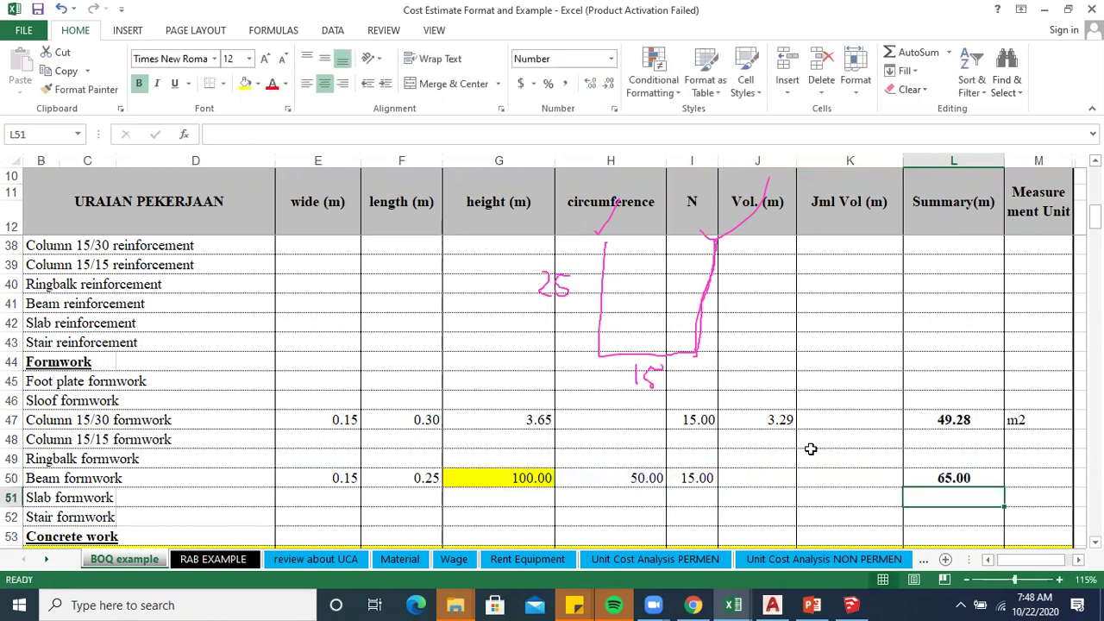
- Enter m2 as the Beam formwork measurement unit in cell M50
{"action": "key", "text": "Right"}
{"action": "key", "text": "Up"}
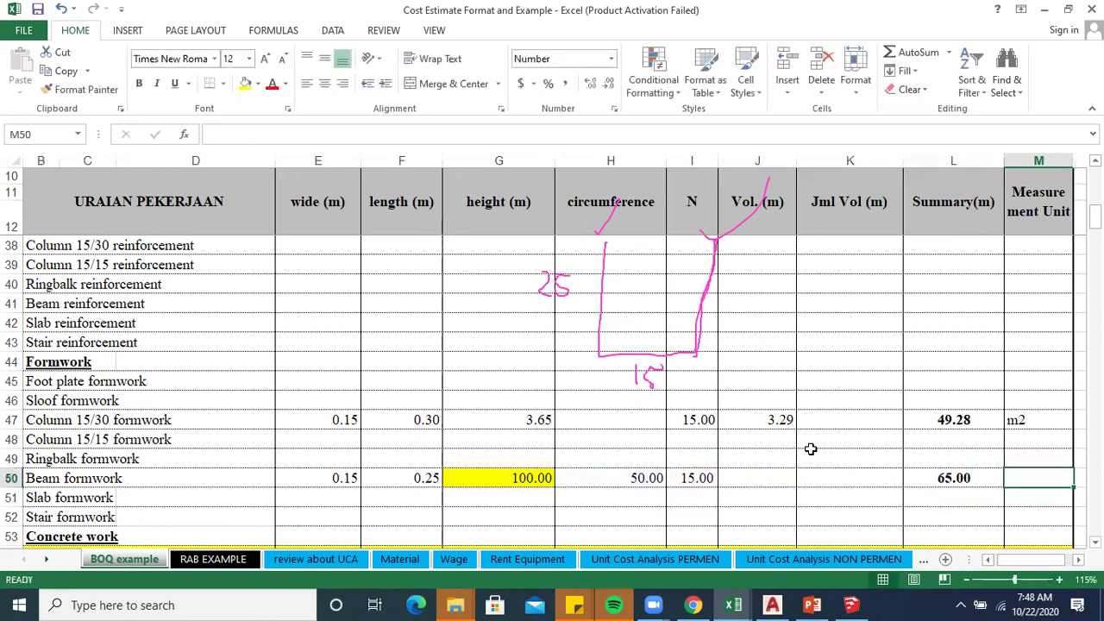
{"action": "type", "text": "m2"}
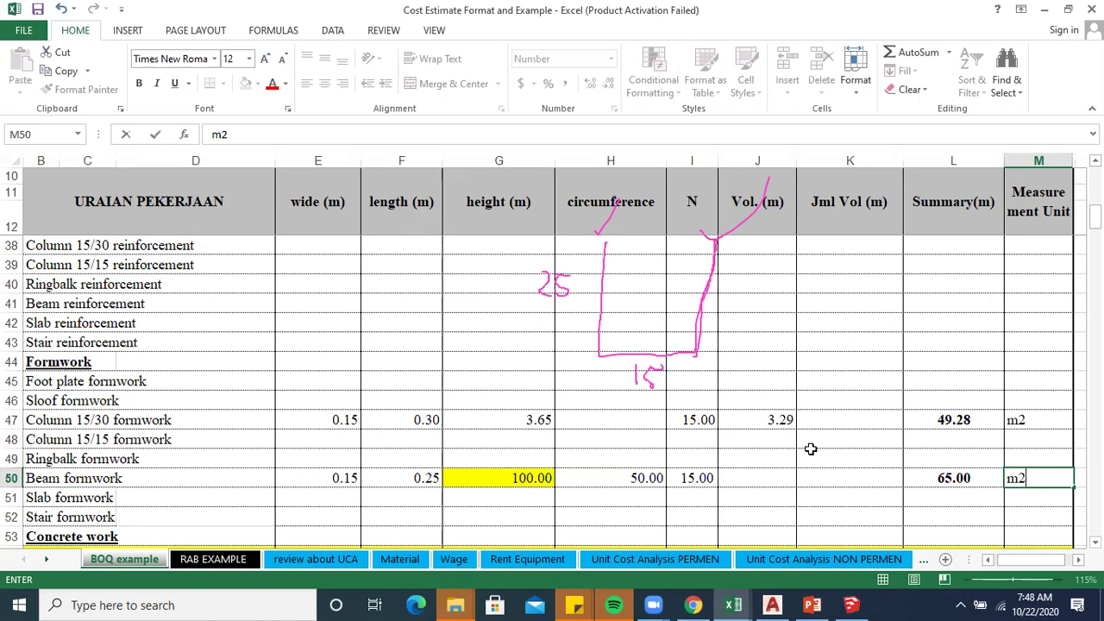
{"action": "key", "text": "Return"}
- Enter 0.15 as the width and 0.2 as the length of the Sloof formwork in cells E46 and F46
{"action": "key", "text": "Left"}
{"action": "key", "text": "Home"}
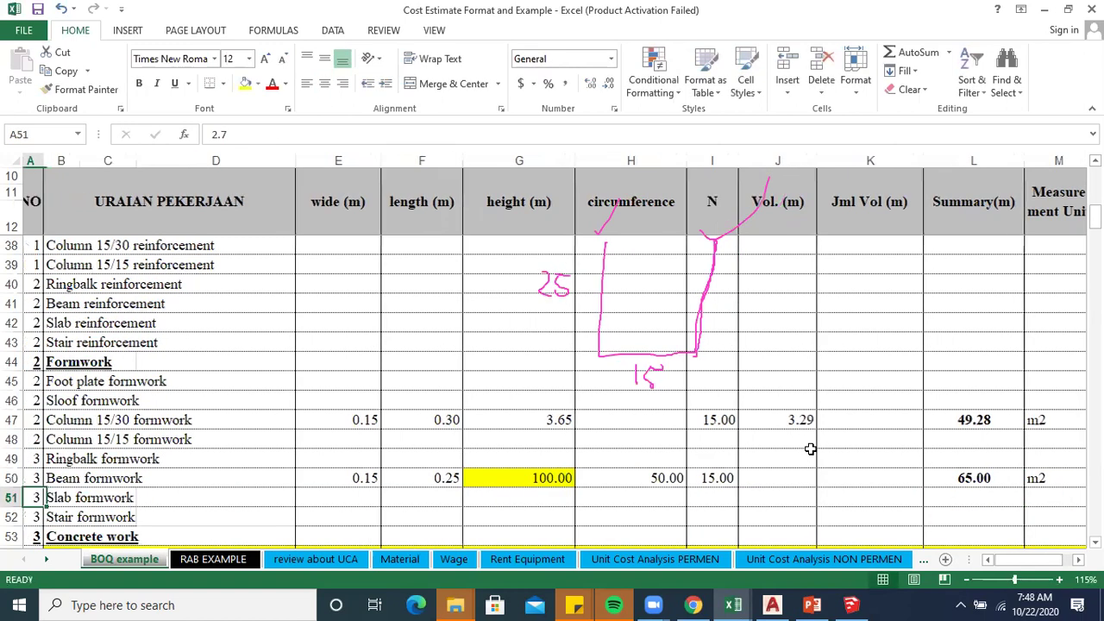
{"action": "key", "text": "Right"}
{"action": "key", "text": "Right"}
{"action": "key", "text": "Right"}
{"action": "key", "text": "Up"}
{"action": "key", "text": "Up"}
{"action": "key", "text": "Up"}
{"action": "key", "text": "Up"}
{"action": "key", "text": "Down"}
{"action": "key", "text": "Down"}
{"action": "key", "text": "Up"}
{"action": "key", "text": "Up"}
{"action": "key", "text": "Up"}
{"action": "key", "text": "Right"}
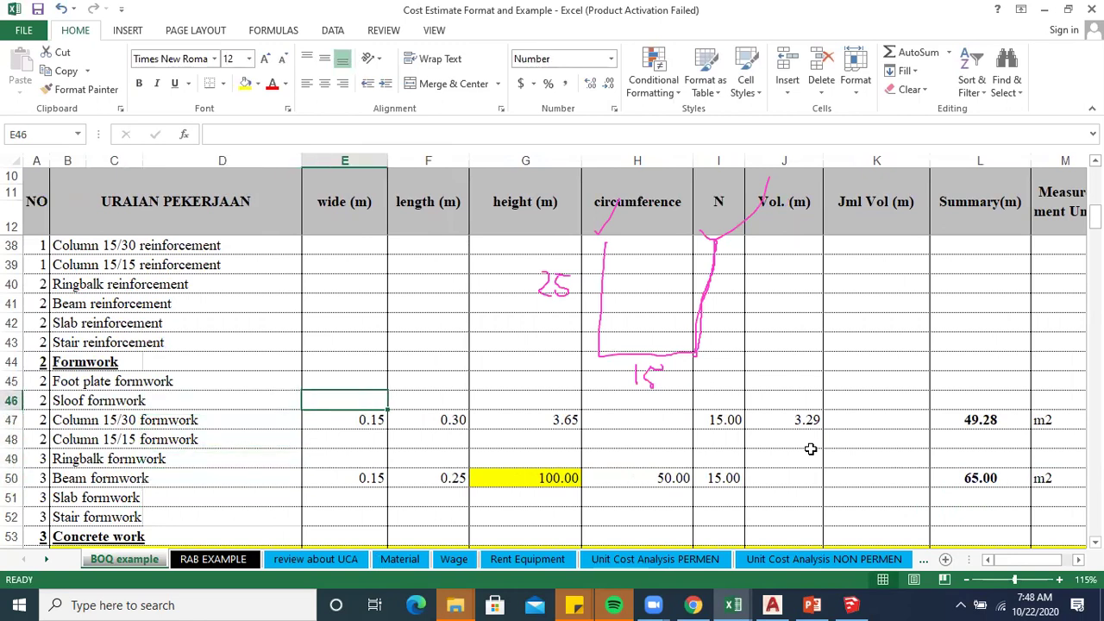
{"action": "type", "text": "0."}
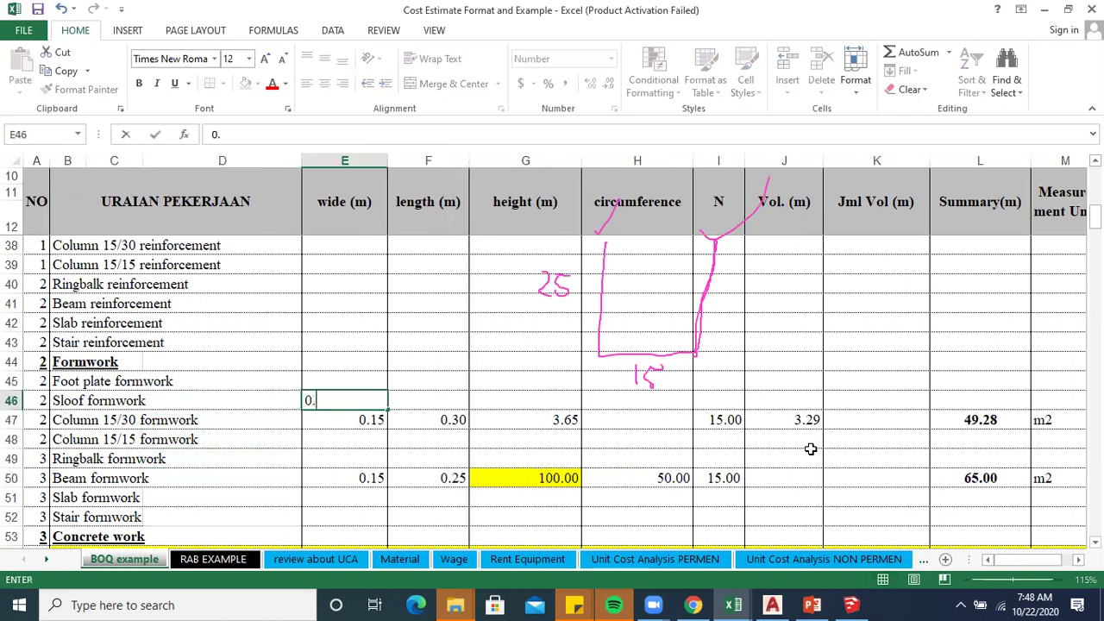
{"action": "type", "text": "15"}
{"action": "key", "text": "Tab"}
{"action": "type", "text": "0"}
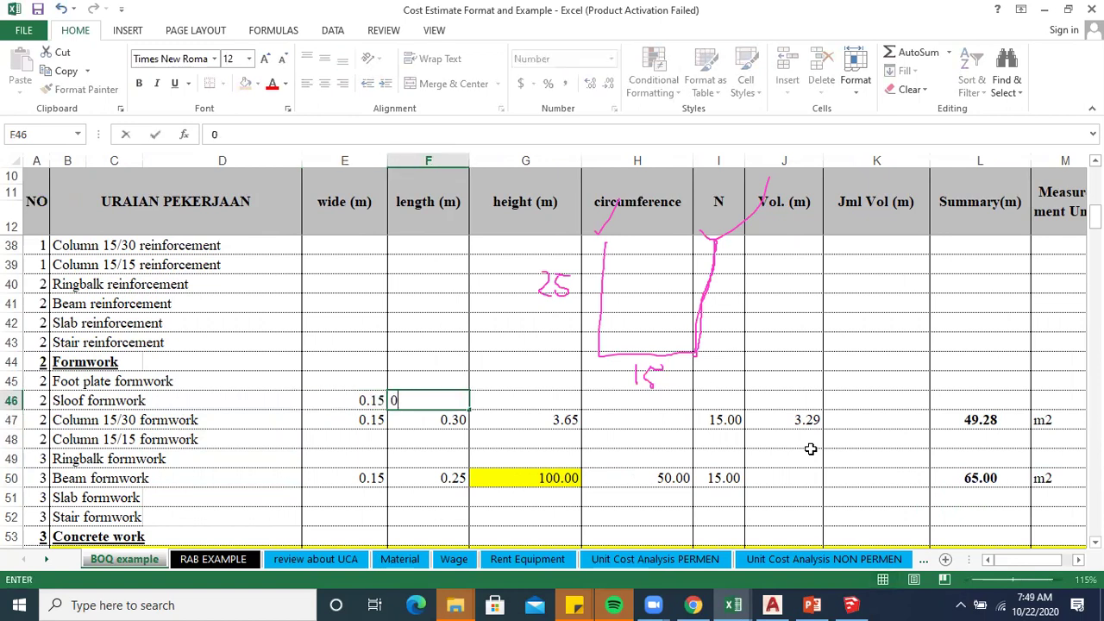
{"action": "type", "text": ".2"}
{"action": "key", "text": "Tab"}
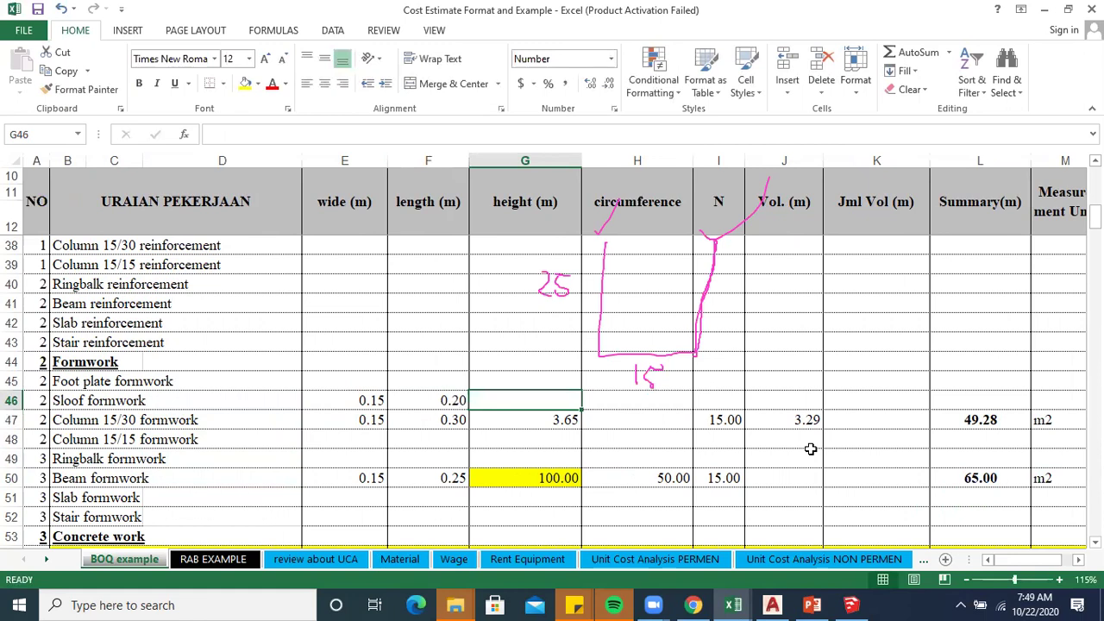
- Enter 50 as the Sloof formwork height in cell G46 and fill that cell with yellow
{"action": "type", "text": "50"}
{"action": "key", "text": "Right"}
{"action": "key", "text": "Left"}
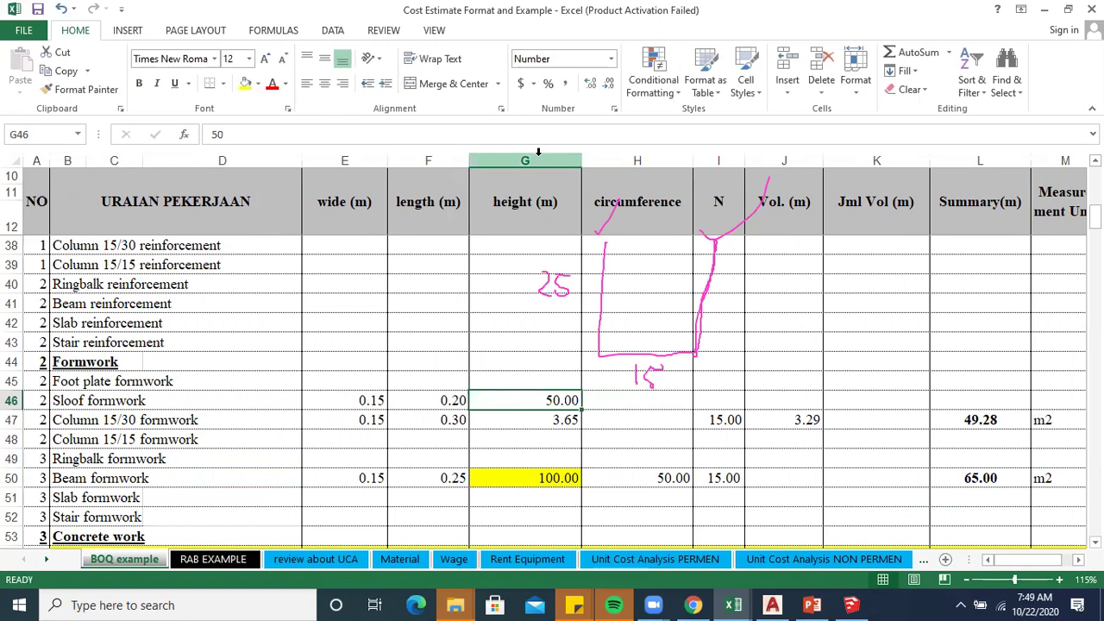
{"action": "left_click", "coordinate": [245, 83]}
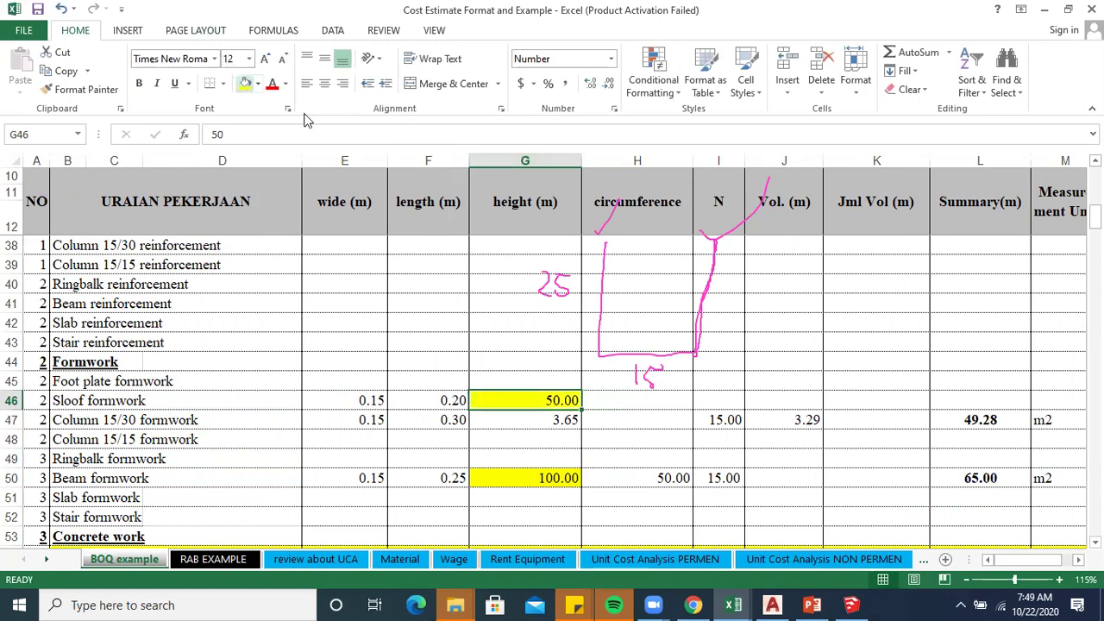
{"action": "left_click", "coordinate": [678, 402]}
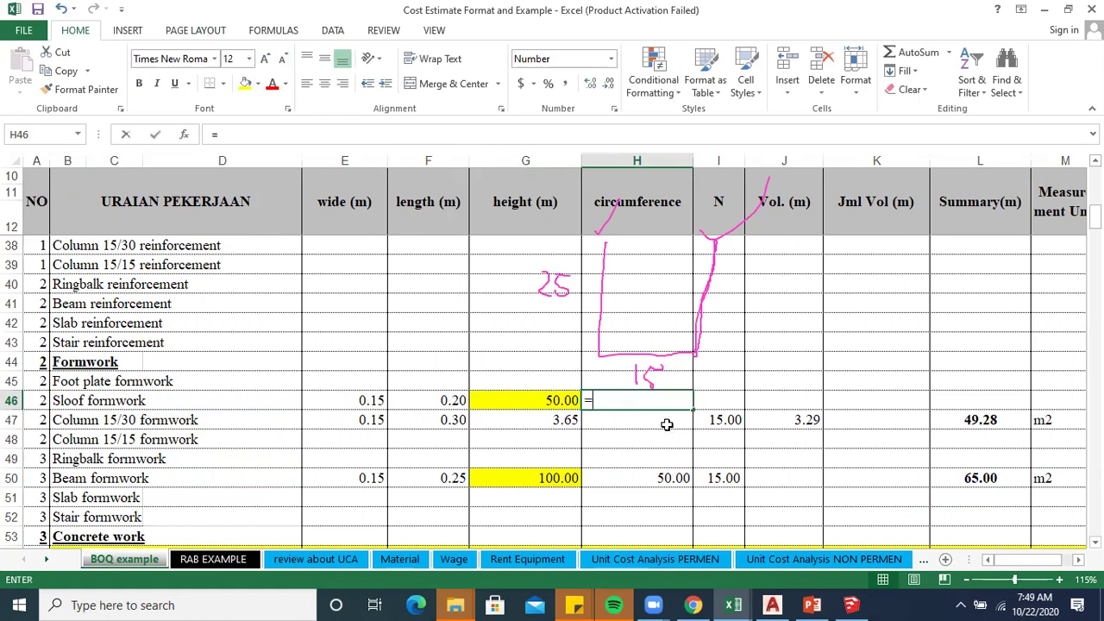
{"action": "type", "text": "="}
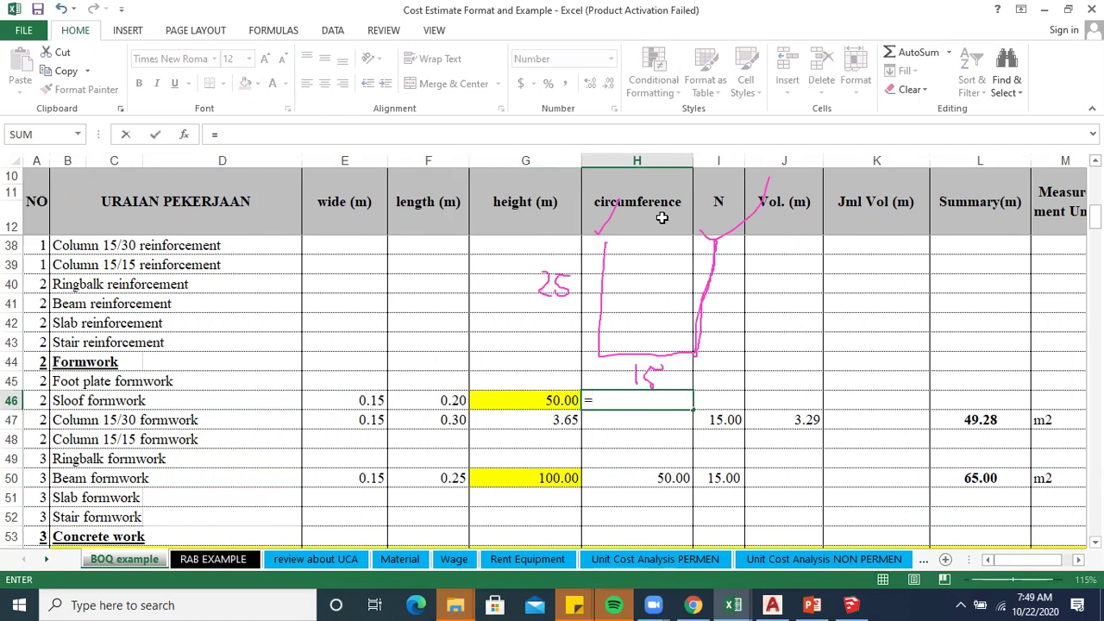
{"action": "key", "text": "Escape"}
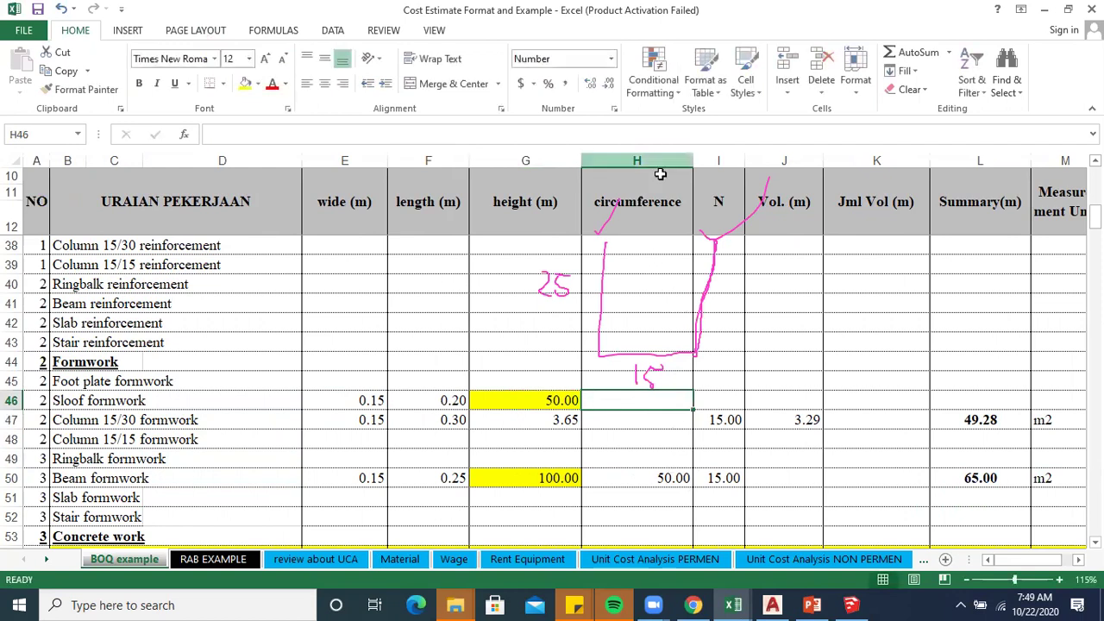
- Annotate the sketched section by crossing out its bottom side and circling the 15 label
{"action": "left_click", "coordinate": [539, 563]}
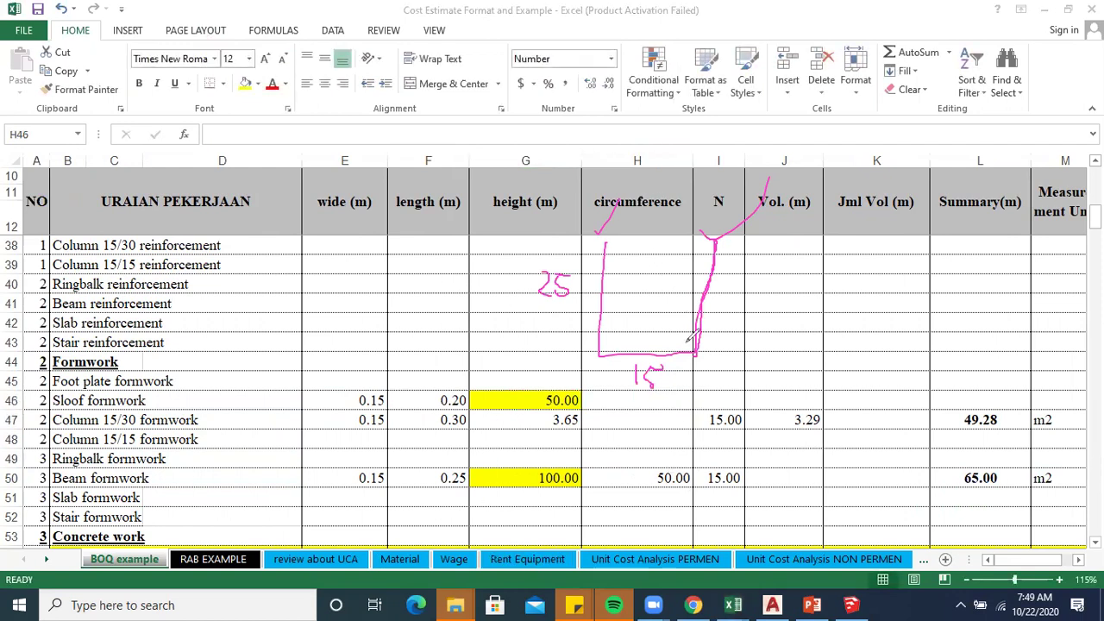
{"action": "left_click_drag", "start_coordinate": [687, 343], "coordinate": [635, 302]}
{"action": "mouse_move", "coordinate": [690, 331]}
{"action": "left_mouse_down"}
{"action": "mouse_move", "coordinate": [634, 360]}
{"action": "mouse_move", "coordinate": [709, 380]}
{"action": "left_mouse_up"}
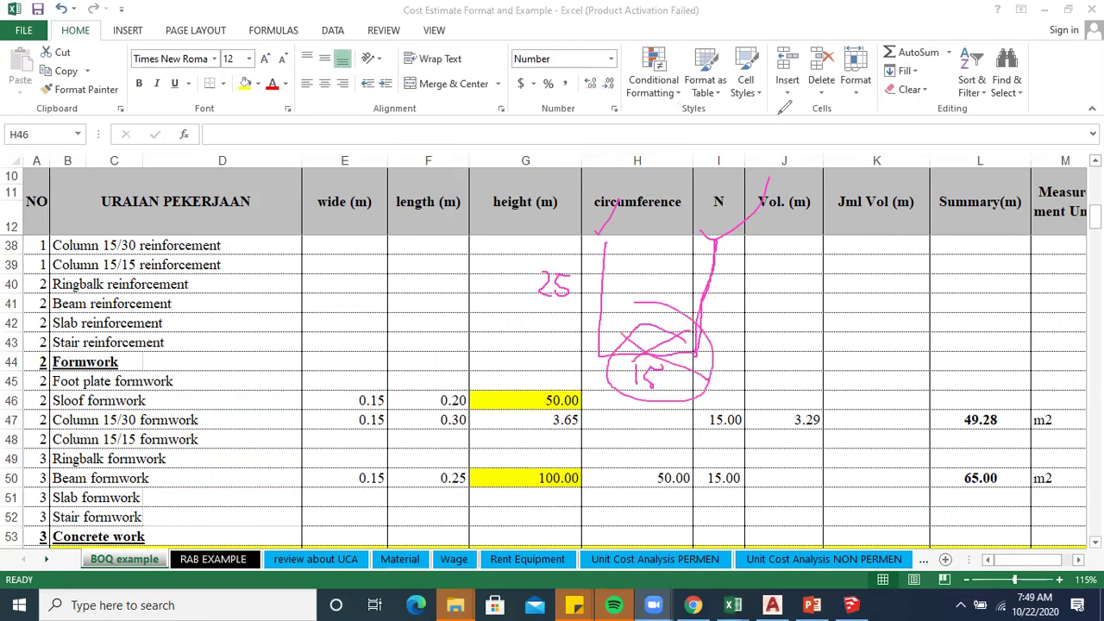
- Enter the formula =F46*G46*2 in the Sloof formwork circumference cell H46
{"action": "left_click", "coordinate": [614, 404]}
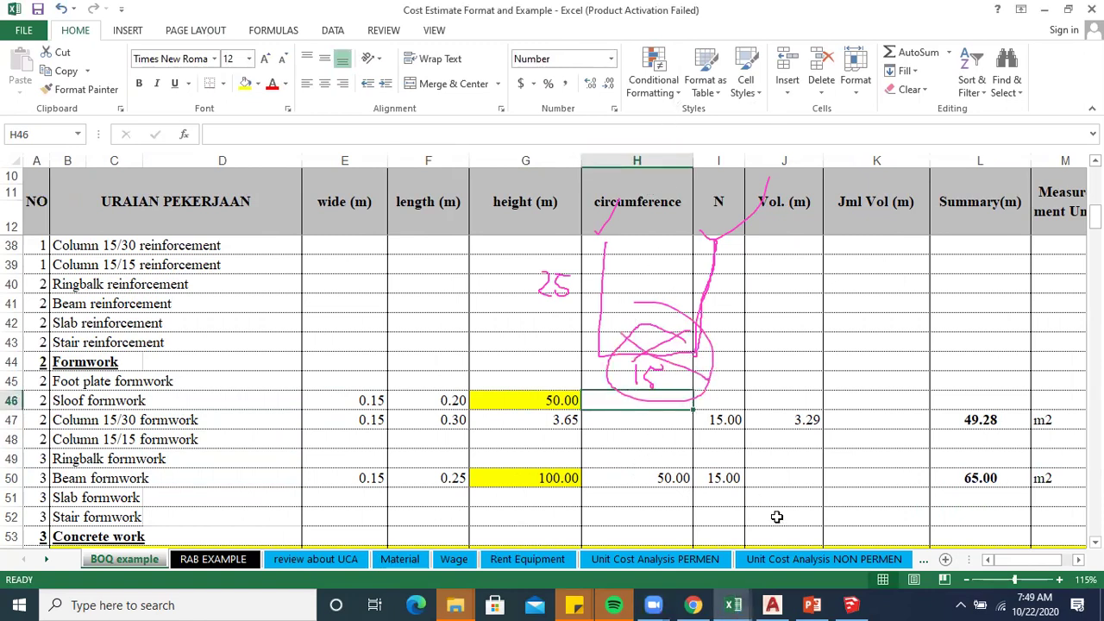
{"action": "type", "text": "="}
{"action": "key", "text": "Left"}
{"action": "key", "text": "Left"}
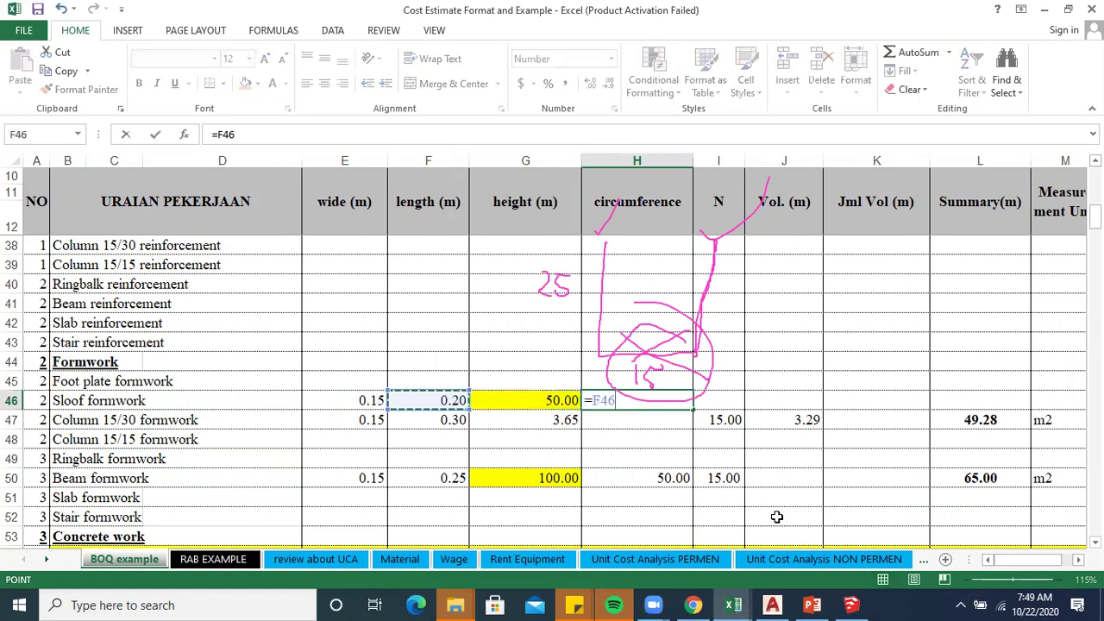
{"action": "type", "text": "*"}
{"action": "key", "text": "Left"}
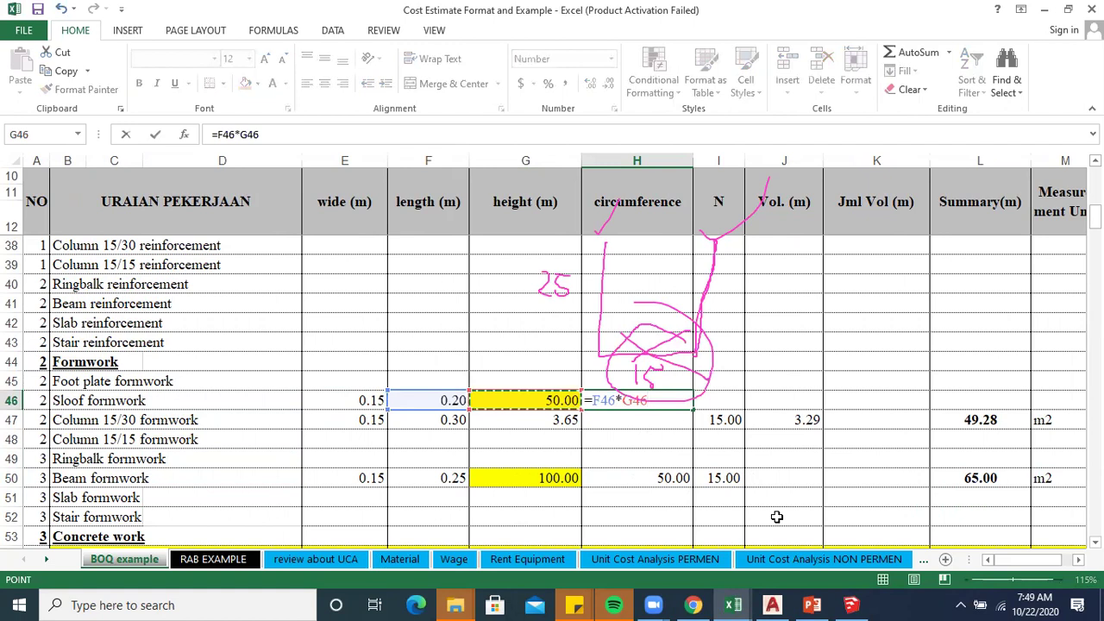
{"action": "type", "text": "*2"}
{"action": "key", "text": "Tab"}
- Enter the formula =H46 in the Sloof formwork Summary cell L46
{"action": "key", "text": "Tab"}
{"action": "key", "text": "Tab"}
{"action": "key", "text": "Tab"}
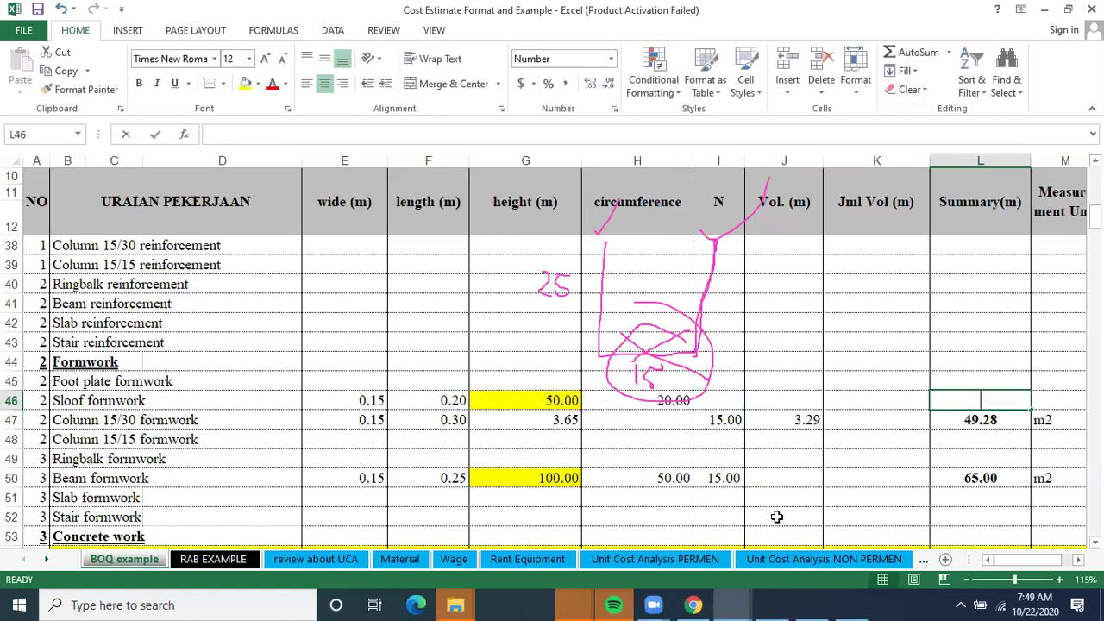
{"action": "type", "text": "="}
{"action": "key", "text": "Left"}
{"action": "key", "text": "Left"}
{"action": "key", "text": "Left"}
{"action": "key", "text": "Left"}
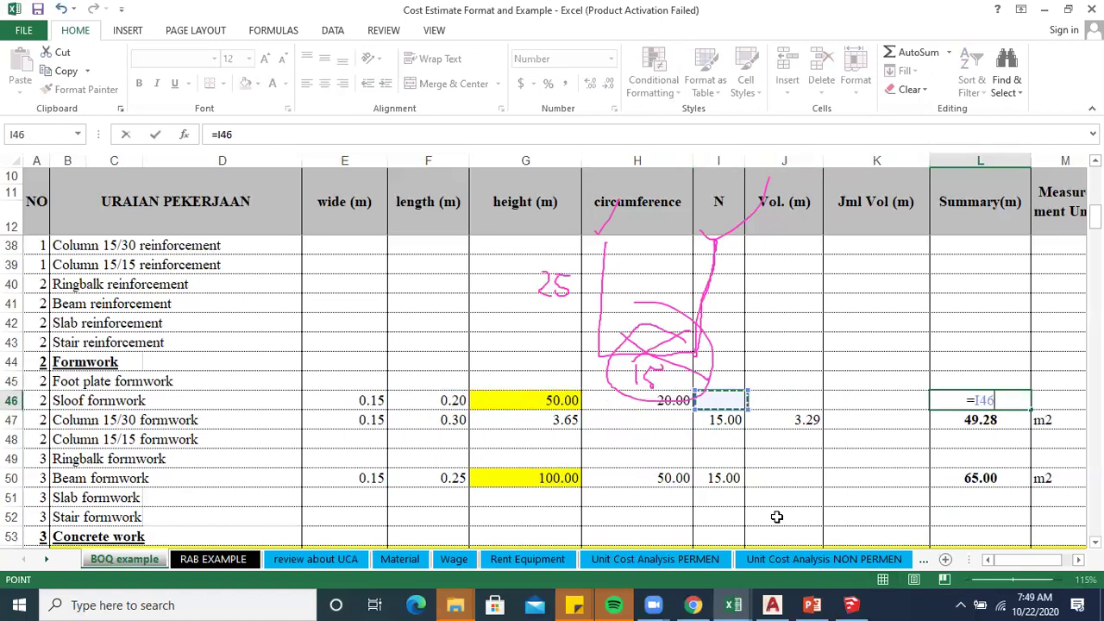
{"action": "key", "text": "Return"}
{"action": "key", "text": "Up"}
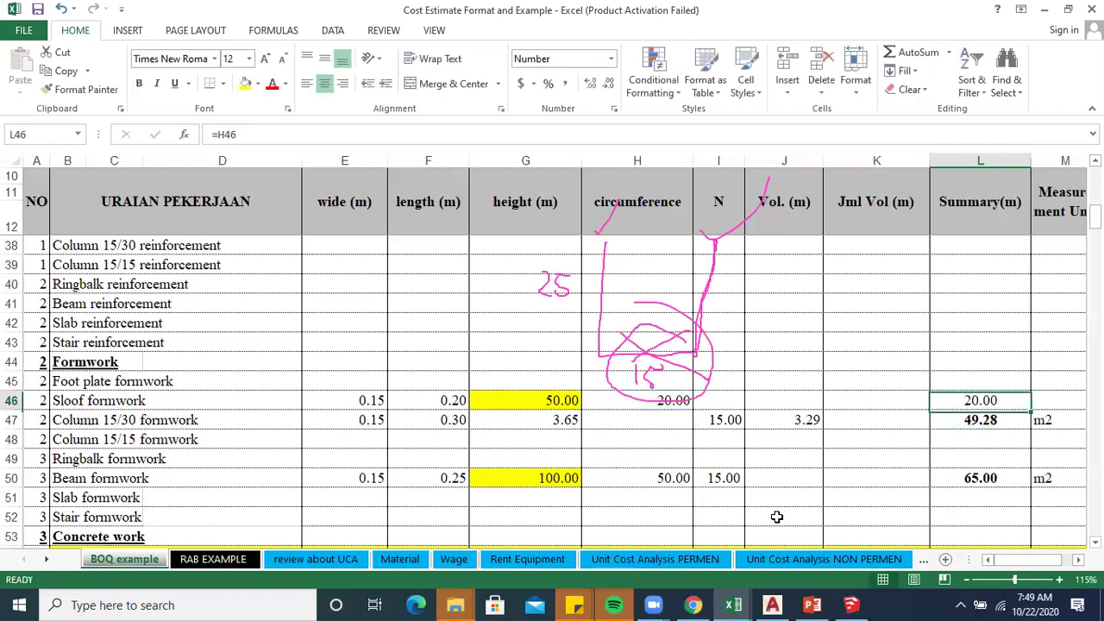
- Enter m2 as the Sloof formwork measurement unit in cell M46
{"action": "key", "text": "Right"}
{"action": "key", "text": "Left"}
{"action": "key", "text": "Right"}
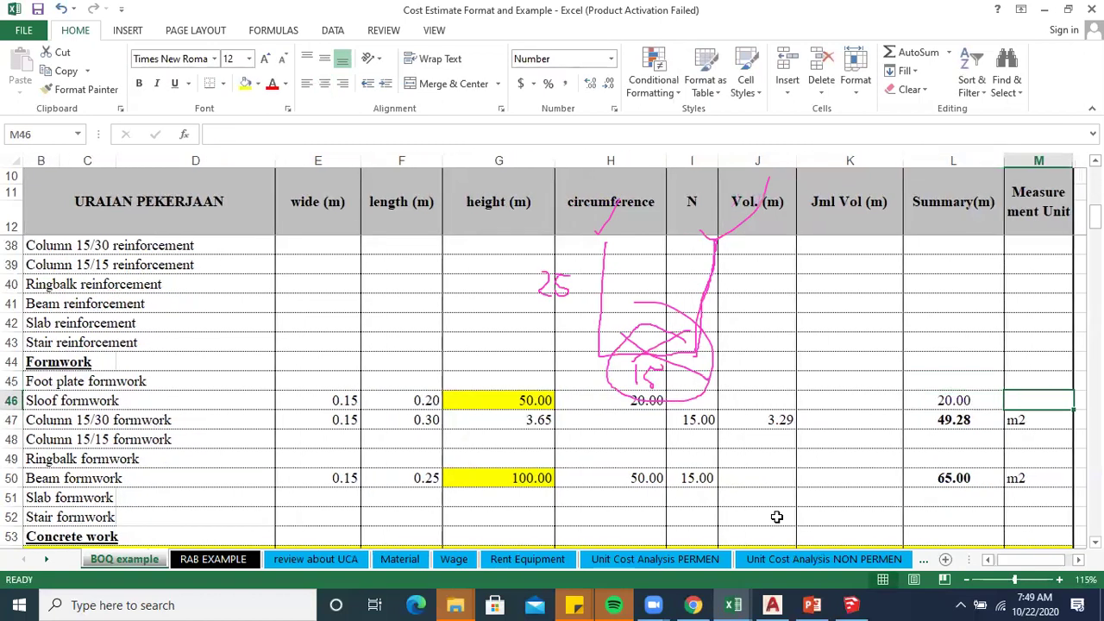
{"action": "type", "text": "m2"}
{"action": "key", "text": "Return"}
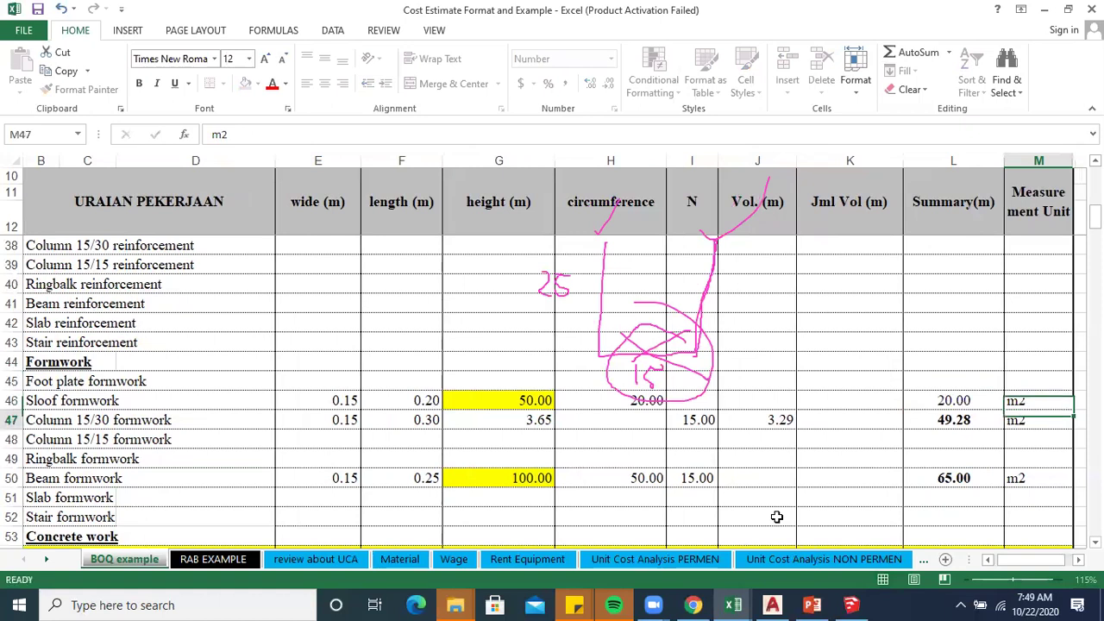
{"action": "key", "text": "Down"}
{"action": "key", "text": "Left"}
{"action": "key", "text": "Home"}
{"action": "key", "text": "Right"}
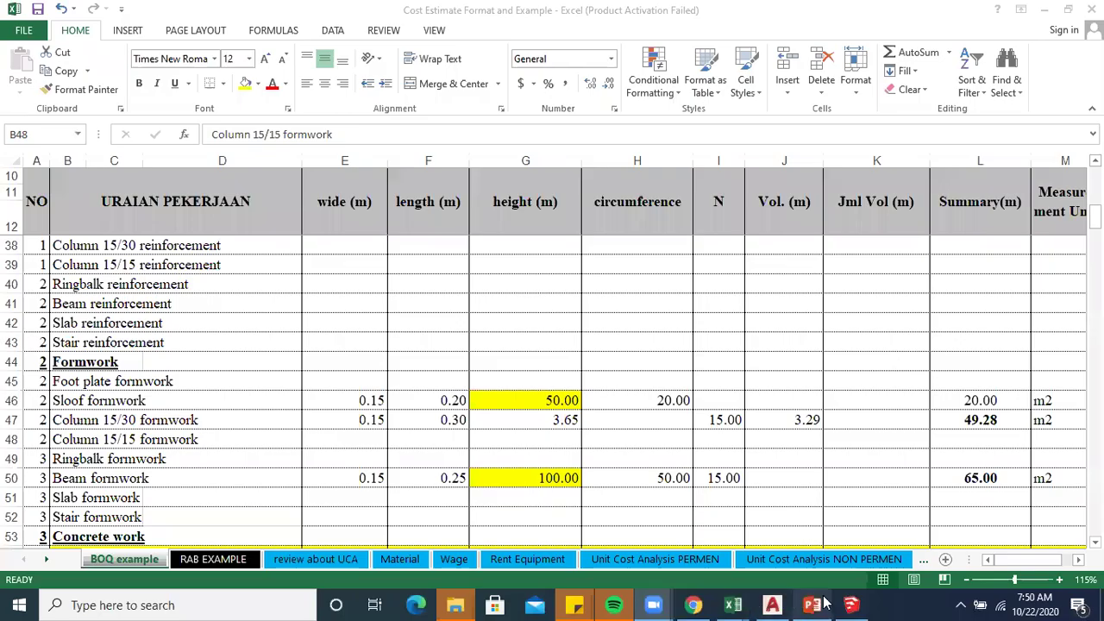
- Switch to the SketchUp model and examine the column, beam and slab formwork with its scaffolding from above and below
{"action": "left_click", "coordinate": [831, 602]}
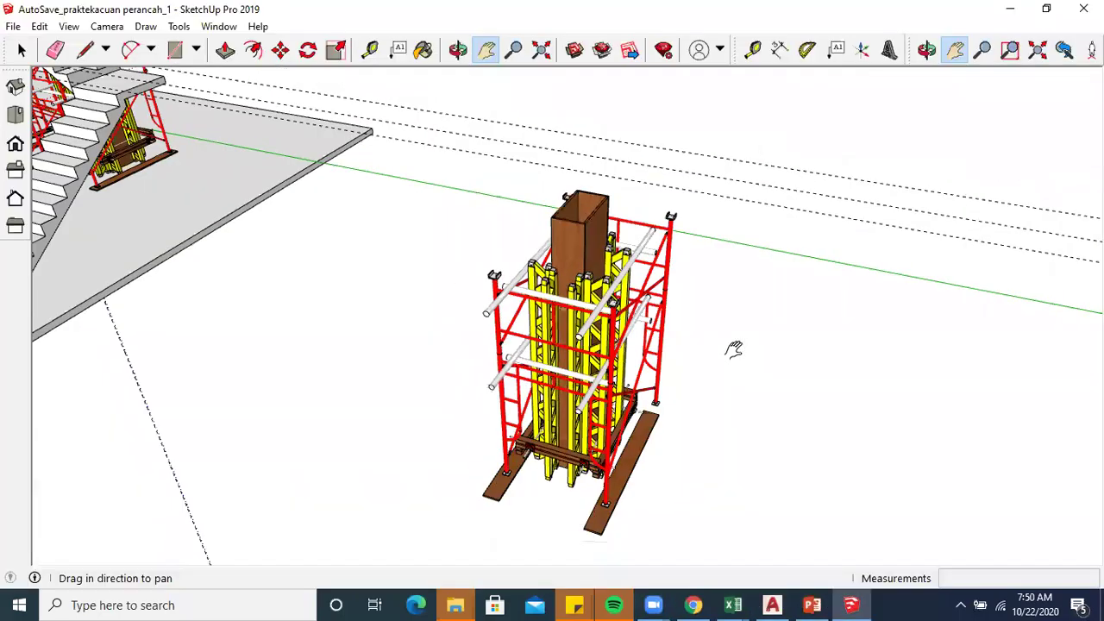
{"action": "scroll", "coordinate": [734, 349], "scroll_direction": "down", "scroll_amount": 3}
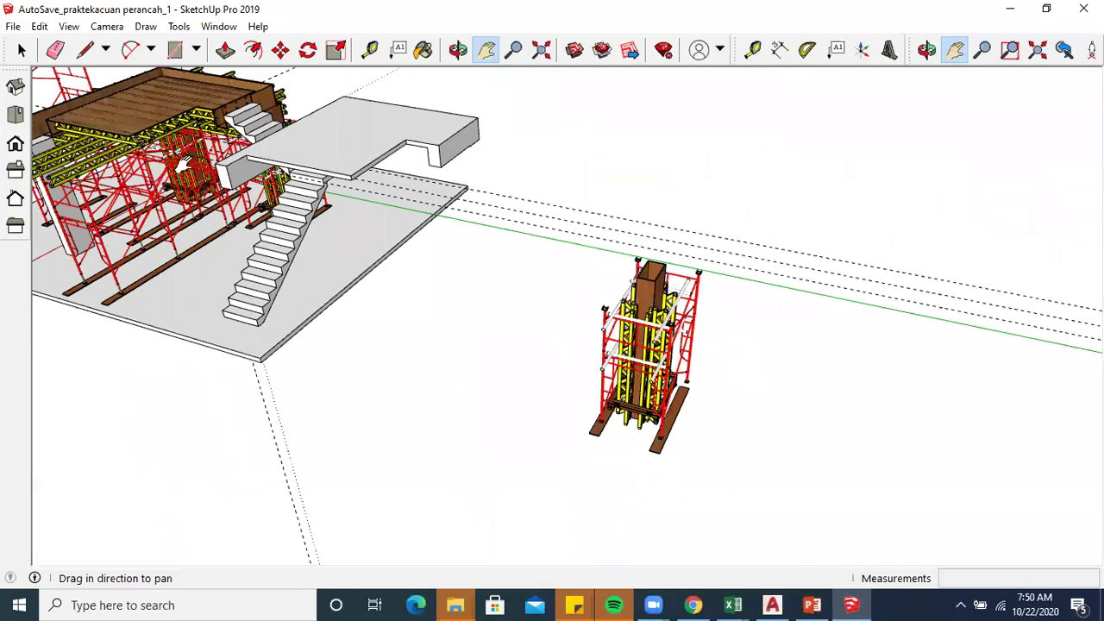
{"action": "scroll", "coordinate": [602, 302], "scroll_direction": "up", "scroll_amount": 5}
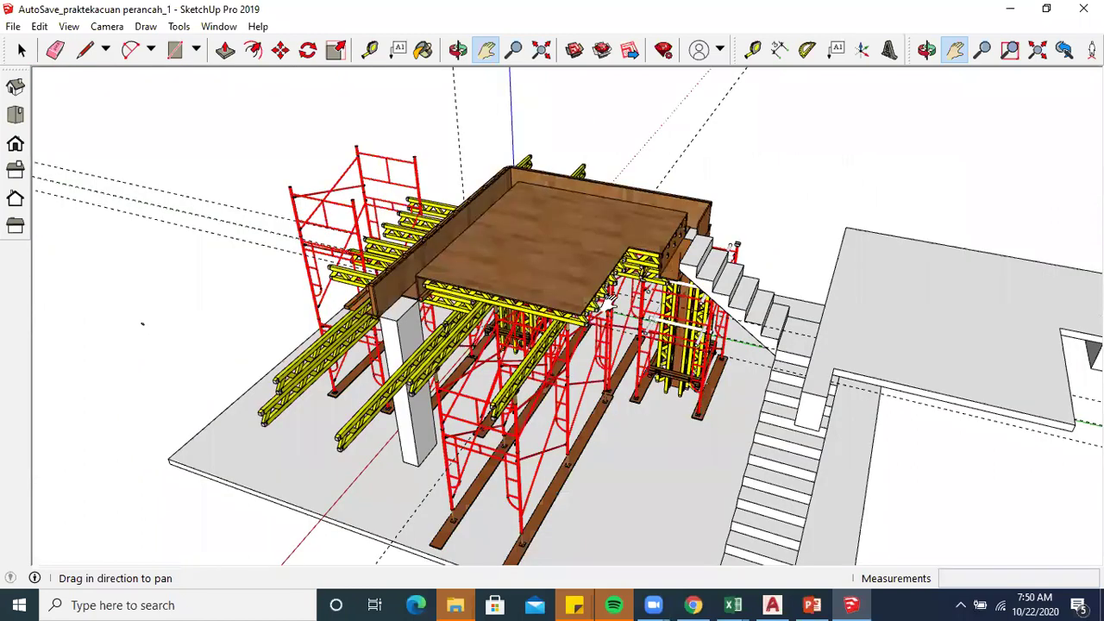
{"action": "scroll", "coordinate": [582, 247], "scroll_direction": "up", "scroll_amount": 3}
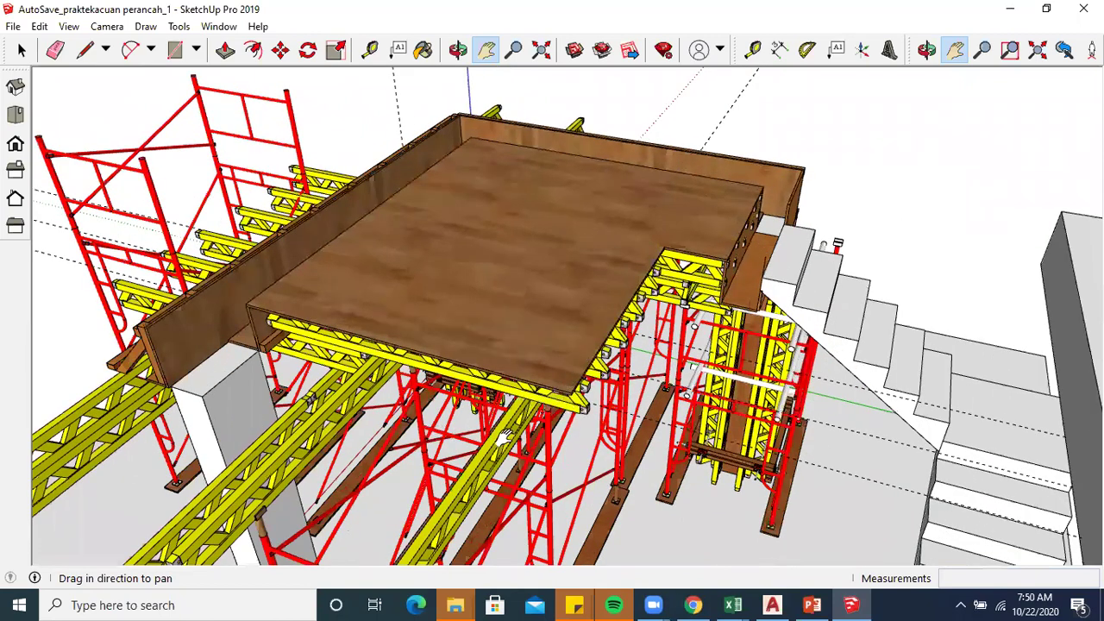
{"action": "scroll", "coordinate": [552, 429], "scroll_direction": "up", "scroll_amount": 2}
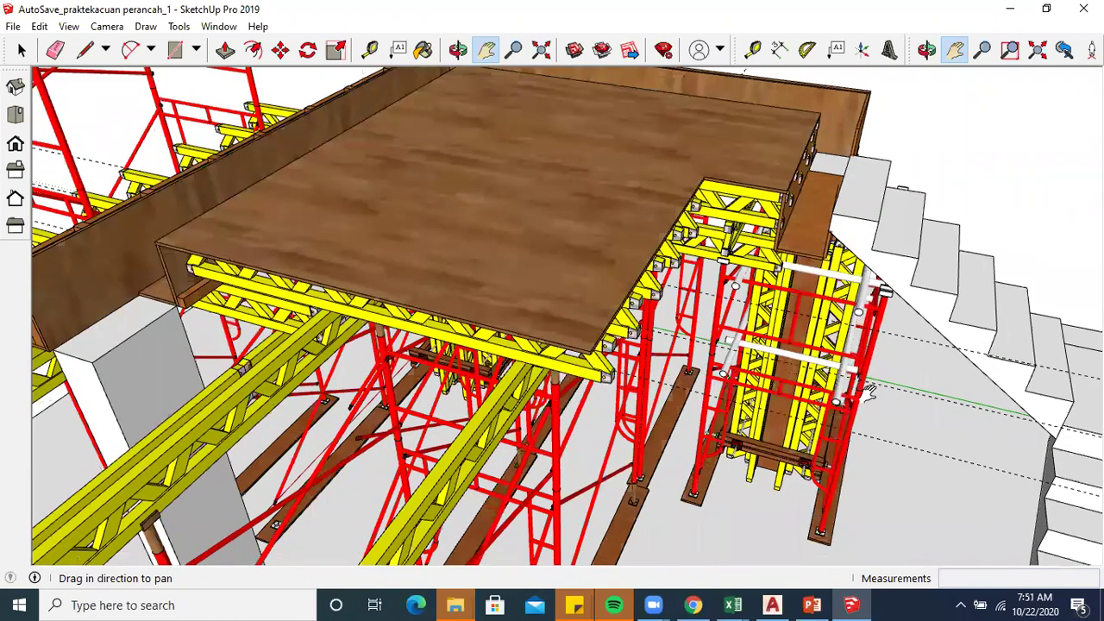
{"action": "scroll", "coordinate": [733, 289], "scroll_direction": "up", "scroll_amount": 3}
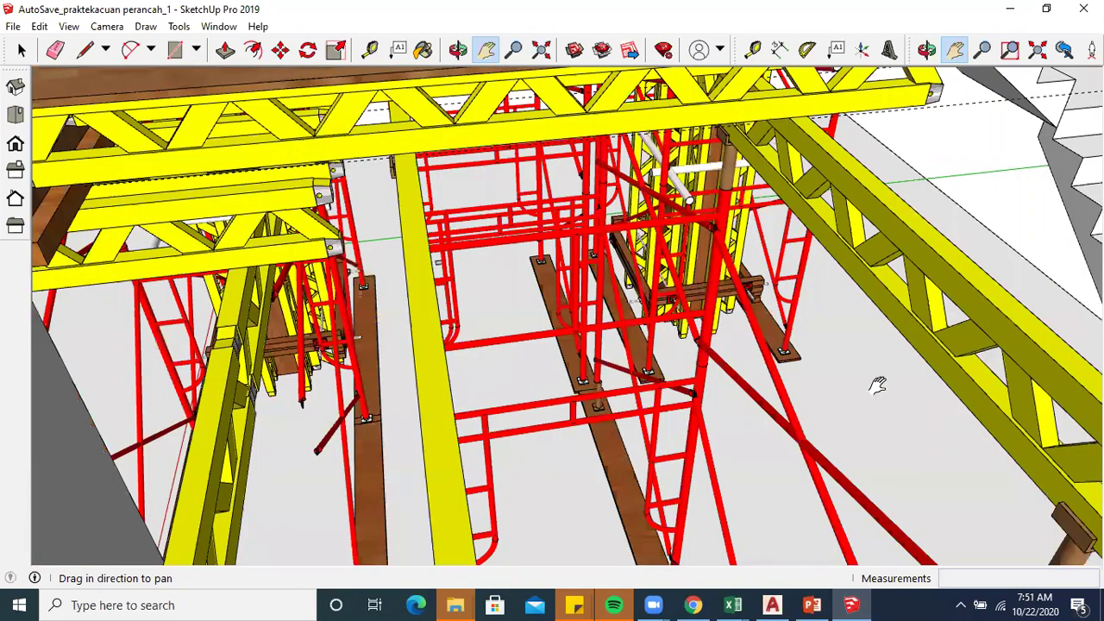
{"action": "scroll", "coordinate": [870, 379], "scroll_direction": "down", "scroll_amount": 5}
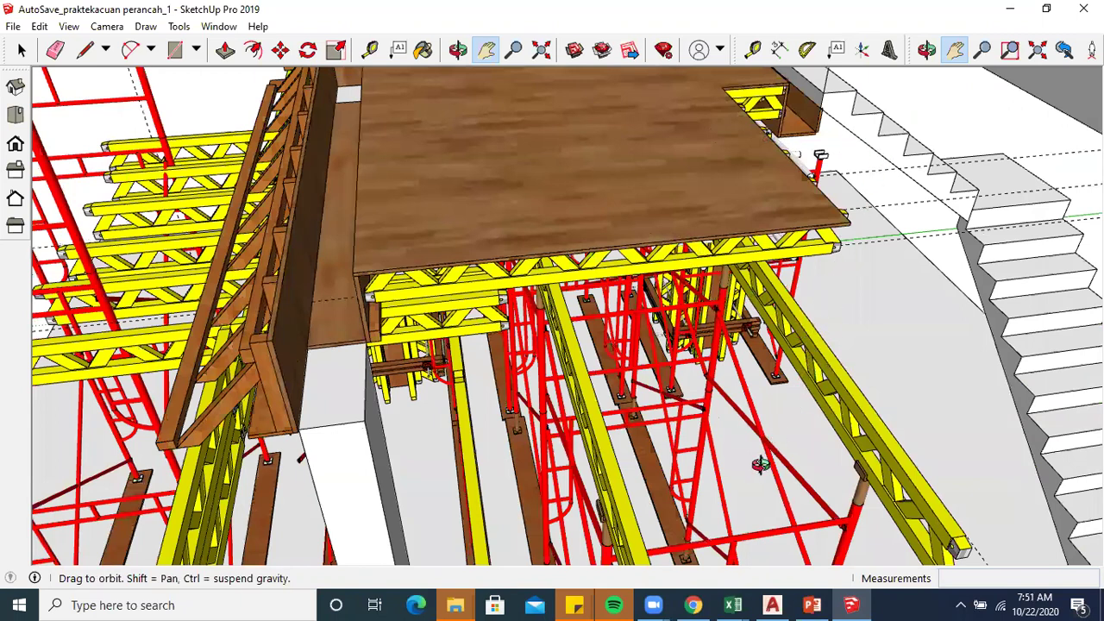
{"action": "scroll", "coordinate": [682, 362], "scroll_direction": "down", "scroll_amount": 3}
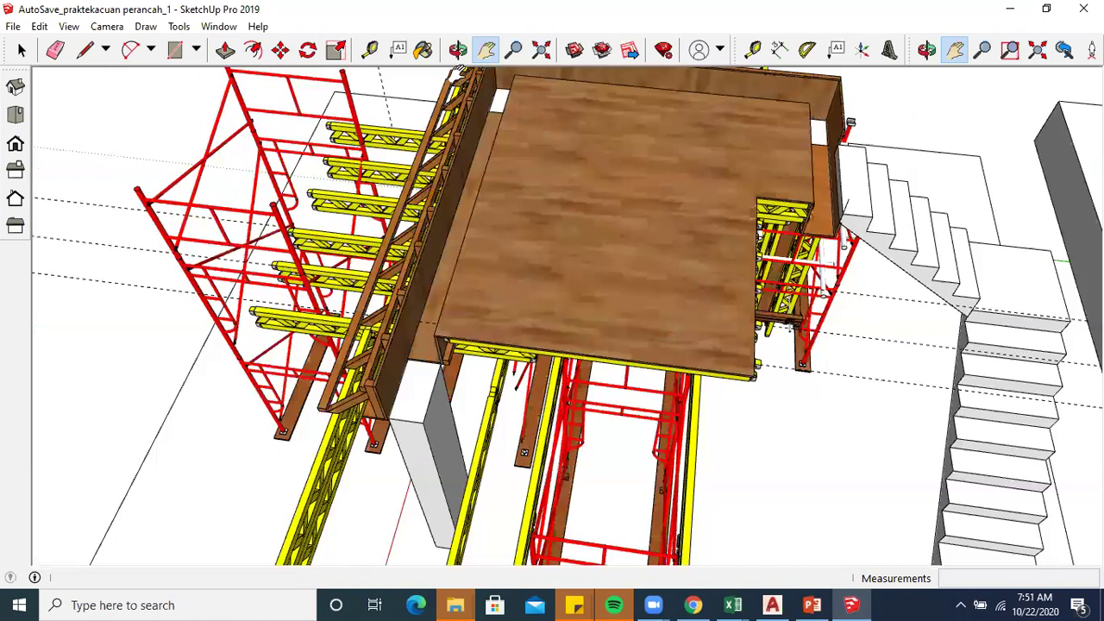
{"action": "scroll", "coordinate": [544, 221], "scroll_direction": "up", "scroll_amount": 3}
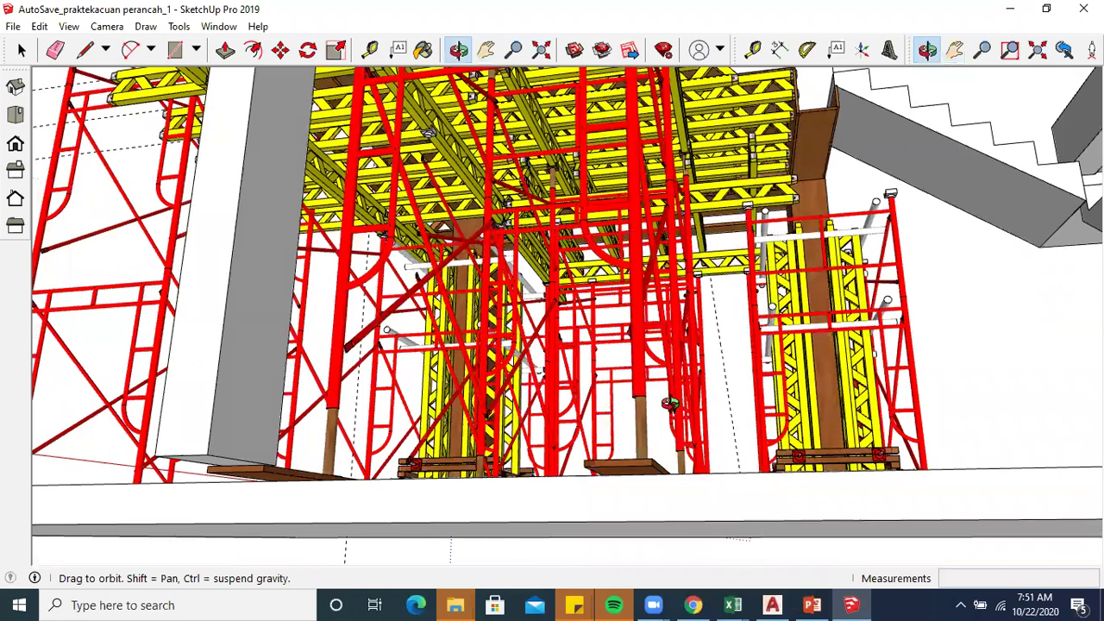
{"action": "left_click_drag", "start_coordinate": [671, 404], "coordinate": [681, 434]}
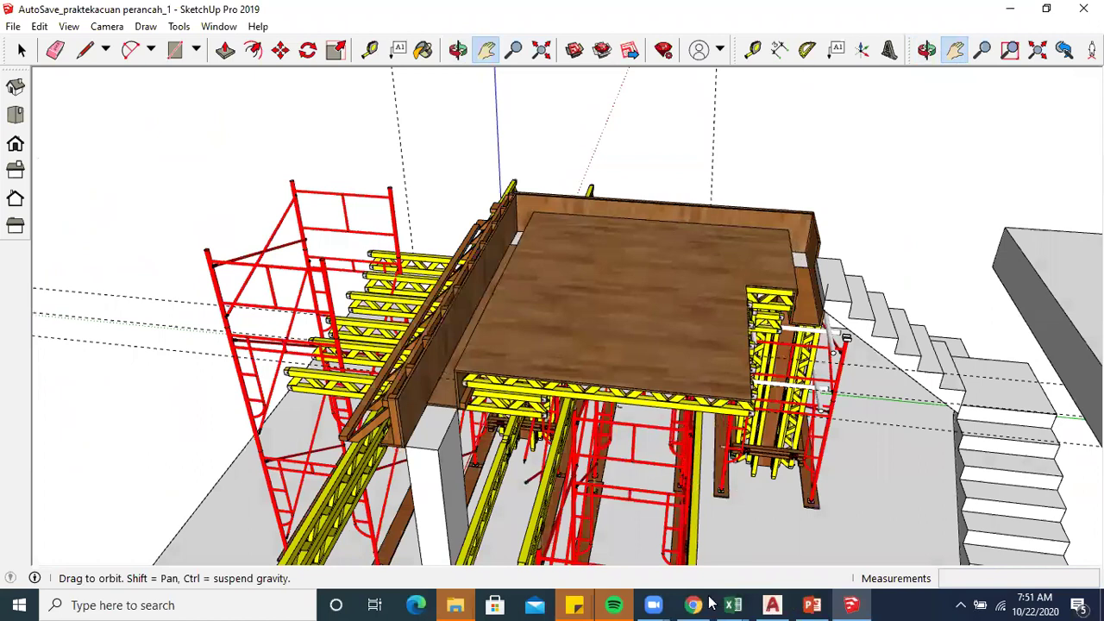
- Switch to the AutoCAD drawing denah buat fauzi.dwg and locate the RENCANA PLAT LT. 1 slab plan among the sheets
{"action": "mouse_move", "coordinate": [785, 605]}
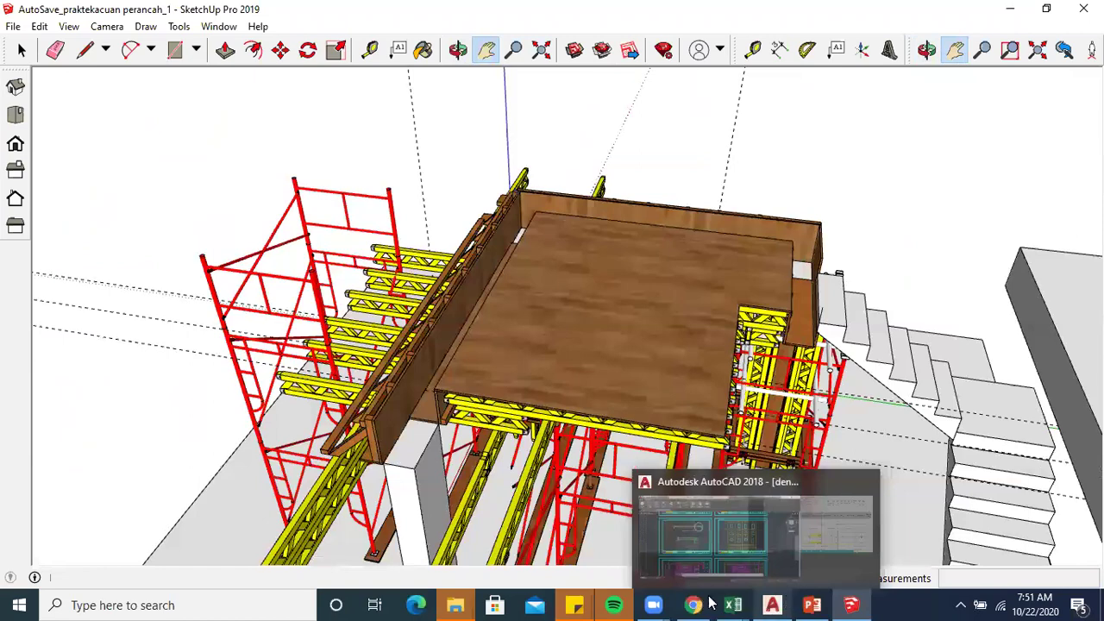
{"action": "left_click", "coordinate": [775, 603]}
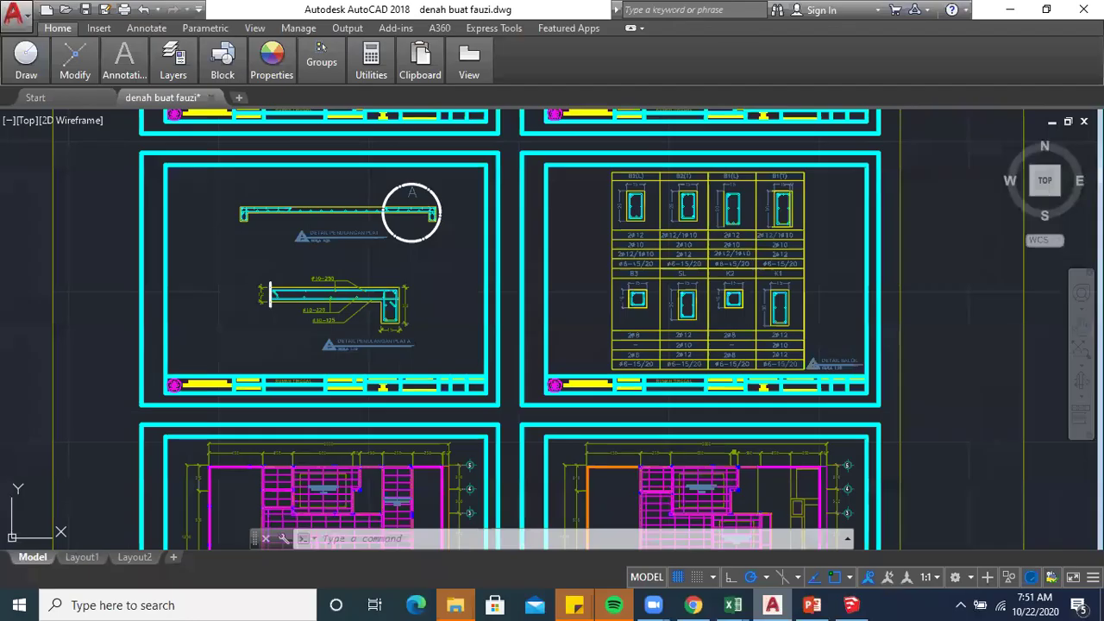
{"action": "scroll", "coordinate": [411, 212], "scroll_direction": "down", "scroll_amount": 6}
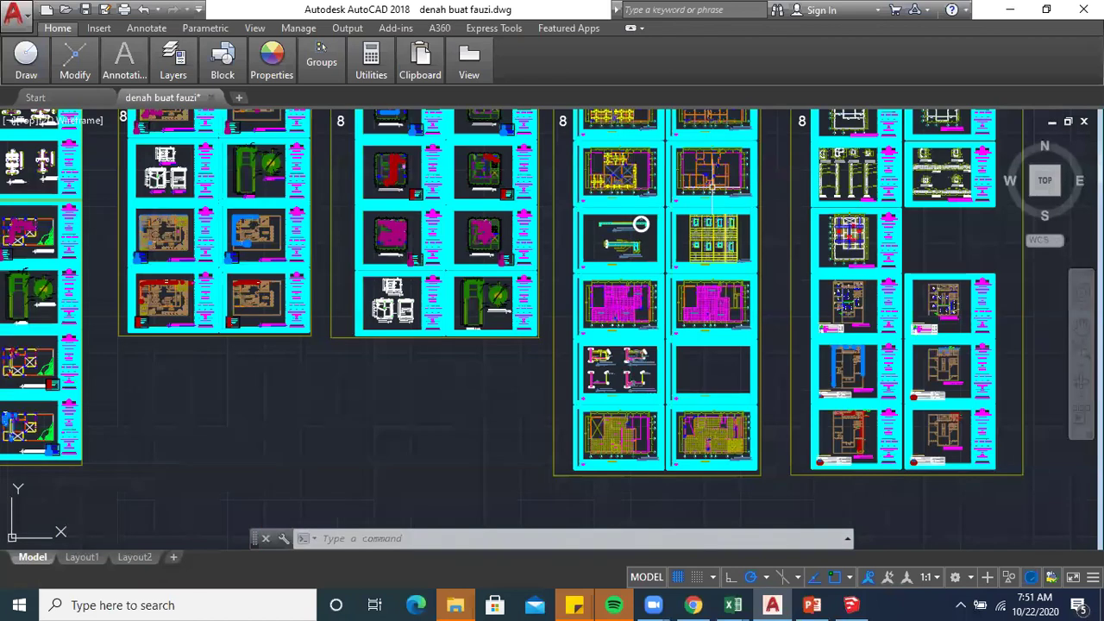
{"action": "scroll", "coordinate": [712, 186], "scroll_direction": "up", "scroll_amount": 4}
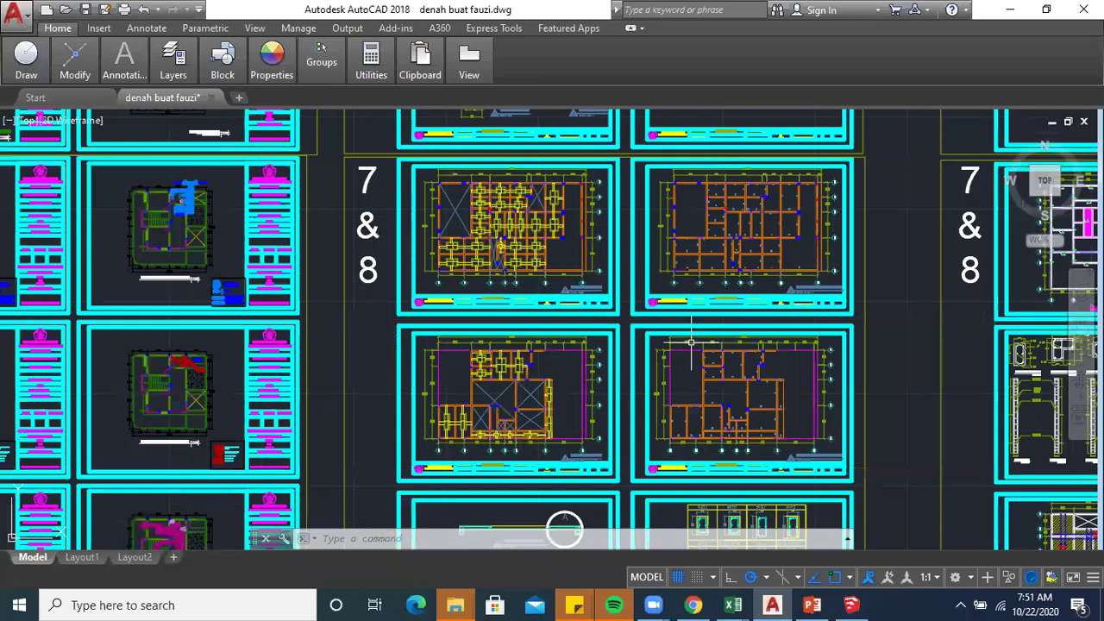
{"action": "scroll", "coordinate": [691, 343], "scroll_direction": "up", "scroll_amount": 2}
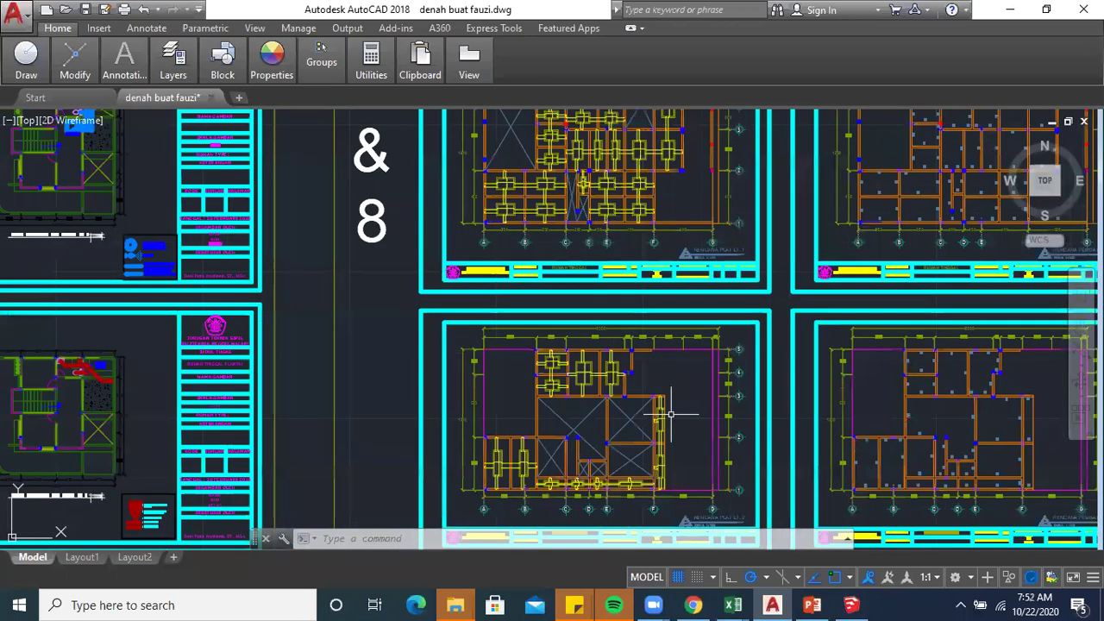
{"action": "scroll", "coordinate": [648, 190], "scroll_direction": "up", "scroll_amount": 2}
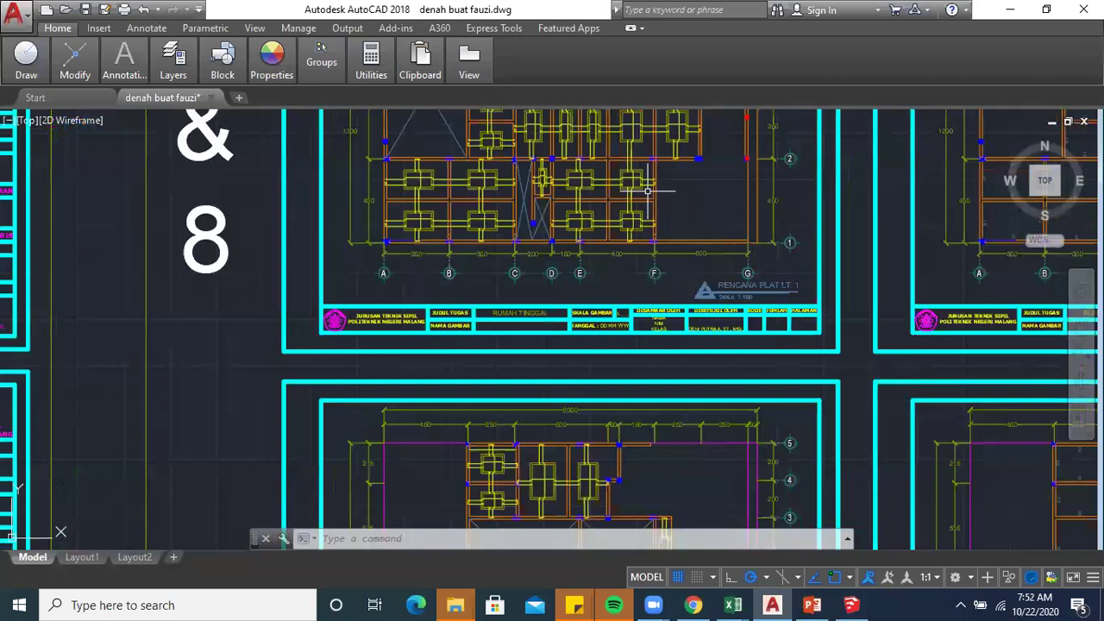
{"action": "scroll", "coordinate": [649, 190], "scroll_direction": "up", "scroll_amount": 2}
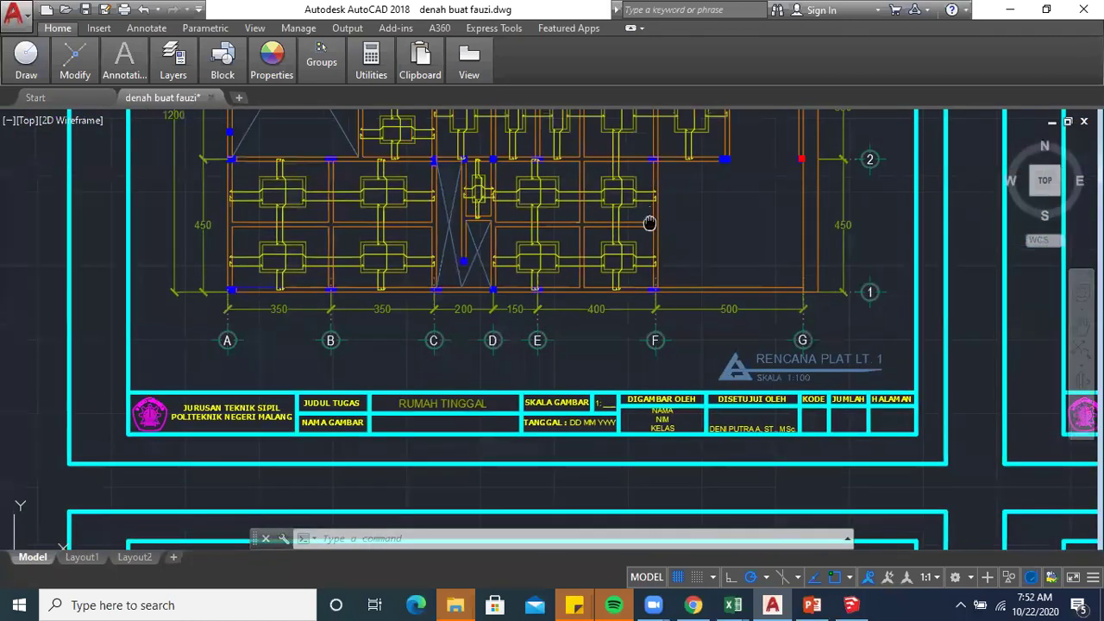
{"action": "left_click_drag", "start_coordinate": [649, 224], "coordinate": [687, 324]}
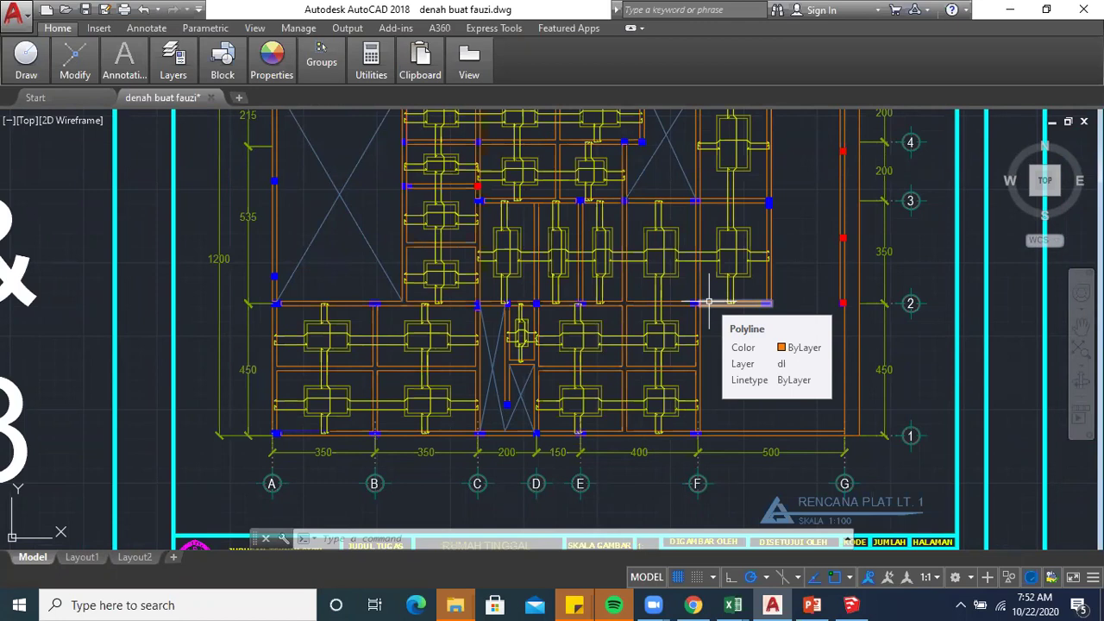
- Examine the slab panels, beams and column positions between grids A–G and 1–5 on the RENCANA PLAT LT. 1 plan
{"action": "scroll", "coordinate": [690, 315], "scroll_direction": "down", "scroll_amount": 2}
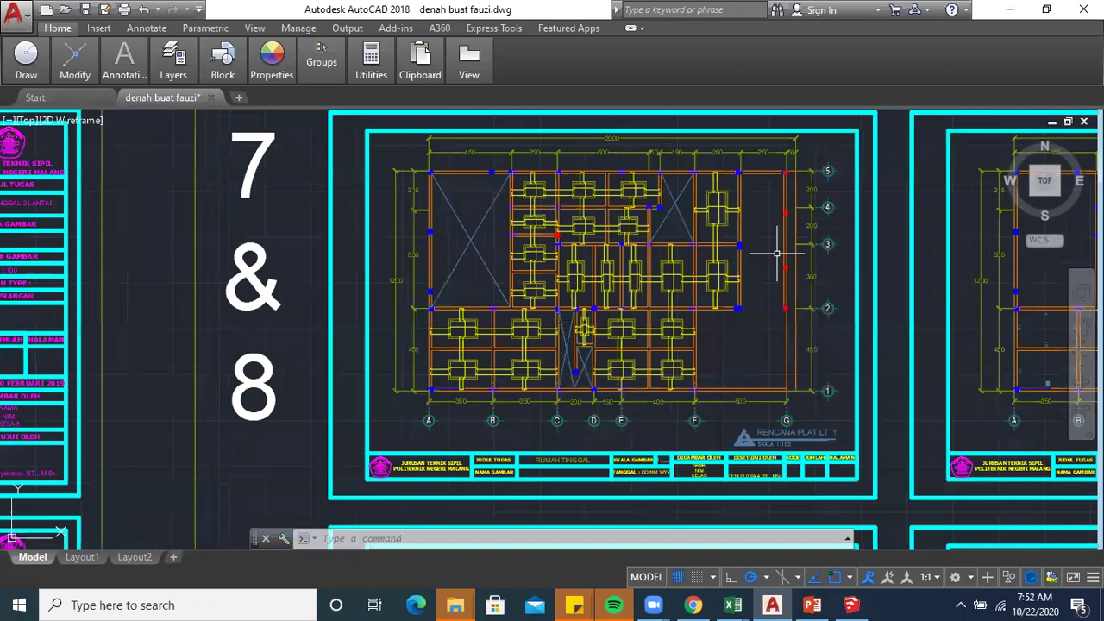
{"action": "scroll", "coordinate": [777, 254], "scroll_direction": "down", "scroll_amount": 2}
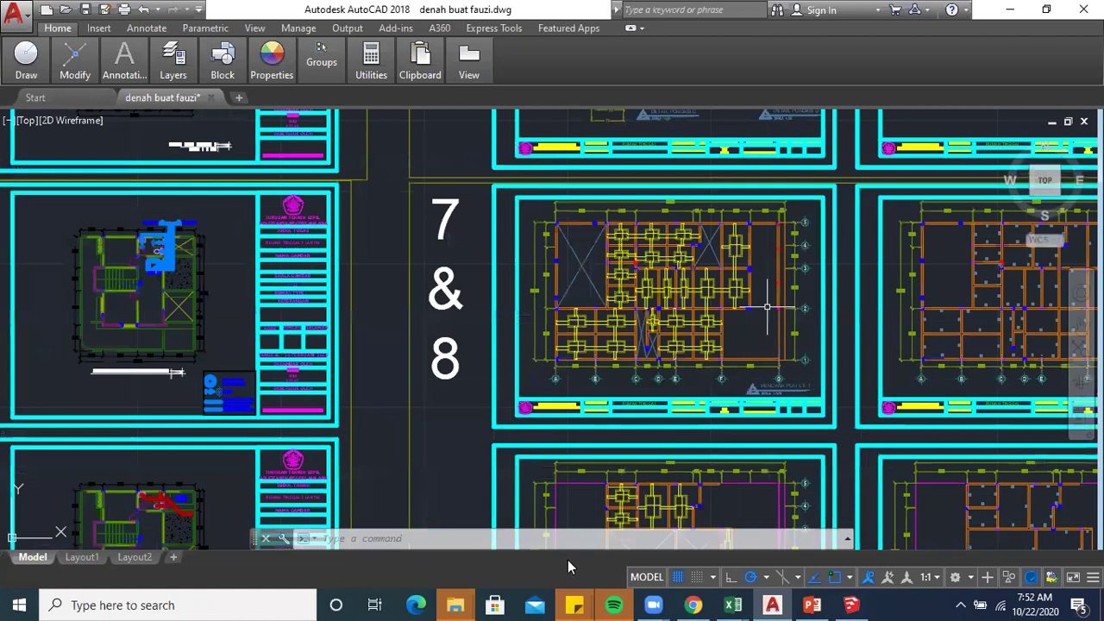
{"action": "left_click_drag", "start_coordinate": [767, 306], "coordinate": [696, 423]}
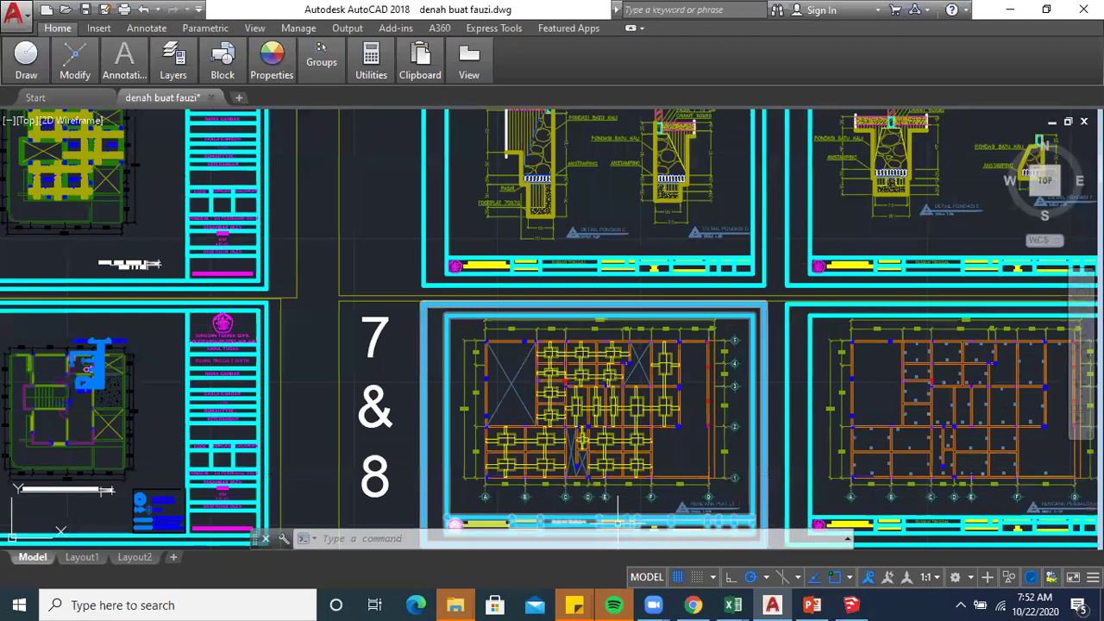
{"action": "scroll", "coordinate": [685, 480], "scroll_direction": "up", "scroll_amount": 4}
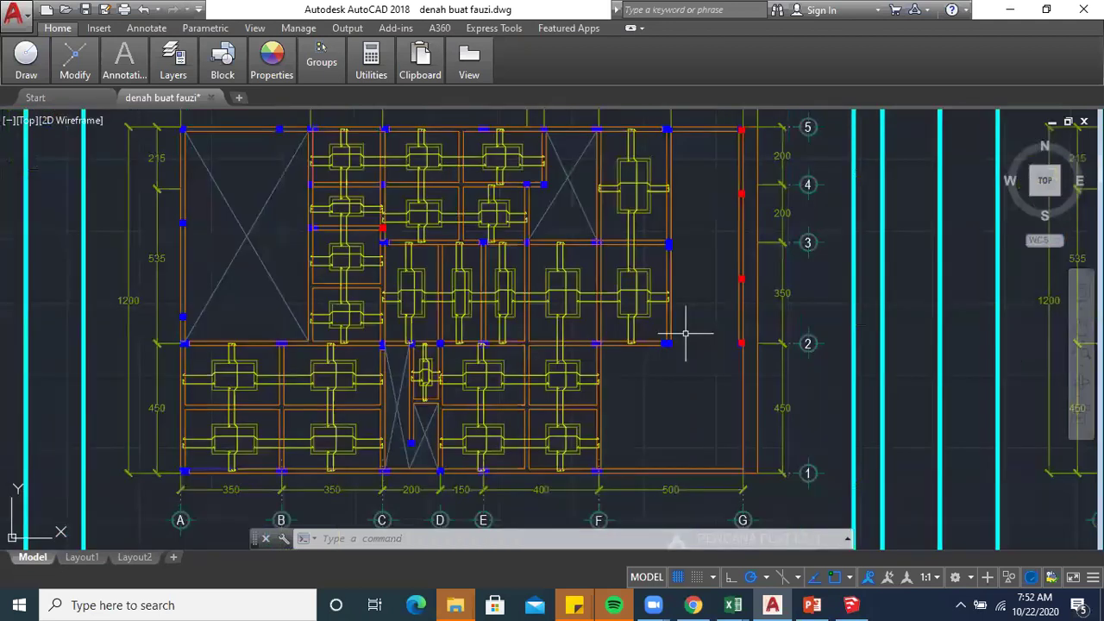
{"action": "scroll", "coordinate": [725, 325], "scroll_direction": "down", "scroll_amount": 2}
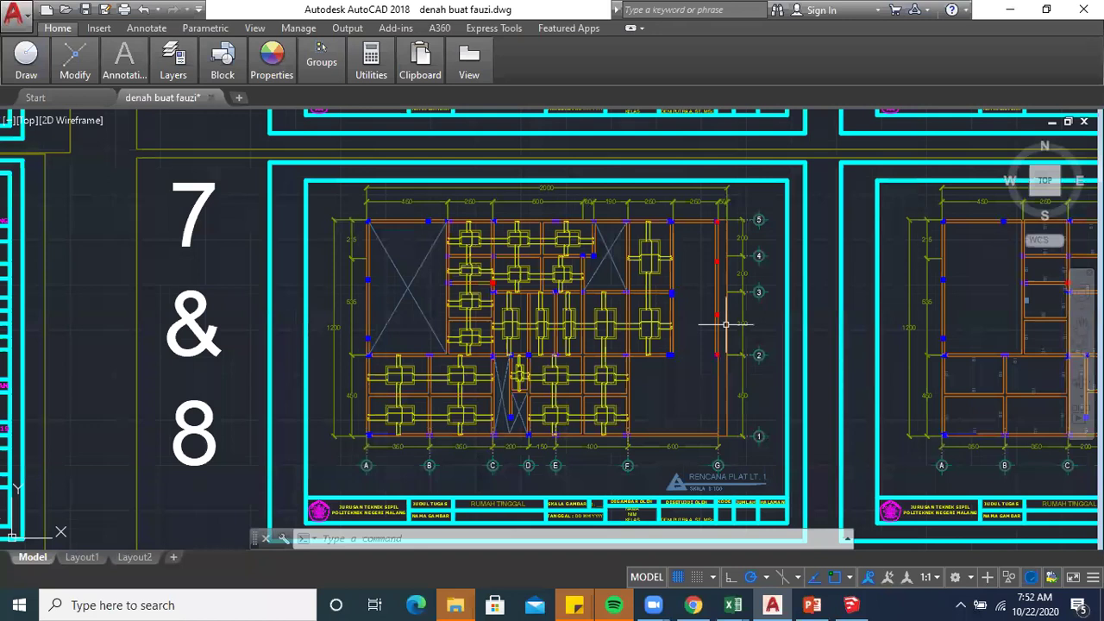
{"action": "scroll", "coordinate": [550, 354], "scroll_direction": "up", "scroll_amount": 4}
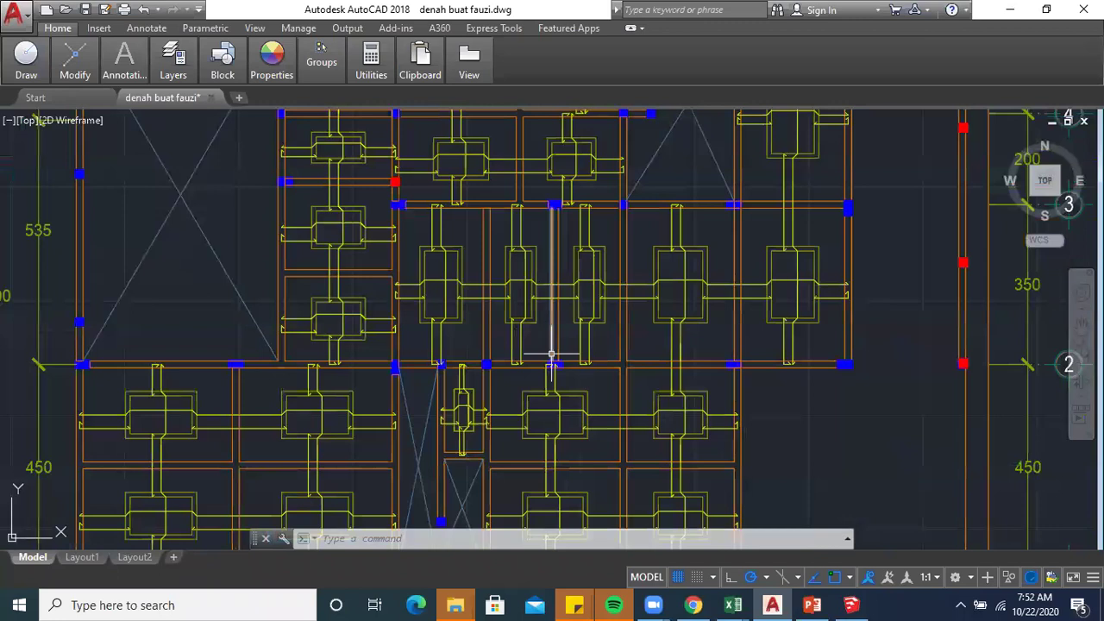
{"action": "scroll", "coordinate": [631, 309], "scroll_direction": "down", "scroll_amount": 8}
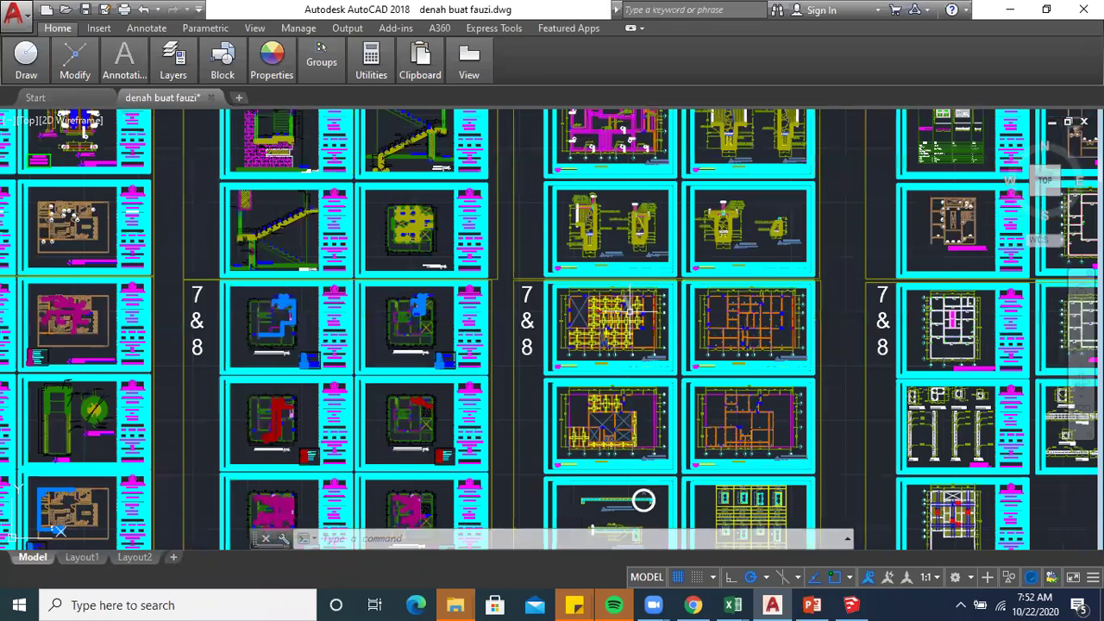
{"action": "scroll", "coordinate": [630, 311], "scroll_direction": "up", "scroll_amount": 8}
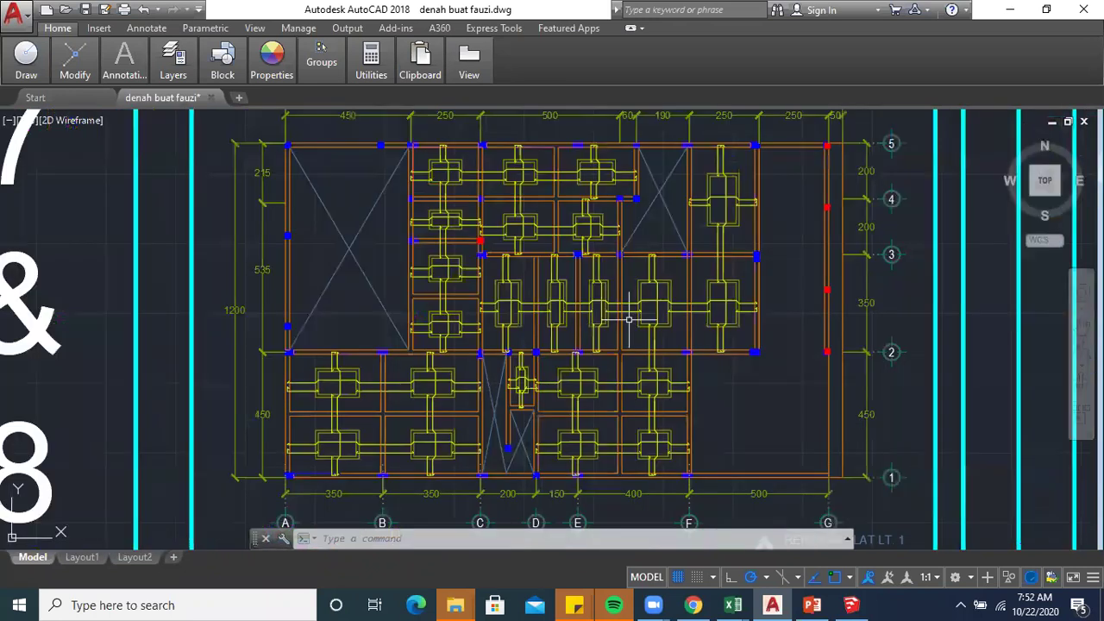
{"action": "scroll", "coordinate": [630, 320], "scroll_direction": "down", "scroll_amount": 8}
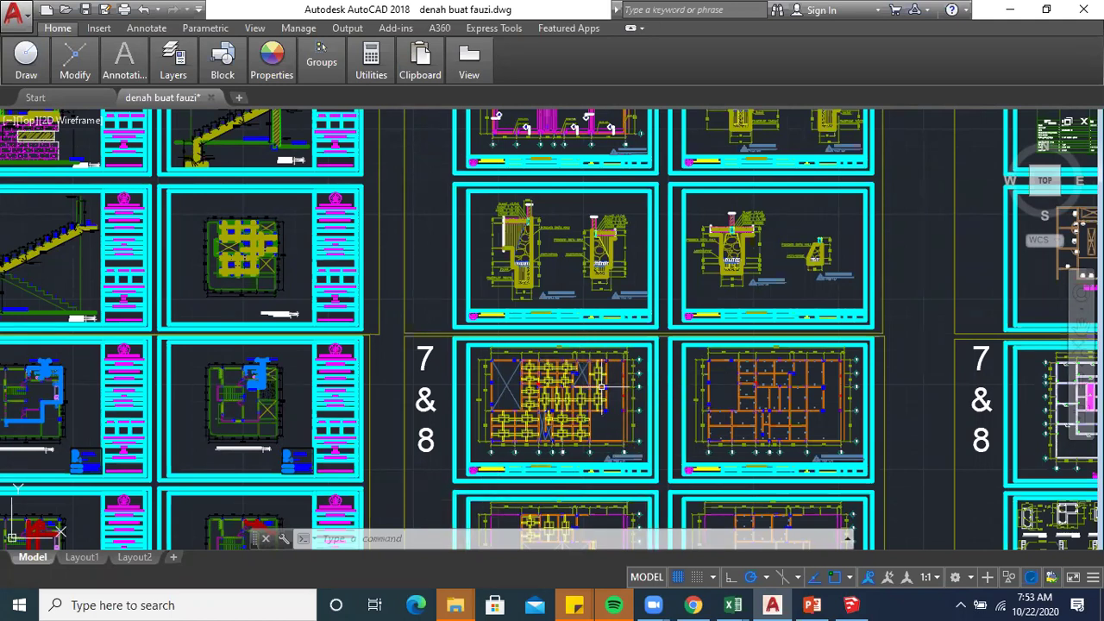
{"action": "left_click_drag", "start_coordinate": [554, 430], "coordinate": [552, 391]}
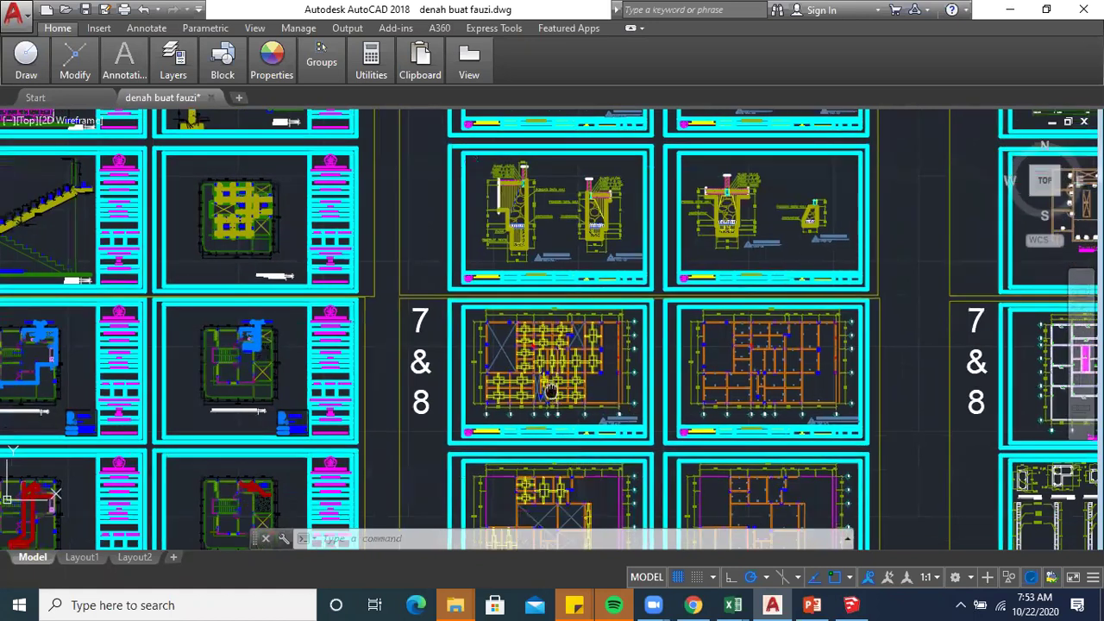
{"action": "scroll", "coordinate": [551, 390], "scroll_direction": "up", "scroll_amount": 4}
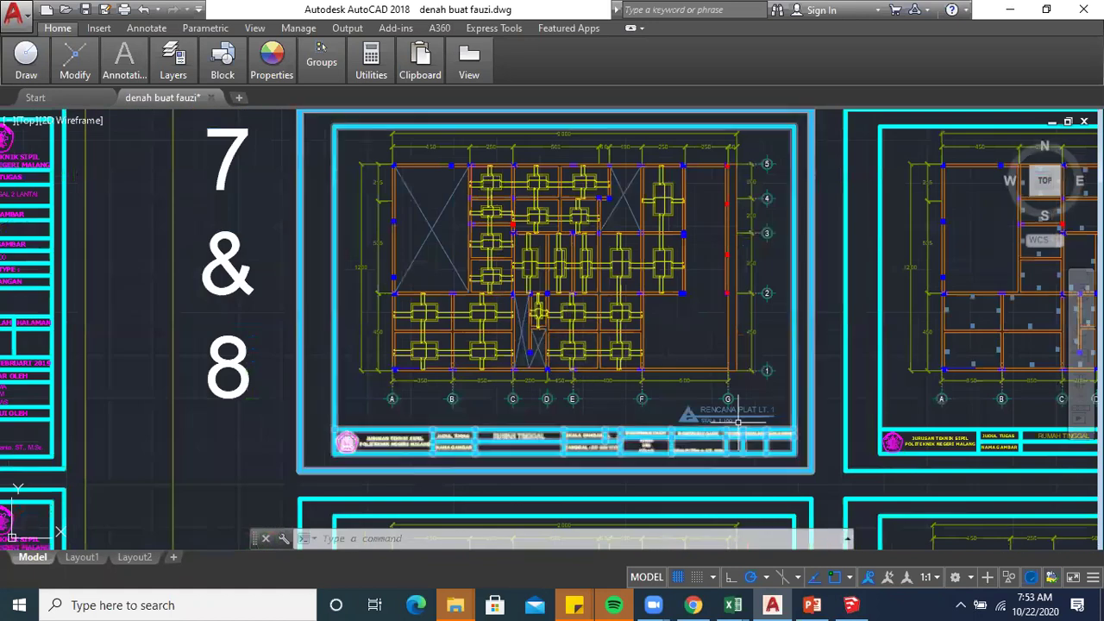
{"action": "scroll", "coordinate": [703, 385], "scroll_direction": "down", "scroll_amount": 4}
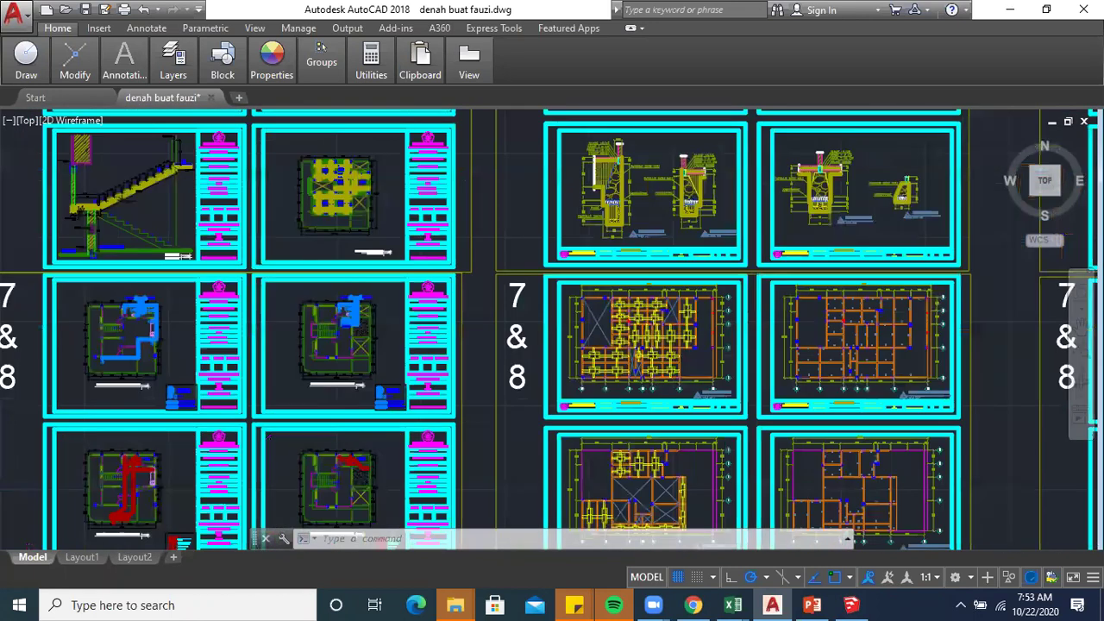
- Examine the DENAH LT 2 floor plan and find the building section and elevation sheets in group 5 & 6
{"action": "scroll", "coordinate": [700, 289], "scroll_direction": "down", "scroll_amount": 2}
{"action": "left_click_drag", "start_coordinate": [701, 289], "coordinate": [614, 414]}
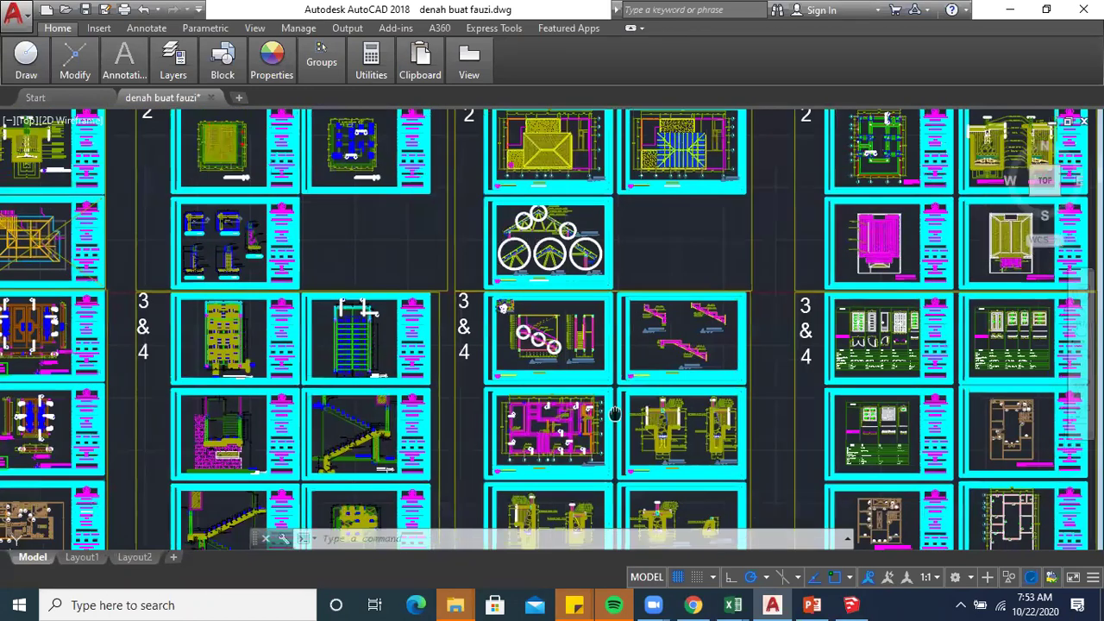
{"action": "scroll", "coordinate": [614, 414], "scroll_direction": "down", "scroll_amount": 2}
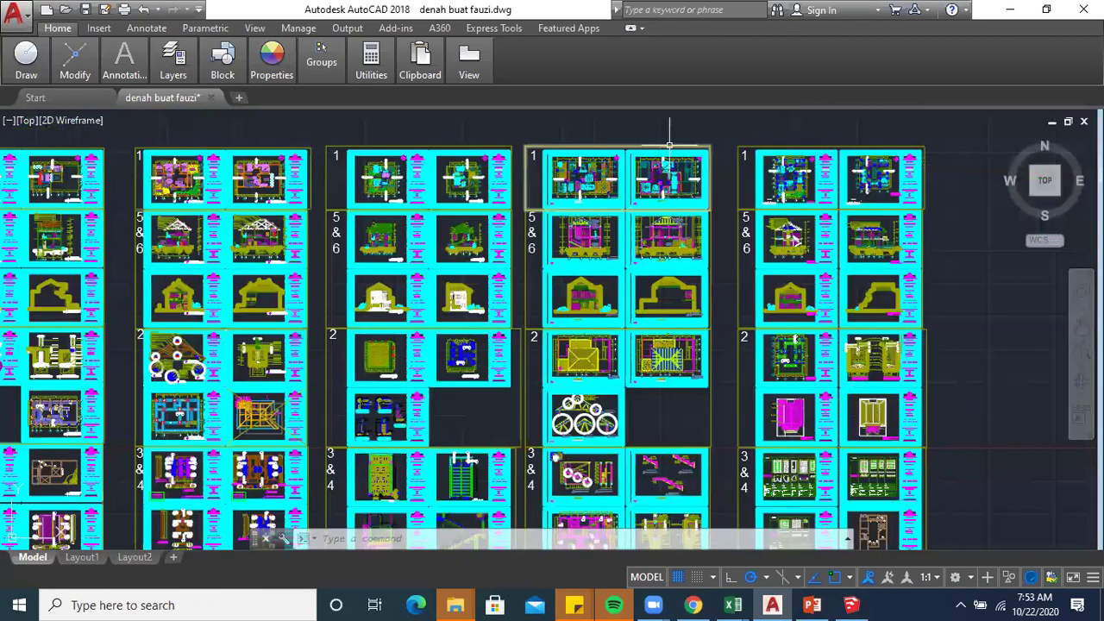
{"action": "scroll", "coordinate": [669, 145], "scroll_direction": "up", "scroll_amount": 10}
{"action": "scroll", "coordinate": [599, 256], "scroll_direction": "down", "scroll_amount": 2}
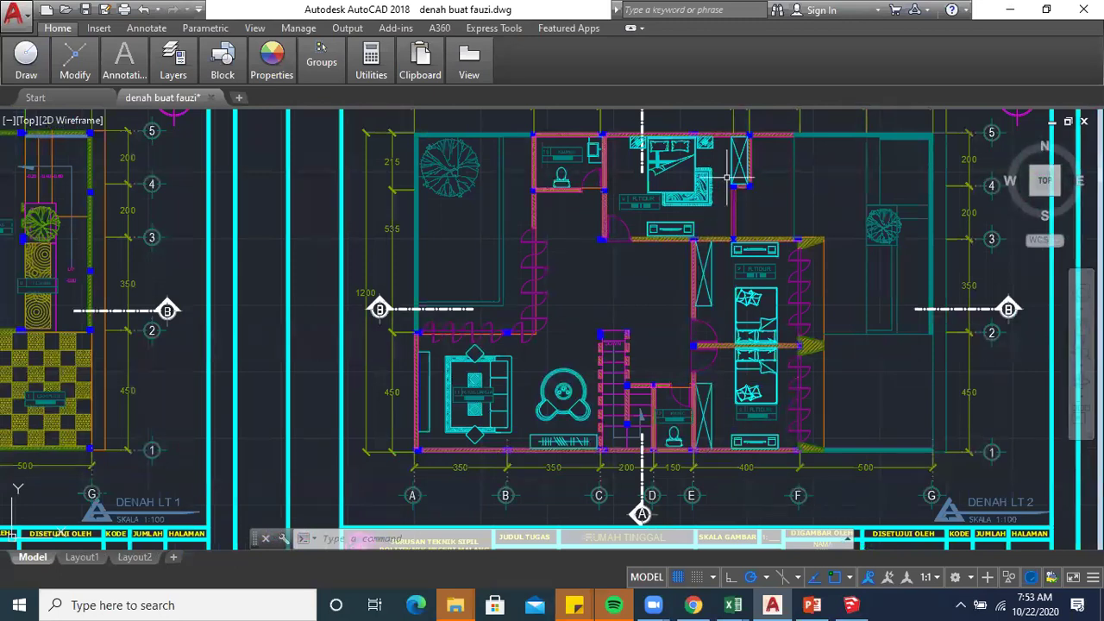
{"action": "scroll", "coordinate": [703, 281], "scroll_direction": "up", "scroll_amount": 2}
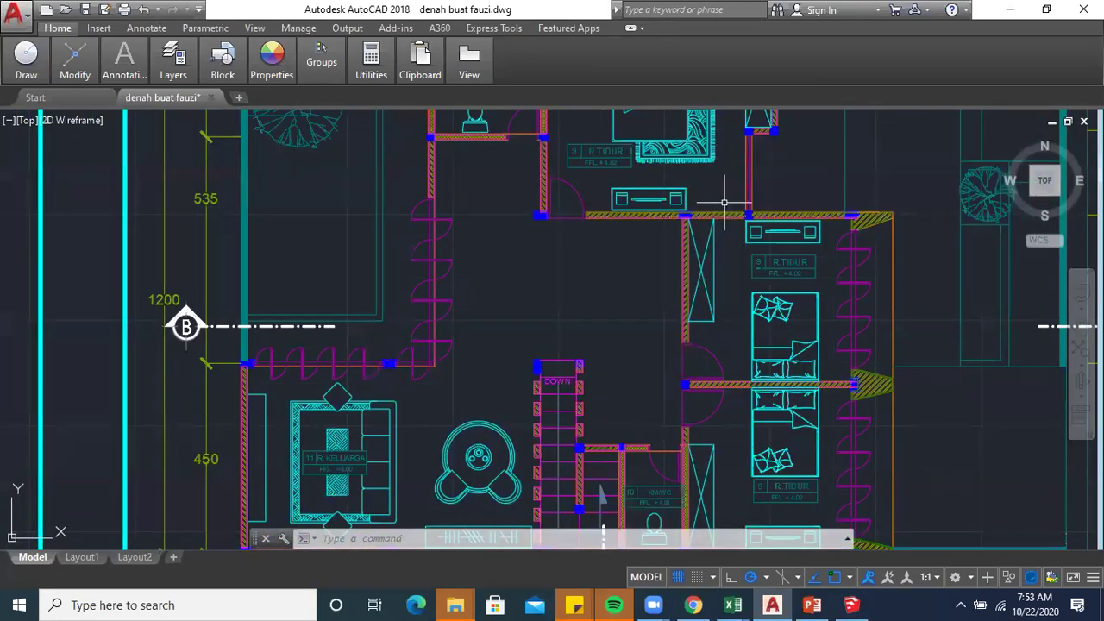
{"action": "scroll", "coordinate": [725, 203], "scroll_direction": "down", "scroll_amount": 8}
{"action": "scroll", "coordinate": [725, 203], "scroll_direction": "up", "scroll_amount": 1}
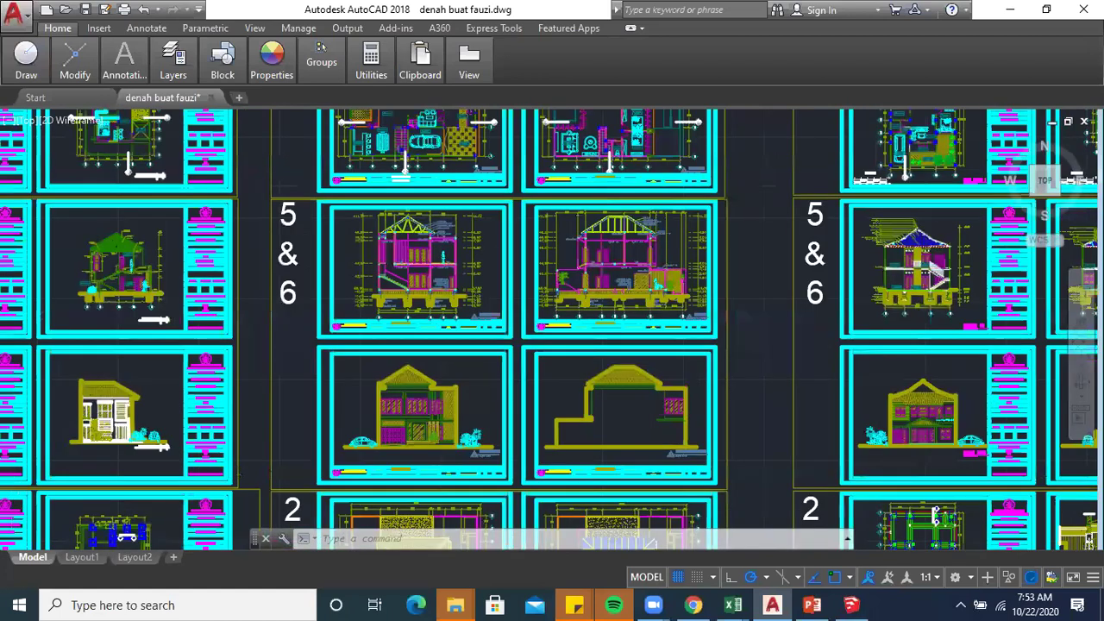
- Find the RENCANA PLAT LT. 1 slab plan in group 7 & 8 of the sheets
{"action": "scroll", "coordinate": [561, 226], "scroll_direction": "down", "scroll_amount": 5}
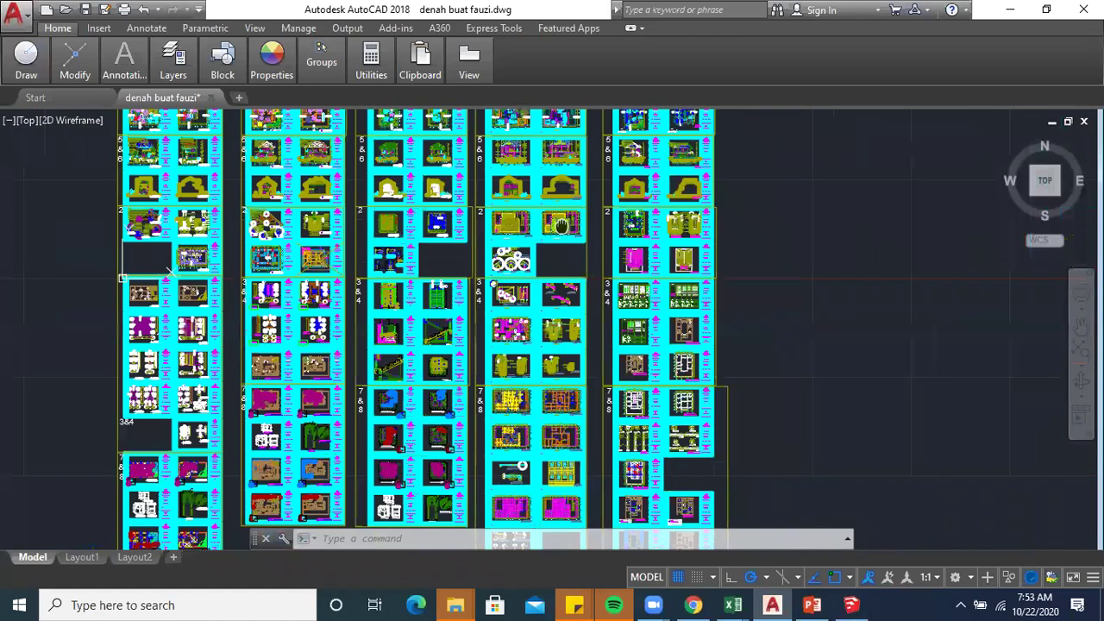
{"action": "scroll", "coordinate": [561, 226], "scroll_direction": "up", "scroll_amount": 5}
{"action": "left_click_drag", "start_coordinate": [370, 320], "coordinate": [481, 315]}
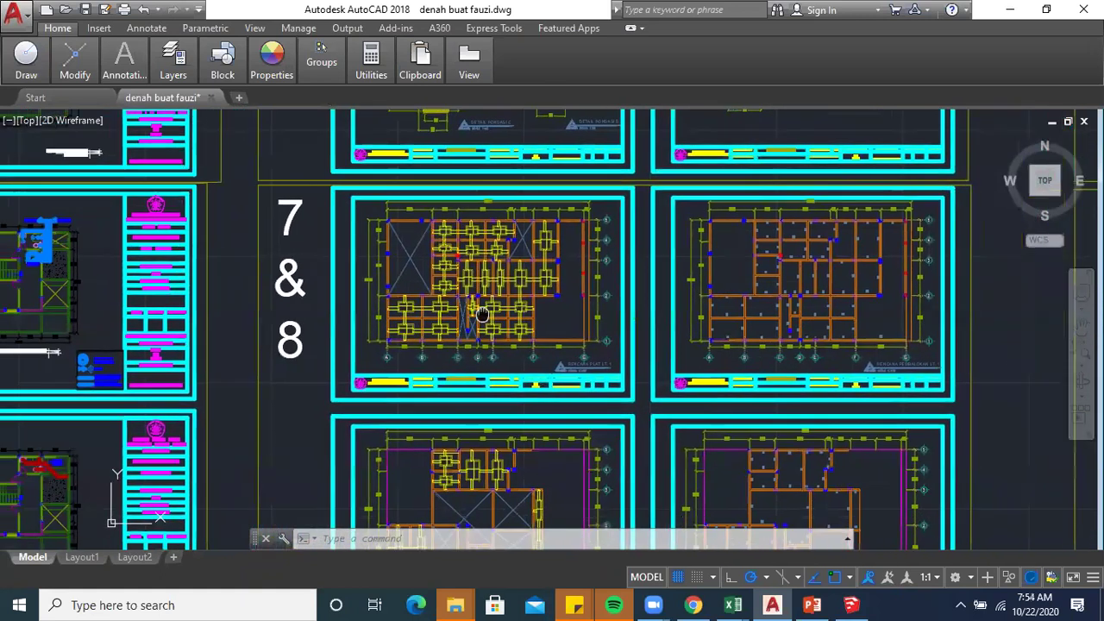
{"action": "scroll", "coordinate": [481, 315], "scroll_direction": "up", "scroll_amount": 2}
{"action": "scroll", "coordinate": [503, 291], "scroll_direction": "up", "scroll_amount": 2}
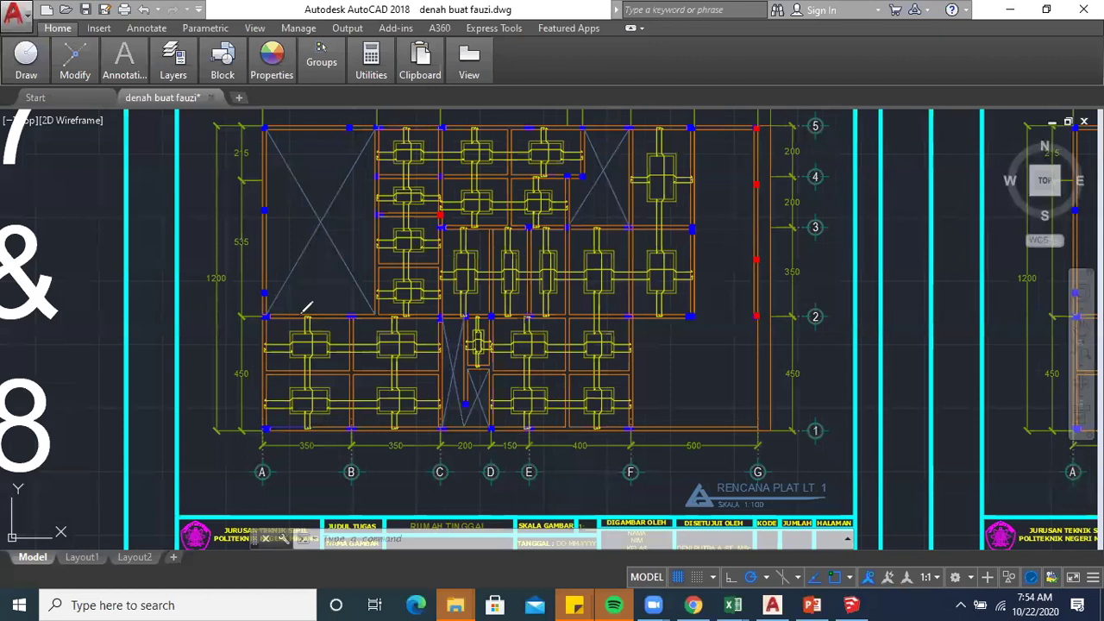
- Annotate the slab area between grids A–C and 1–2 with an outline, circled 350 spans and the area calculation 4,5 × 7
{"action": "mouse_move", "coordinate": [301, 314]}
{"action": "left_mouse_down"}
{"action": "mouse_move", "coordinate": [267, 312]}
{"action": "mouse_move", "coordinate": [259, 421]}
{"action": "mouse_move", "coordinate": [448, 421]}
{"action": "mouse_move", "coordinate": [445, 316]}
{"action": "mouse_move", "coordinate": [361, 304]}
{"action": "mouse_move", "coordinate": [298, 310]}
{"action": "left_mouse_up"}
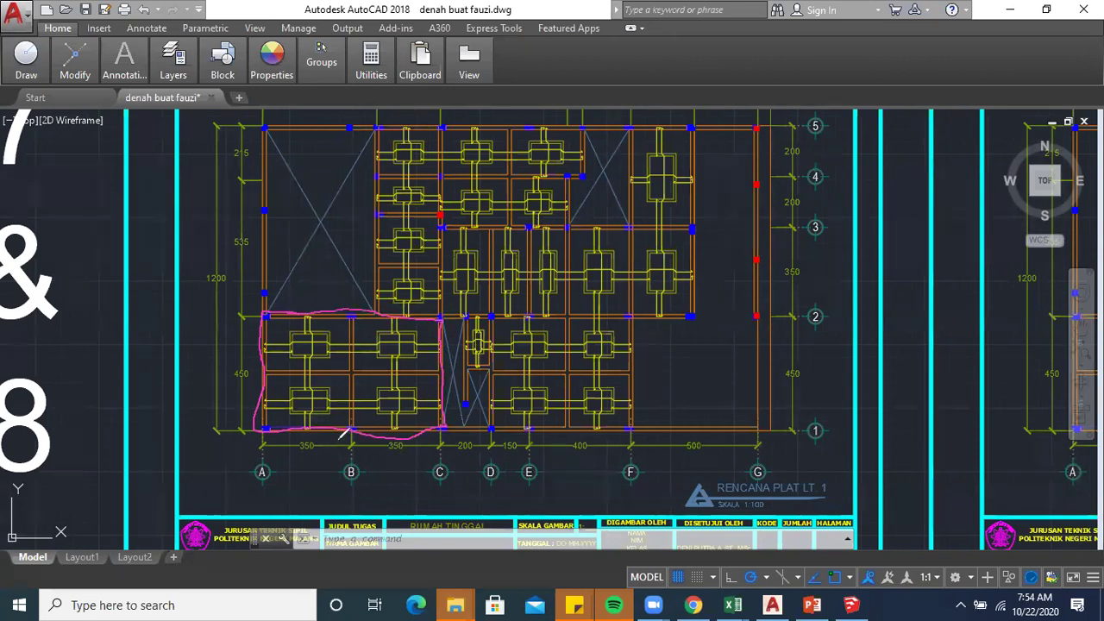
{"action": "left_click_drag", "start_coordinate": [290, 440], "coordinate": [312, 440]}
{"action": "left_click_drag", "start_coordinate": [380, 443], "coordinate": [359, 423]}
{"action": "mouse_move", "coordinate": [267, 354]}
{"action": "left_mouse_down"}
{"action": "mouse_move", "coordinate": [281, 363]}
{"action": "mouse_move", "coordinate": [295, 349]}
{"action": "mouse_move", "coordinate": [295, 365]}
{"action": "mouse_move", "coordinate": [340, 370]}
{"action": "mouse_move", "coordinate": [348, 355]}
{"action": "mouse_move", "coordinate": [371, 369]}
{"action": "mouse_move", "coordinate": [362, 369]}
{"action": "mouse_move", "coordinate": [395, 367]}
{"action": "left_mouse_up"}
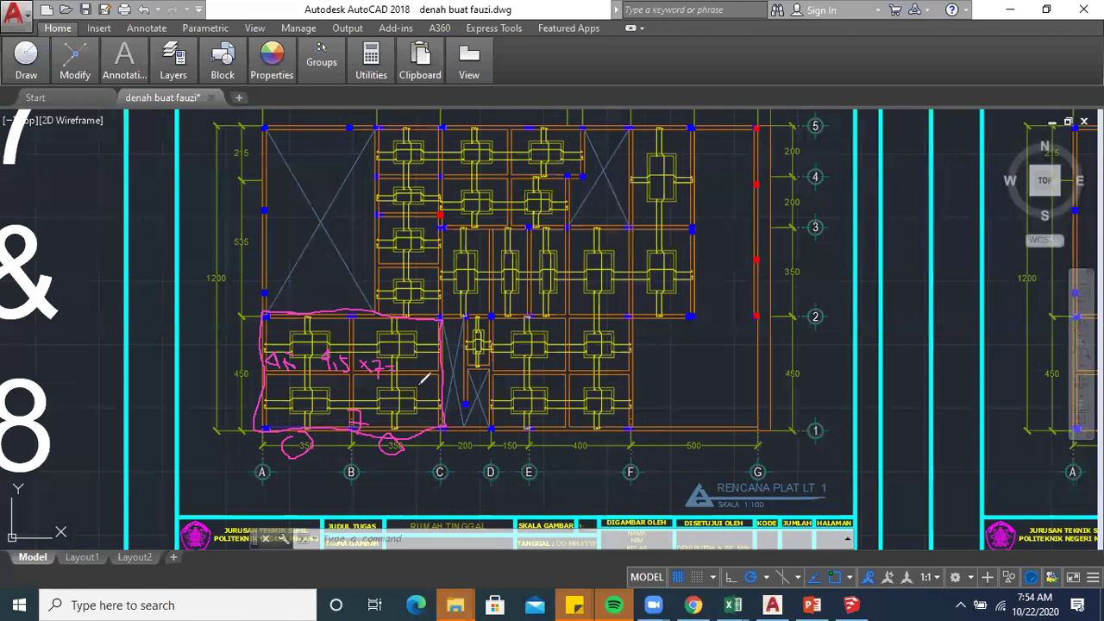
{"action": "left_click_drag", "start_coordinate": [421, 352], "coordinate": [426, 357]}
- Annotate the slab area between grids D–F and 1–2 with an outline, circled 150 and 400 spans and the calculation 5,5 × 4,5
{"action": "left_click_drag", "start_coordinate": [493, 316], "coordinate": [493, 431]}
{"action": "mouse_move", "coordinate": [561, 420]}
{"action": "left_mouse_down"}
{"action": "mouse_move", "coordinate": [638, 417]}
{"action": "mouse_move", "coordinate": [637, 312]}
{"action": "mouse_move", "coordinate": [492, 314]}
{"action": "left_mouse_up"}
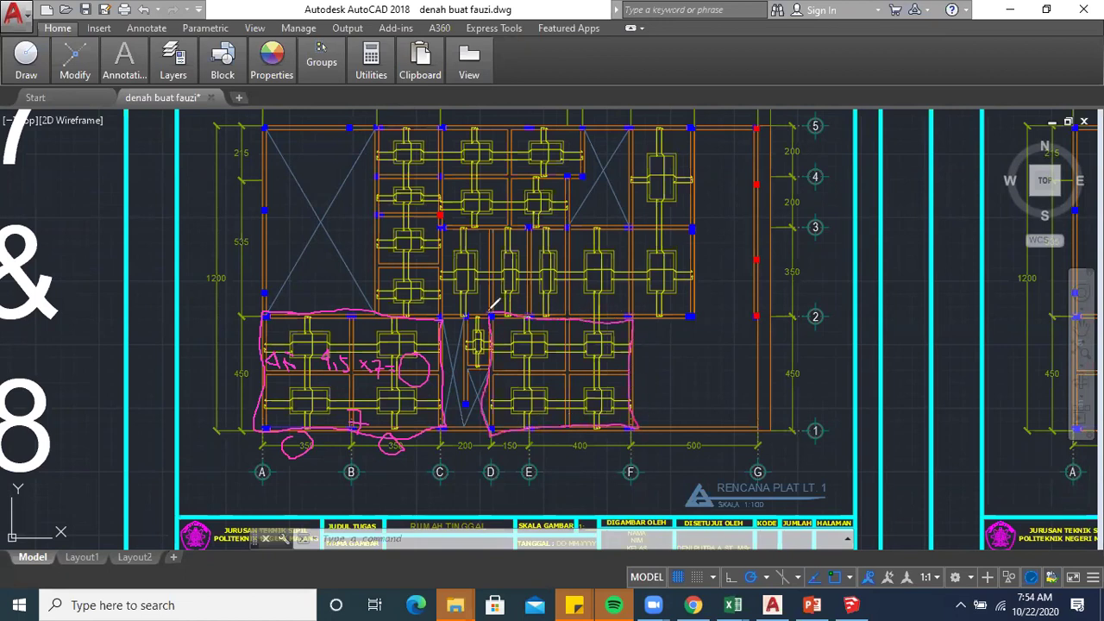
{"action": "mouse_move", "coordinate": [594, 431]}
{"action": "left_mouse_down"}
{"action": "mouse_move", "coordinate": [504, 452]}
{"action": "mouse_move", "coordinate": [523, 442]}
{"action": "mouse_move", "coordinate": [511, 435]}
{"action": "left_mouse_up"}
{"action": "mouse_move", "coordinate": [555, 400]}
{"action": "left_mouse_down"}
{"action": "mouse_move", "coordinate": [548, 412]}
{"action": "mouse_move", "coordinate": [559, 402]}
{"action": "mouse_move", "coordinate": [570, 415]}
{"action": "left_mouse_up"}
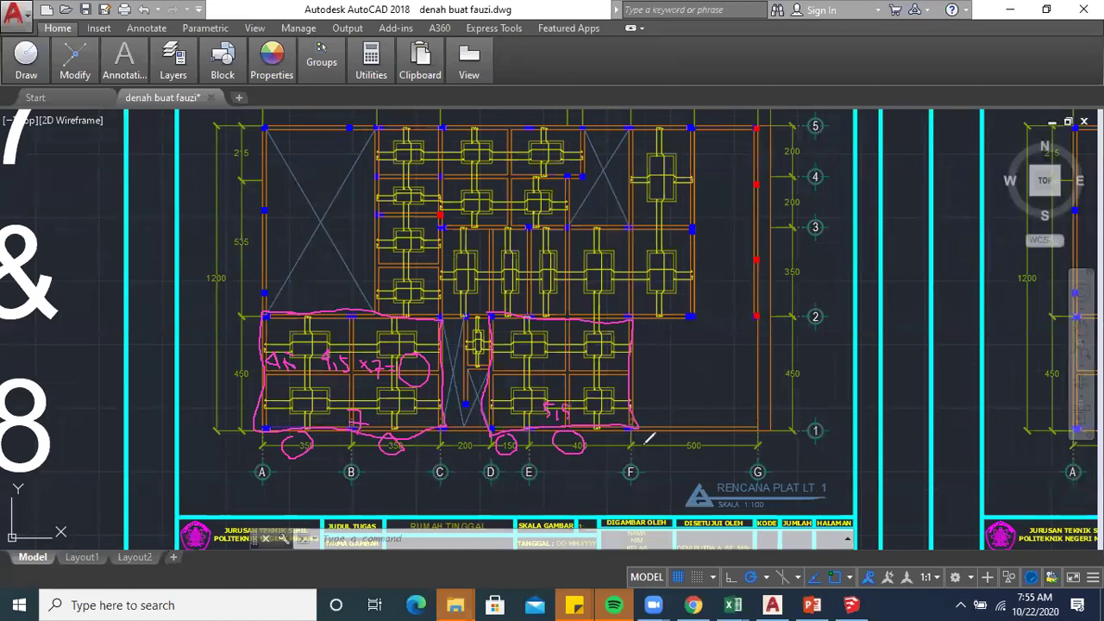
{"action": "mouse_move", "coordinate": [640, 353]}
{"action": "left_mouse_down"}
{"action": "mouse_move", "coordinate": [634, 367]}
{"action": "mouse_move", "coordinate": [652, 376]}
{"action": "mouse_move", "coordinate": [664, 357]}
{"action": "left_mouse_up"}
{"action": "mouse_move", "coordinate": [528, 345]}
{"action": "left_mouse_down"}
{"action": "mouse_move", "coordinate": [521, 364]}
{"action": "mouse_move", "coordinate": [545, 346]}
{"action": "mouse_move", "coordinate": [544, 368]}
{"action": "mouse_move", "coordinate": [553, 352]}
{"action": "mouse_move", "coordinate": [555, 368]}
{"action": "left_mouse_up"}
{"action": "mouse_move", "coordinate": [557, 356]}
{"action": "left_mouse_down"}
{"action": "mouse_move", "coordinate": [569, 369]}
{"action": "mouse_move", "coordinate": [589, 357]}
{"action": "mouse_move", "coordinate": [583, 366]}
{"action": "left_mouse_up"}
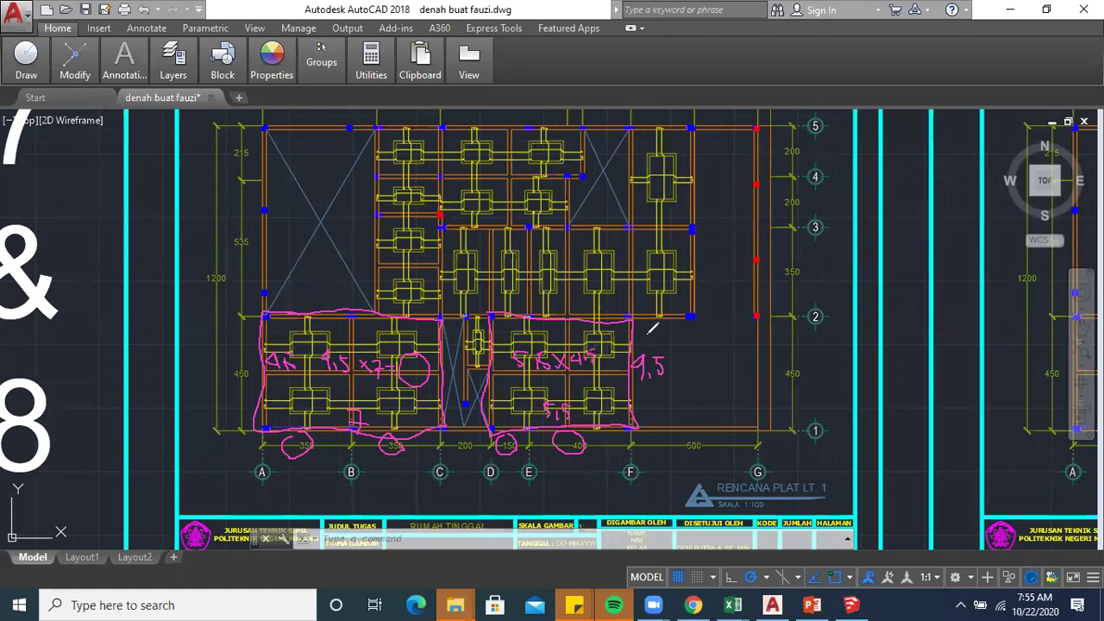
- Outline the slab zones between grids 2 and 5 as separate areas, leaving out the crossed void panels
{"action": "mouse_move", "coordinate": [691, 227]}
{"action": "left_mouse_down"}
{"action": "mouse_move", "coordinate": [473, 217]}
{"action": "mouse_move", "coordinate": [390, 228]}
{"action": "mouse_move", "coordinate": [369, 280]}
{"action": "mouse_move", "coordinate": [443, 314]}
{"action": "mouse_move", "coordinate": [695, 299]}
{"action": "mouse_move", "coordinate": [681, 223]}
{"action": "left_mouse_up"}
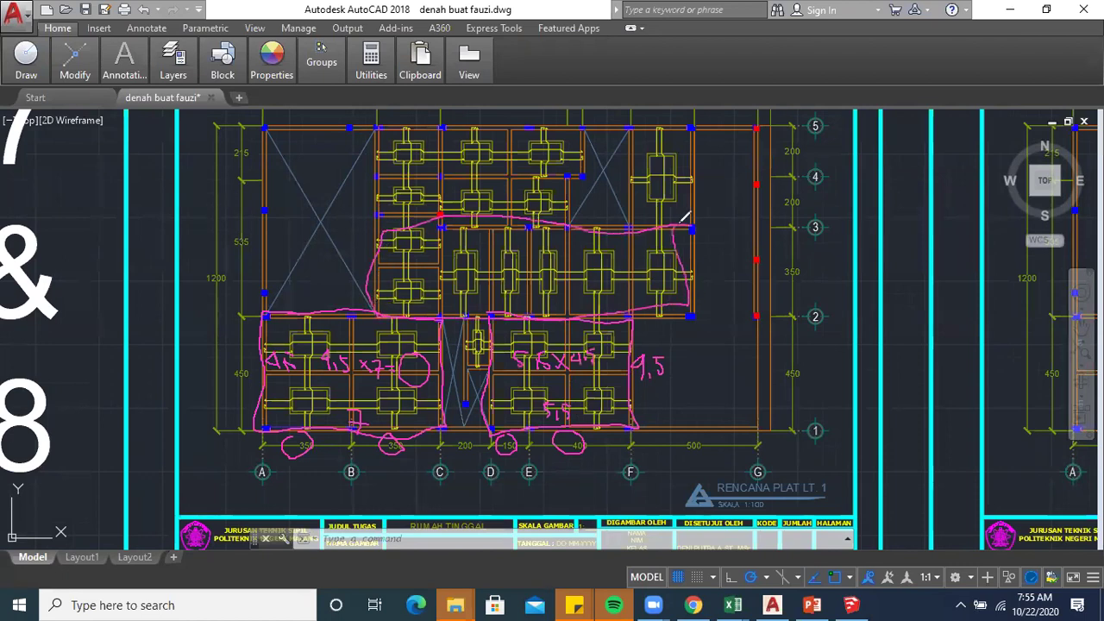
{"action": "mouse_move", "coordinate": [633, 127]}
{"action": "left_mouse_down"}
{"action": "mouse_move", "coordinate": [637, 197]}
{"action": "mouse_move", "coordinate": [652, 221]}
{"action": "mouse_move", "coordinate": [697, 198]}
{"action": "mouse_move", "coordinate": [695, 126]}
{"action": "mouse_move", "coordinate": [629, 130]}
{"action": "left_mouse_up"}
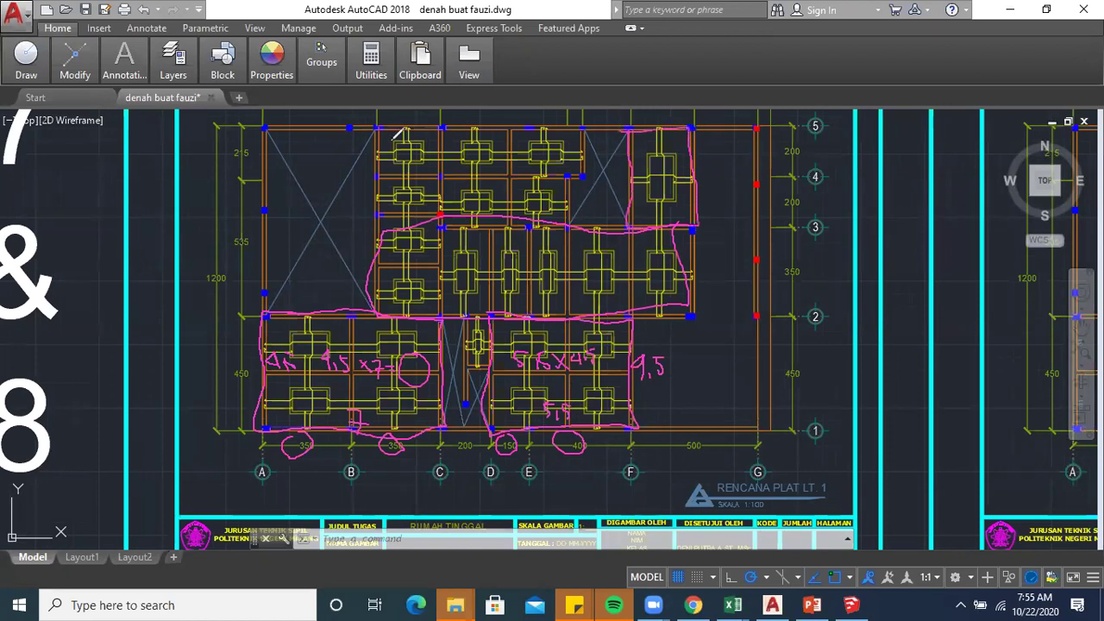
{"action": "mouse_move", "coordinate": [378, 116]}
{"action": "left_mouse_down"}
{"action": "mouse_move", "coordinate": [380, 172]}
{"action": "mouse_move", "coordinate": [592, 164]}
{"action": "mouse_move", "coordinate": [592, 124]}
{"action": "mouse_move", "coordinate": [378, 129]}
{"action": "left_mouse_up"}
{"action": "mouse_move", "coordinate": [380, 171]}
{"action": "left_mouse_down"}
{"action": "mouse_move", "coordinate": [388, 209]}
{"action": "mouse_move", "coordinate": [569, 207]}
{"action": "mouse_move", "coordinate": [571, 183]}
{"action": "left_mouse_up"}
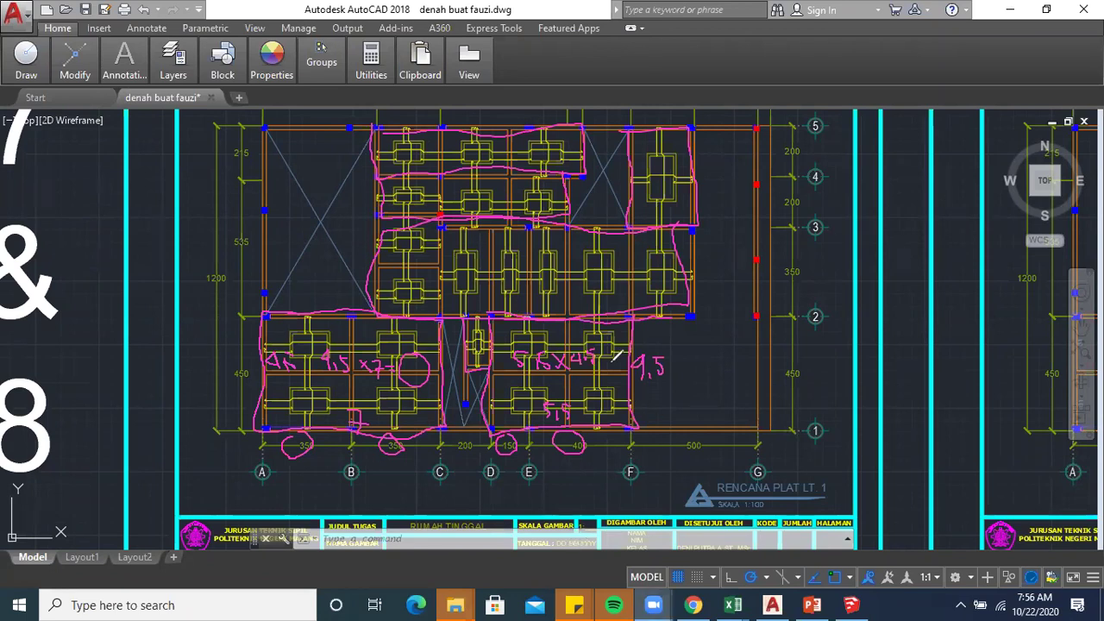
- Sketch a beam section marked 25 by 15 beside the plan, circle its underside and mark the beams inside the slab areas
{"action": "mouse_move", "coordinate": [714, 345]}
{"action": "left_mouse_down"}
{"action": "mouse_move", "coordinate": [749, 403]}
{"action": "mouse_move", "coordinate": [739, 347]}
{"action": "left_mouse_up"}
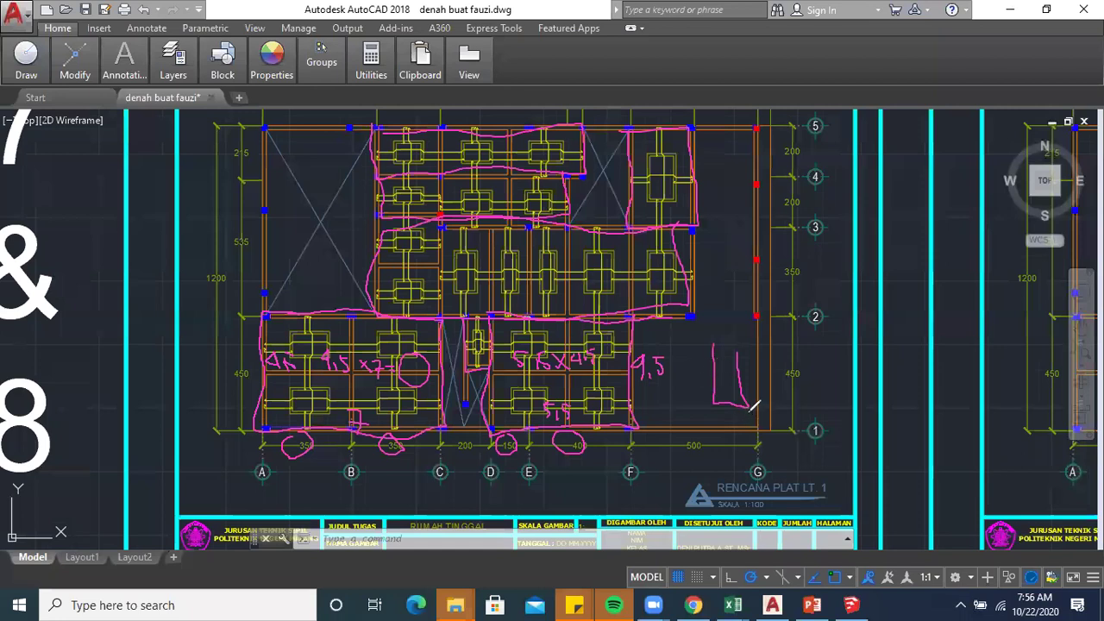
{"action": "left_click_drag", "start_coordinate": [731, 394], "coordinate": [706, 399]}
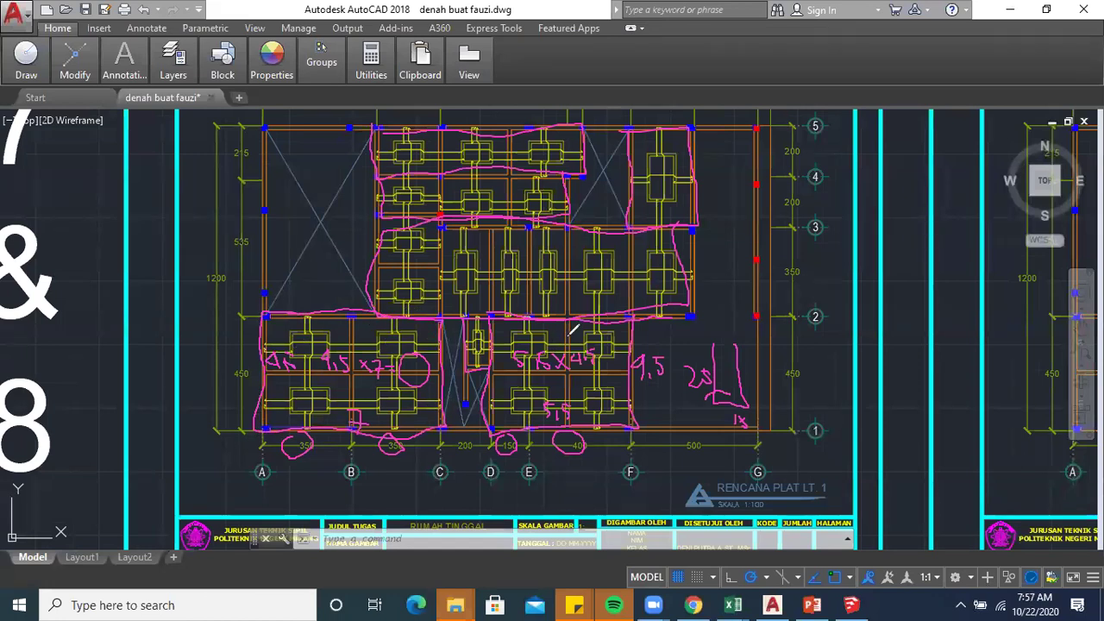
{"action": "left_click_drag", "start_coordinate": [357, 331], "coordinate": [367, 340]}
{"action": "left_click_drag", "start_coordinate": [501, 333], "coordinate": [504, 339]}
{"action": "mouse_move", "coordinate": [731, 390]}
{"action": "left_mouse_down"}
{"action": "mouse_move", "coordinate": [714, 385]}
{"action": "mouse_move", "coordinate": [698, 404]}
{"action": "mouse_move", "coordinate": [761, 416]}
{"action": "left_mouse_up"}
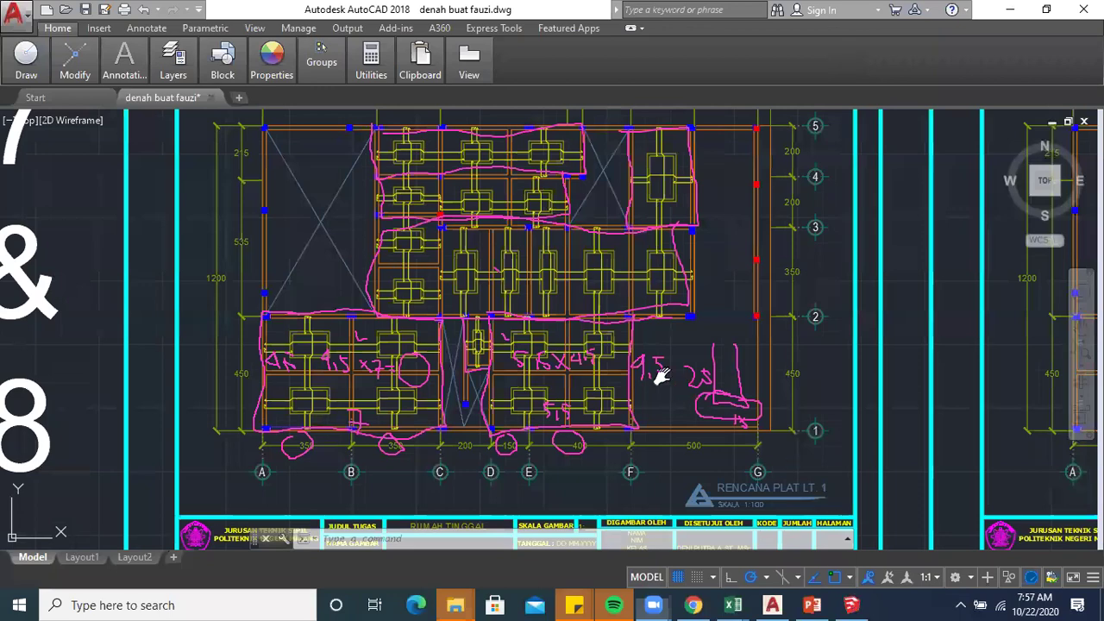
- Switch to the SketchUp formwork model, clear the annotations and show the model from the top
{"action": "key", "text": "alt+Tab"}
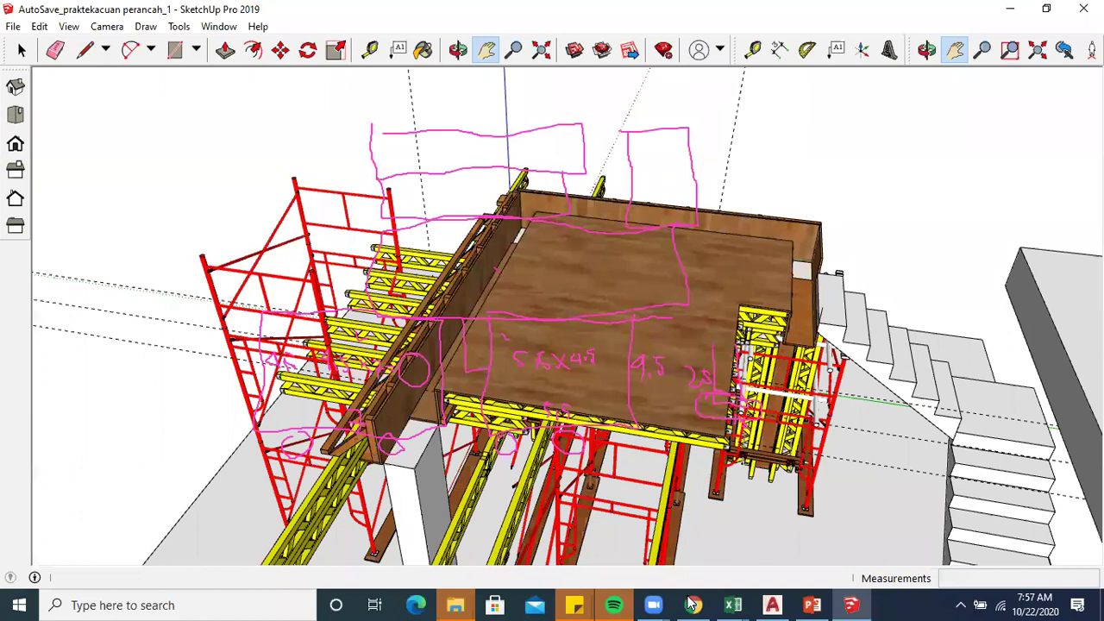
{"action": "left_click", "coordinate": [665, 130]}
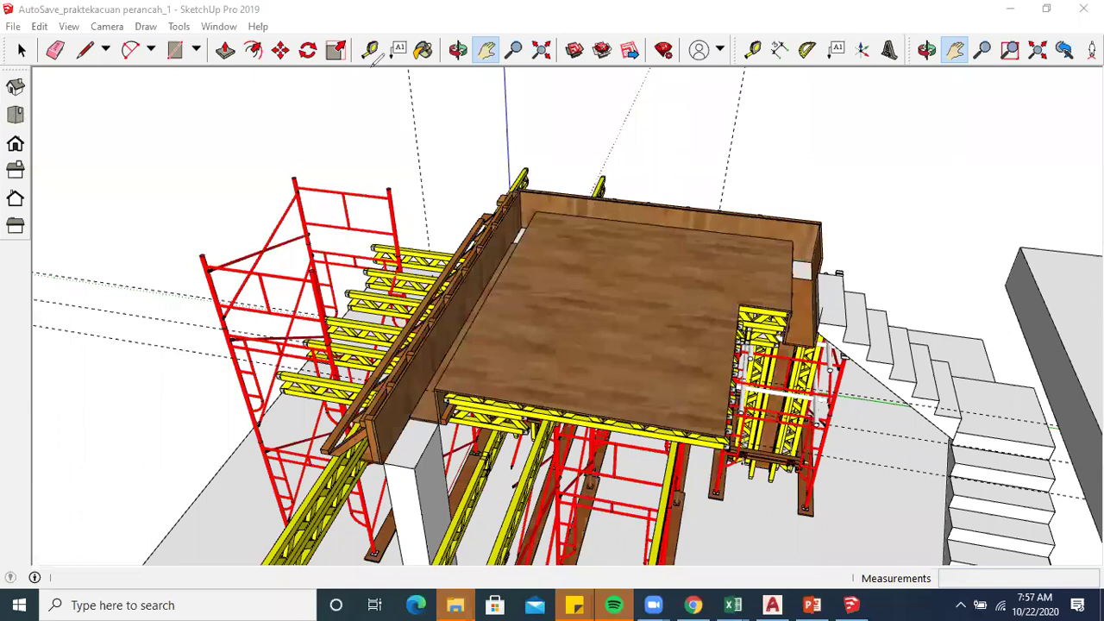
{"action": "left_click", "coordinate": [15, 113]}
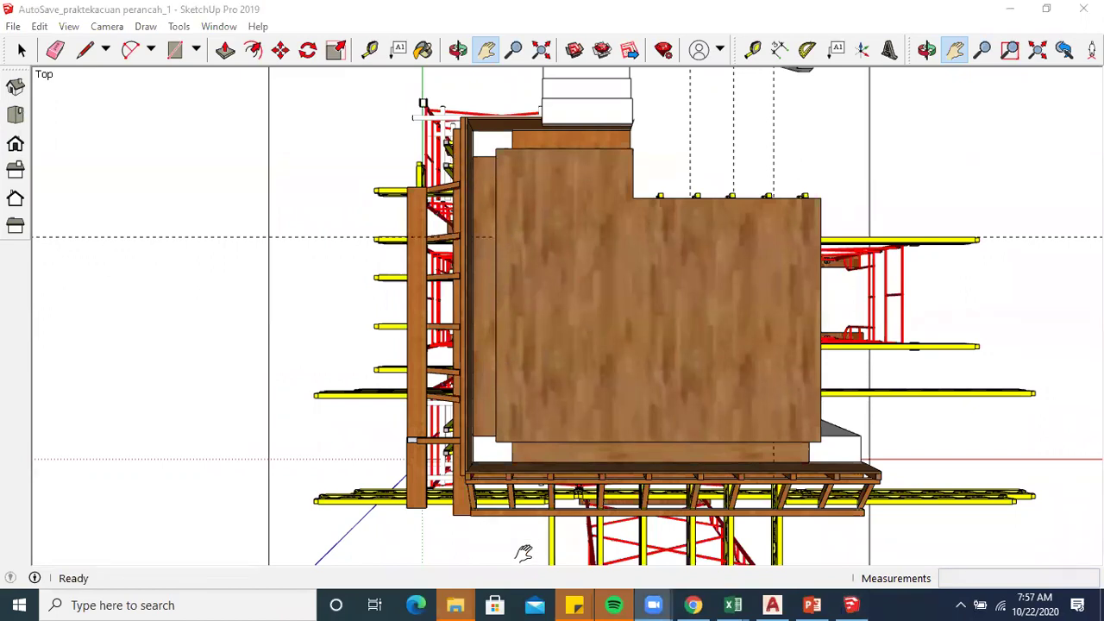
- Outline the slab formwork as two rectangles, label their sides and write 2 × 1 = 2 m² on the smaller one
{"action": "mouse_move", "coordinate": [457, 164]}
{"action": "left_mouse_down"}
{"action": "mouse_move", "coordinate": [473, 470]}
{"action": "mouse_move", "coordinate": [586, 485]}
{"action": "mouse_move", "coordinate": [847, 481]}
{"action": "mouse_move", "coordinate": [818, 185]}
{"action": "mouse_move", "coordinate": [457, 212]}
{"action": "left_mouse_up"}
{"action": "mouse_move", "coordinate": [456, 128]}
{"action": "left_mouse_down"}
{"action": "mouse_move", "coordinate": [618, 112]}
{"action": "mouse_move", "coordinate": [641, 138]}
{"action": "mouse_move", "coordinate": [635, 198]}
{"action": "left_mouse_up"}
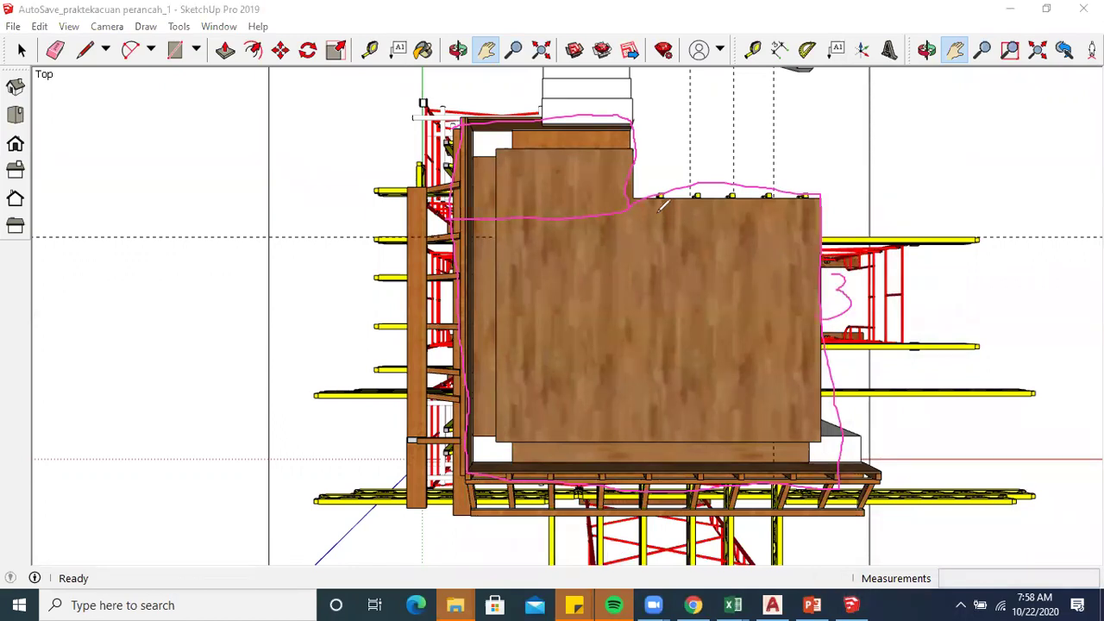
{"action": "left_click_drag", "start_coordinate": [667, 223], "coordinate": [648, 286]}
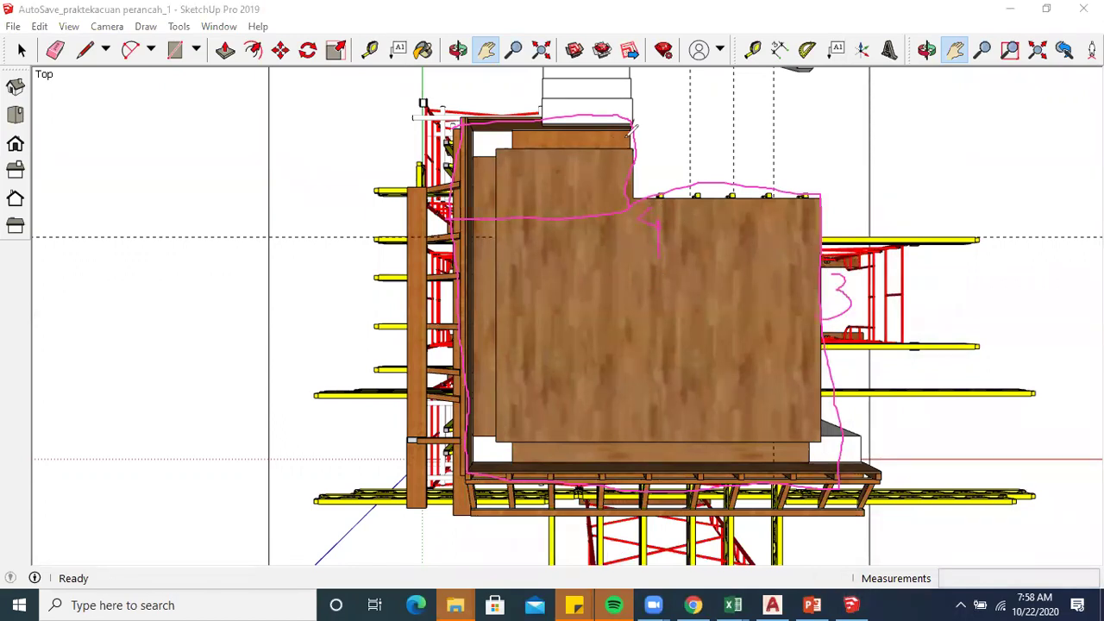
{"action": "left_click_drag", "start_coordinate": [661, 130], "coordinate": [660, 155]}
{"action": "left_click_drag", "start_coordinate": [509, 150], "coordinate": [553, 136]}
{"action": "mouse_move", "coordinate": [507, 181]}
{"action": "left_mouse_down"}
{"action": "mouse_move", "coordinate": [547, 186]}
{"action": "mouse_move", "coordinate": [581, 168]}
{"action": "mouse_move", "coordinate": [596, 188]}
{"action": "mouse_move", "coordinate": [618, 178]}
{"action": "mouse_move", "coordinate": [616, 161]}
{"action": "mouse_move", "coordinate": [626, 166]}
{"action": "left_mouse_up"}
- Write 4 × 3 = 12 m² on the larger slab rectangle and note the circled total of 14 m² beside the model
{"action": "mouse_move", "coordinate": [655, 216]}
{"action": "left_mouse_down"}
{"action": "mouse_move", "coordinate": [474, 284]}
{"action": "mouse_move", "coordinate": [819, 276]}
{"action": "mouse_move", "coordinate": [747, 366]}
{"action": "mouse_move", "coordinate": [792, 447]}
{"action": "left_mouse_up"}
{"action": "mouse_move", "coordinate": [569, 345]}
{"action": "left_mouse_down"}
{"action": "mouse_move", "coordinate": [577, 376]}
{"action": "mouse_move", "coordinate": [608, 348]}
{"action": "mouse_move", "coordinate": [618, 372]}
{"action": "mouse_move", "coordinate": [660, 353]}
{"action": "left_mouse_up"}
{"action": "mouse_move", "coordinate": [697, 327]}
{"action": "left_mouse_down"}
{"action": "mouse_move", "coordinate": [715, 333]}
{"action": "mouse_move", "coordinate": [735, 312]}
{"action": "left_mouse_up"}
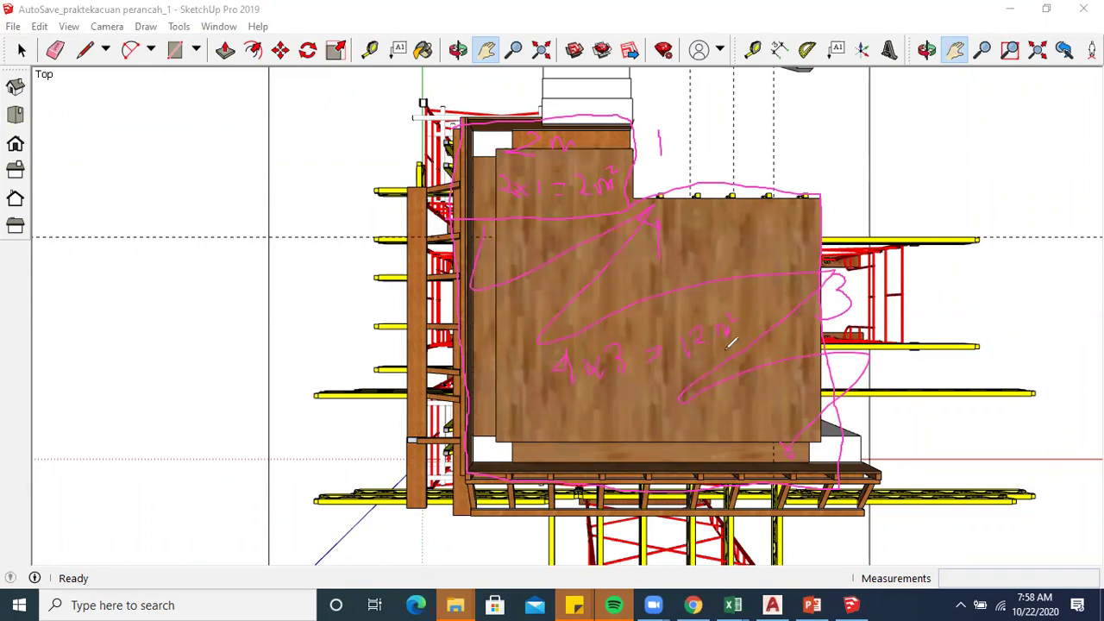
{"action": "mouse_move", "coordinate": [617, 149]}
{"action": "left_mouse_down"}
{"action": "mouse_move", "coordinate": [568, 168]}
{"action": "mouse_move", "coordinate": [636, 192]}
{"action": "mouse_move", "coordinate": [602, 154]}
{"action": "left_mouse_up"}
{"action": "mouse_move", "coordinate": [725, 301]}
{"action": "left_mouse_down"}
{"action": "mouse_move", "coordinate": [722, 288]}
{"action": "mouse_move", "coordinate": [693, 367]}
{"action": "mouse_move", "coordinate": [722, 301]}
{"action": "left_mouse_up"}
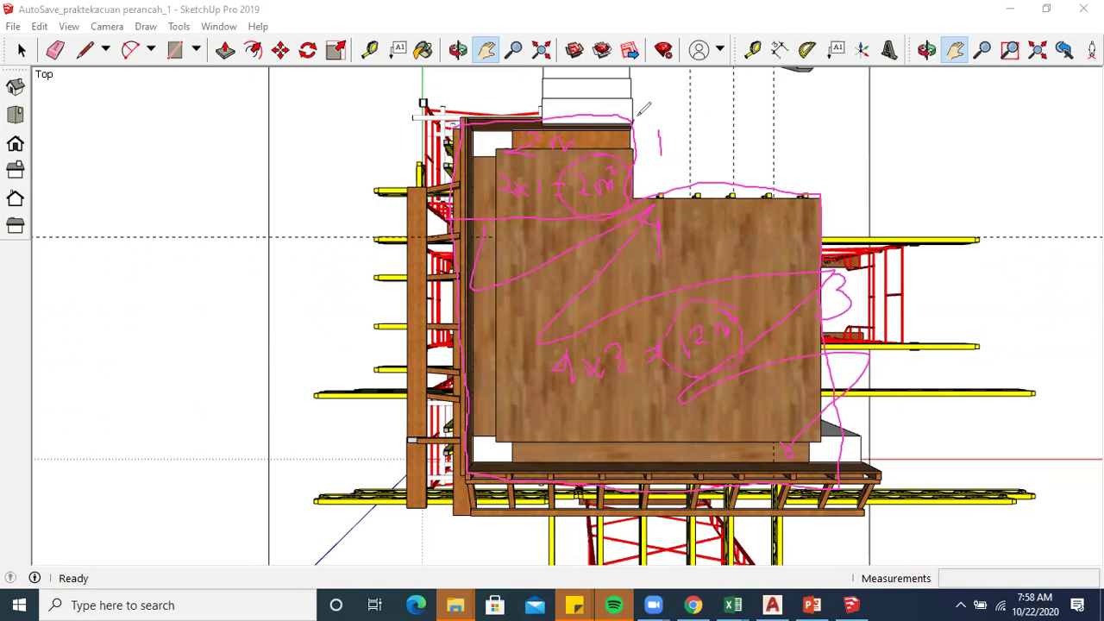
{"action": "left_click_drag", "start_coordinate": [922, 97], "coordinate": [925, 140]}
{"action": "mouse_move", "coordinate": [937, 100]}
{"action": "left_mouse_down"}
{"action": "mouse_move", "coordinate": [933, 119]}
{"action": "mouse_move", "coordinate": [951, 114]}
{"action": "mouse_move", "coordinate": [958, 145]}
{"action": "mouse_move", "coordinate": [1006, 97]}
{"action": "mouse_move", "coordinate": [1027, 110]}
{"action": "mouse_move", "coordinate": [900, 106]}
{"action": "mouse_move", "coordinate": [1049, 84]}
{"action": "mouse_move", "coordinate": [956, 76]}
{"action": "left_mouse_up"}
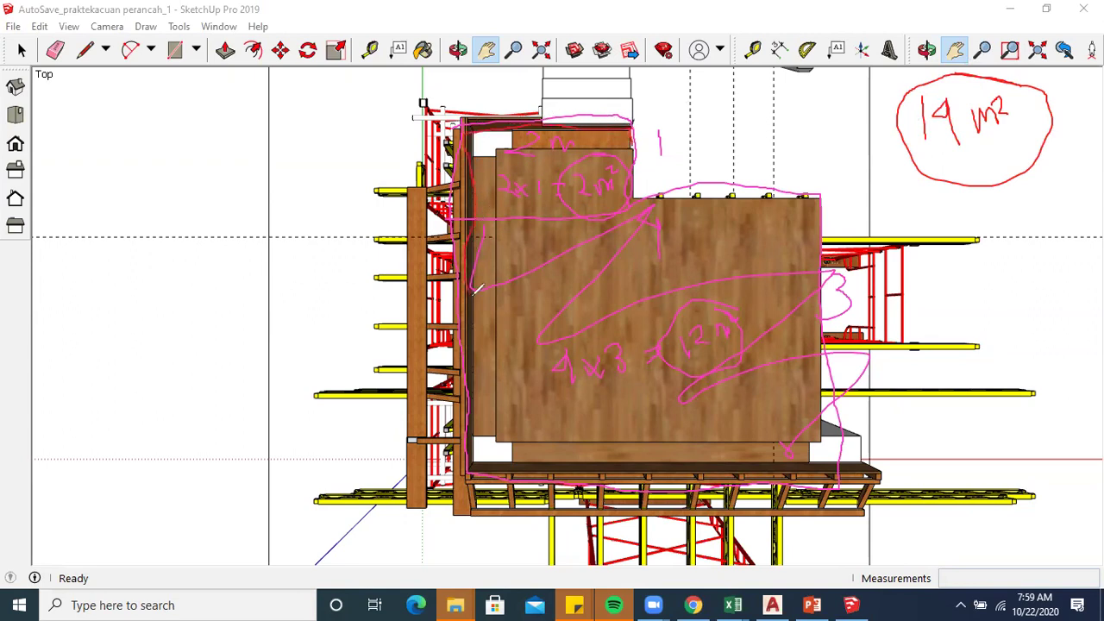
- Trace the beam strip along the slab edges and sketch the beam cross-section with its width of 15
{"action": "mouse_move", "coordinate": [470, 376]}
{"action": "left_mouse_down"}
{"action": "mouse_move", "coordinate": [469, 449]}
{"action": "mouse_move", "coordinate": [527, 463]}
{"action": "mouse_move", "coordinate": [762, 469]}
{"action": "mouse_move", "coordinate": [779, 439]}
{"action": "mouse_move", "coordinate": [637, 443]}
{"action": "mouse_move", "coordinate": [510, 426]}
{"action": "mouse_move", "coordinate": [496, 386]}
{"action": "mouse_move", "coordinate": [506, 145]}
{"action": "mouse_move", "coordinate": [640, 153]}
{"action": "left_mouse_up"}
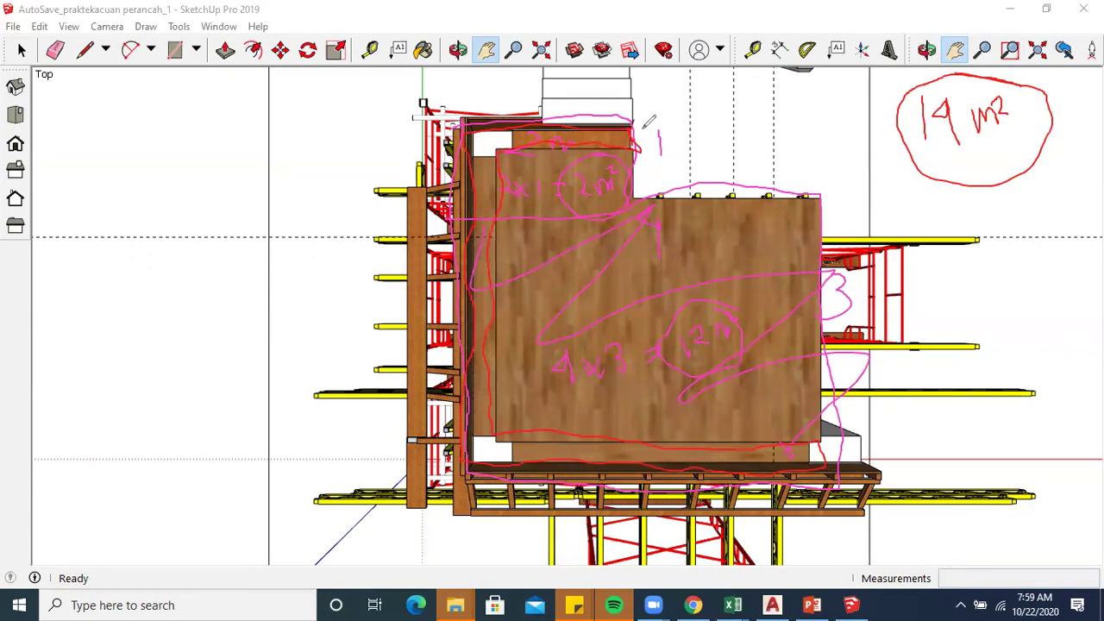
{"action": "mouse_move", "coordinate": [204, 148]}
{"action": "left_mouse_down"}
{"action": "mouse_move", "coordinate": [194, 238]}
{"action": "mouse_move", "coordinate": [247, 187]}
{"action": "mouse_move", "coordinate": [248, 150]}
{"action": "mouse_move", "coordinate": [193, 152]}
{"action": "left_mouse_up"}
{"action": "mouse_move", "coordinate": [205, 255]}
{"action": "left_mouse_down"}
{"action": "mouse_move", "coordinate": [205, 270]}
{"action": "mouse_move", "coordinate": [226, 273]}
{"action": "mouse_move", "coordinate": [234, 228]}
{"action": "mouse_move", "coordinate": [223, 226]}
{"action": "mouse_move", "coordinate": [224, 244]}
{"action": "mouse_move", "coordinate": [236, 219]}
{"action": "left_mouse_up"}
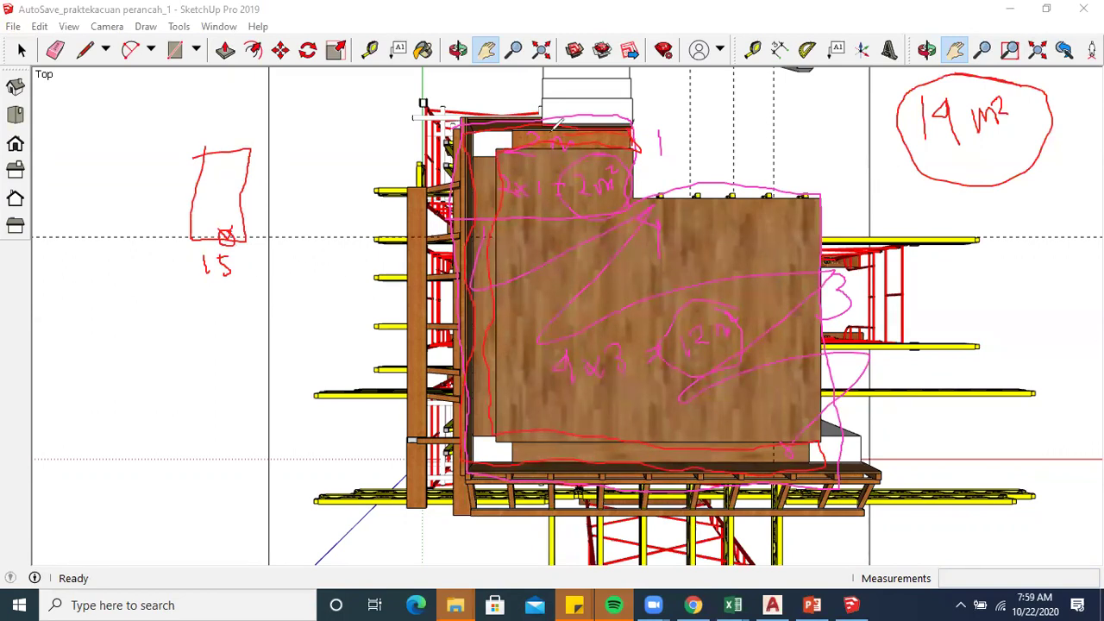
- Trace the edge beams and add their lengths 2, 4 and 4 in a column for a total of 10 m
{"action": "left_click_drag", "start_coordinate": [374, 136], "coordinate": [399, 161]}
{"action": "left_click_drag", "start_coordinate": [377, 171], "coordinate": [387, 226]}
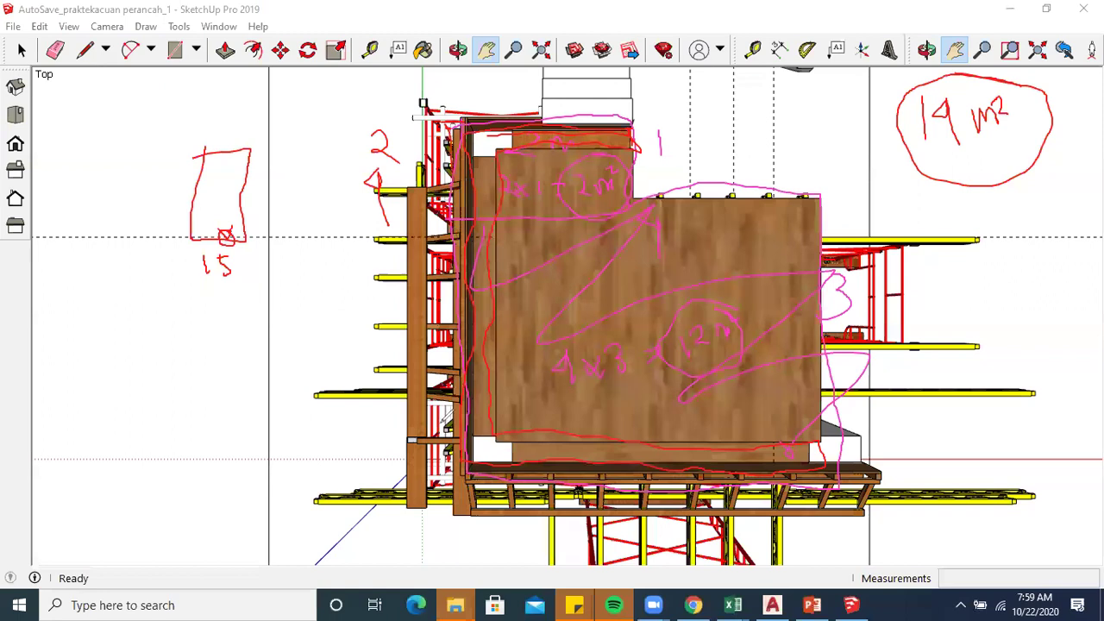
{"action": "left_click_drag", "start_coordinate": [416, 270], "coordinate": [440, 465]}
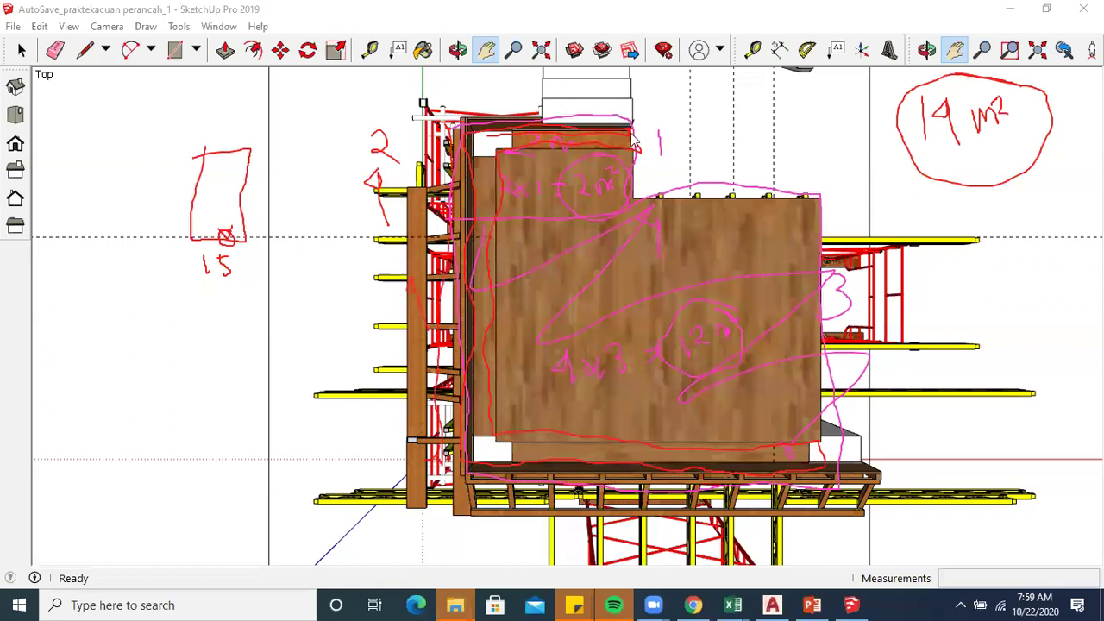
{"action": "mouse_move", "coordinate": [471, 480]}
{"action": "left_mouse_down"}
{"action": "mouse_move", "coordinate": [847, 487]}
{"action": "mouse_move", "coordinate": [842, 503]}
{"action": "left_mouse_up"}
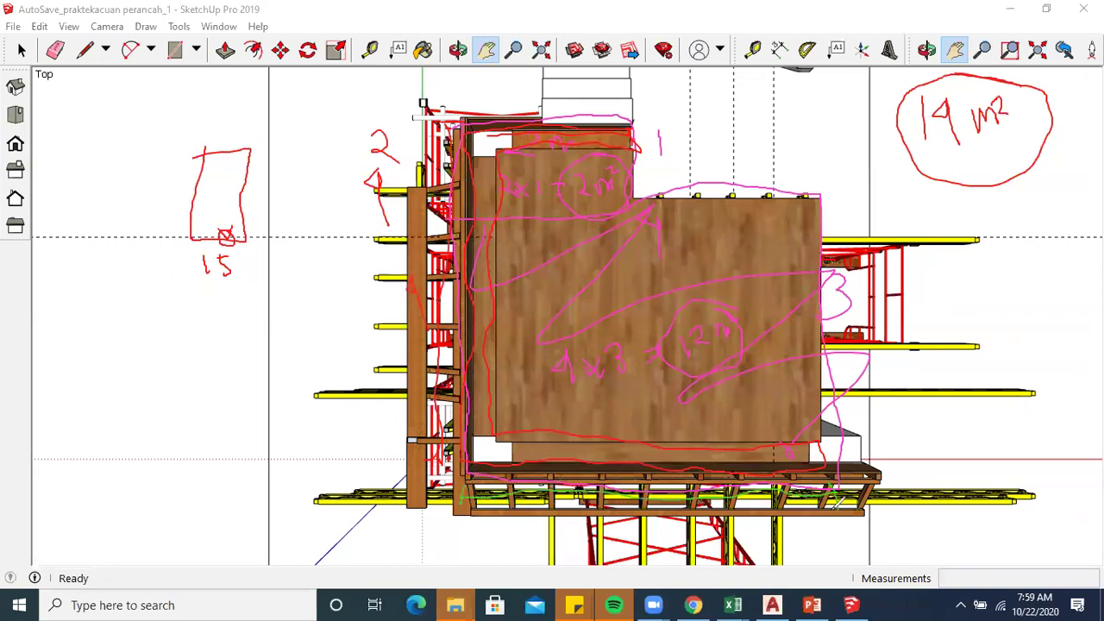
{"action": "mouse_move", "coordinate": [681, 508]}
{"action": "left_mouse_down"}
{"action": "mouse_move", "coordinate": [661, 523]}
{"action": "mouse_move", "coordinate": [687, 532]}
{"action": "mouse_move", "coordinate": [682, 543]}
{"action": "left_mouse_up"}
{"action": "mouse_move", "coordinate": [364, 216]}
{"action": "left_mouse_down"}
{"action": "mouse_move", "coordinate": [366, 290]}
{"action": "mouse_move", "coordinate": [420, 299]}
{"action": "left_mouse_up"}
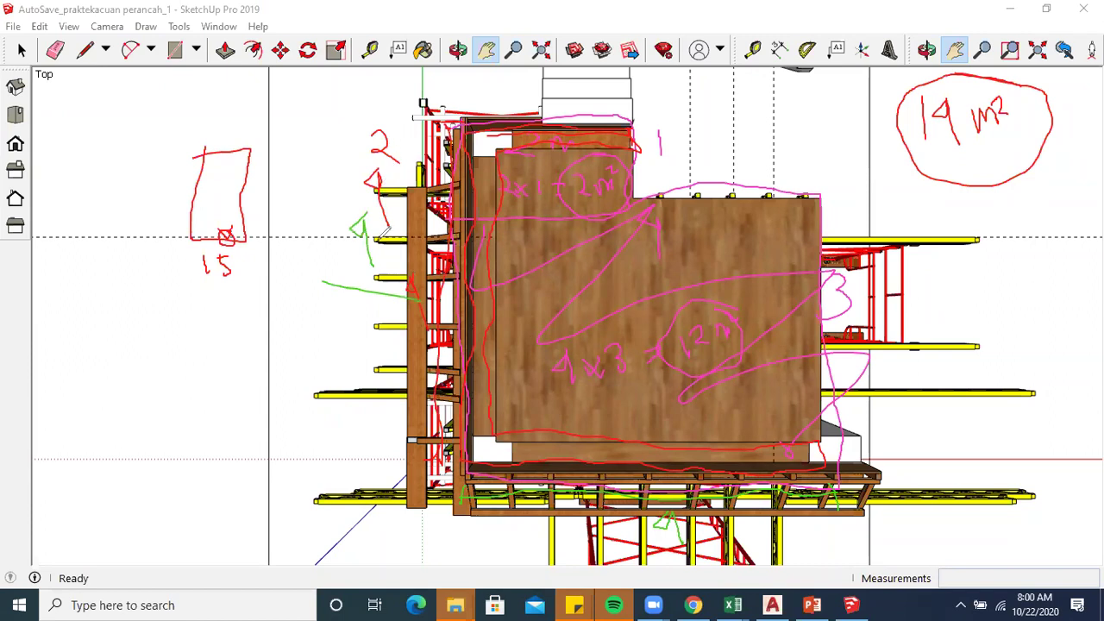
{"action": "left_click_drag", "start_coordinate": [331, 308], "coordinate": [327, 339]}
{"action": "left_click_drag", "start_coordinate": [361, 315], "coordinate": [347, 333]}
{"action": "left_click_drag", "start_coordinate": [375, 338], "coordinate": [401, 317]}
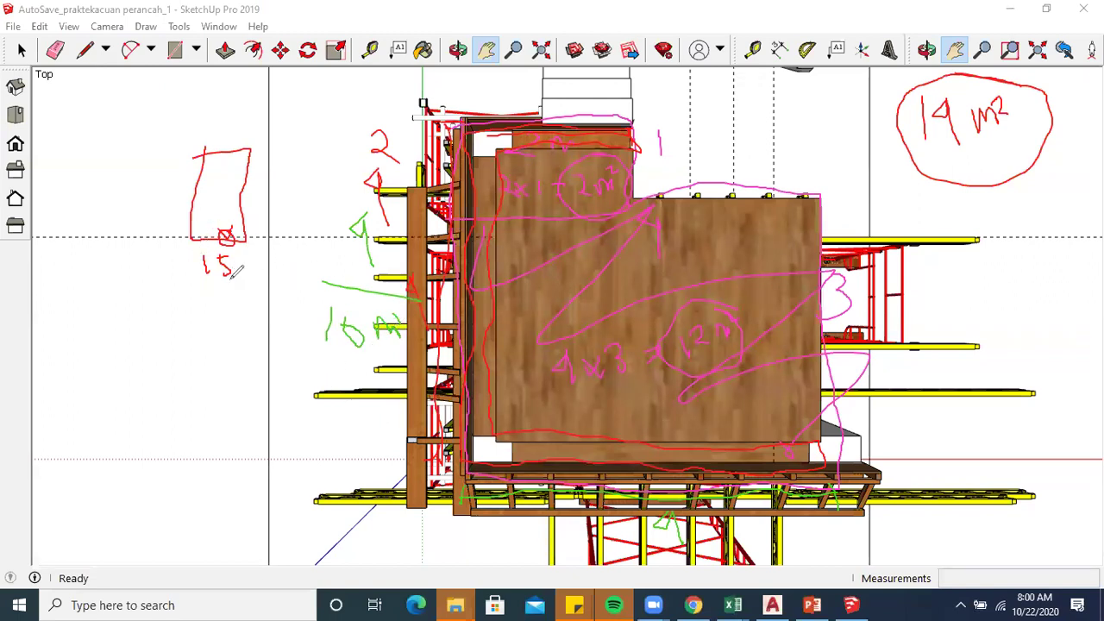
- Write the beam underside area calculation 0,15 × 10 = 1,5 m² beside the total beam length
{"action": "mouse_move", "coordinate": [129, 331]}
{"action": "left_mouse_down"}
{"action": "mouse_move", "coordinate": [144, 317]}
{"action": "mouse_move", "coordinate": [152, 367]}
{"action": "left_mouse_up"}
{"action": "mouse_move", "coordinate": [168, 320]}
{"action": "left_mouse_down"}
{"action": "mouse_move", "coordinate": [170, 339]}
{"action": "mouse_move", "coordinate": [197, 317]}
{"action": "mouse_move", "coordinate": [210, 342]}
{"action": "mouse_move", "coordinate": [229, 341]}
{"action": "left_mouse_up"}
{"action": "left_click_drag", "start_coordinate": [241, 322], "coordinate": [243, 341]}
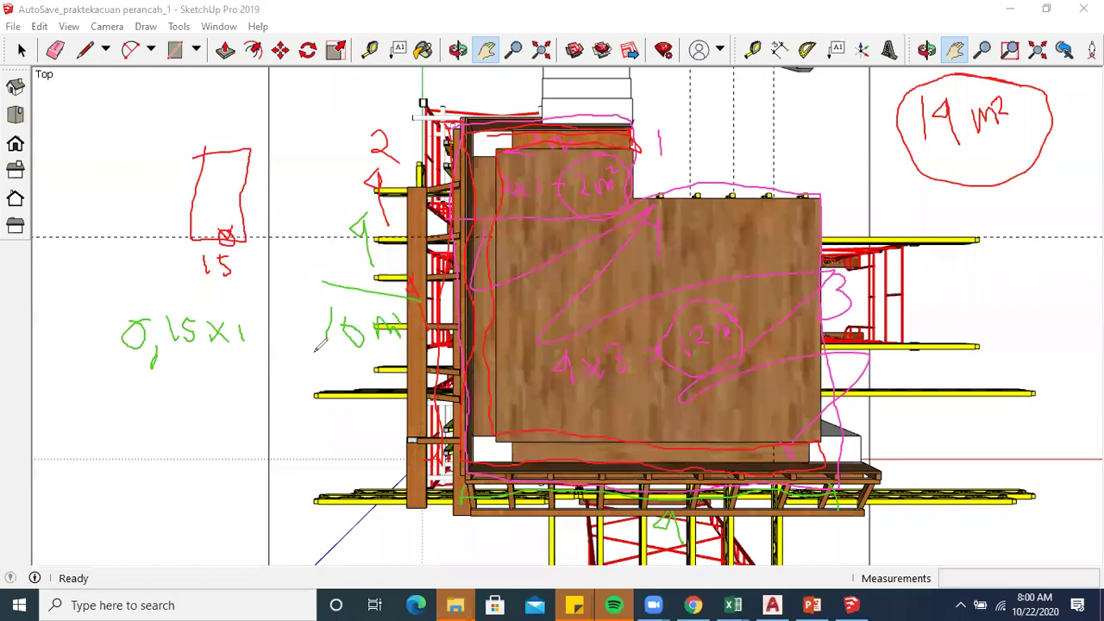
{"action": "left_click_drag", "start_coordinate": [259, 323], "coordinate": [258, 322]}
{"action": "left_click_drag", "start_coordinate": [272, 344], "coordinate": [282, 344]}
{"action": "left_click_drag", "start_coordinate": [299, 341], "coordinate": [298, 369]}
{"action": "mouse_move", "coordinate": [324, 349]}
{"action": "left_mouse_down"}
{"action": "mouse_move", "coordinate": [312, 371]}
{"action": "mouse_move", "coordinate": [376, 357]}
{"action": "left_mouse_up"}
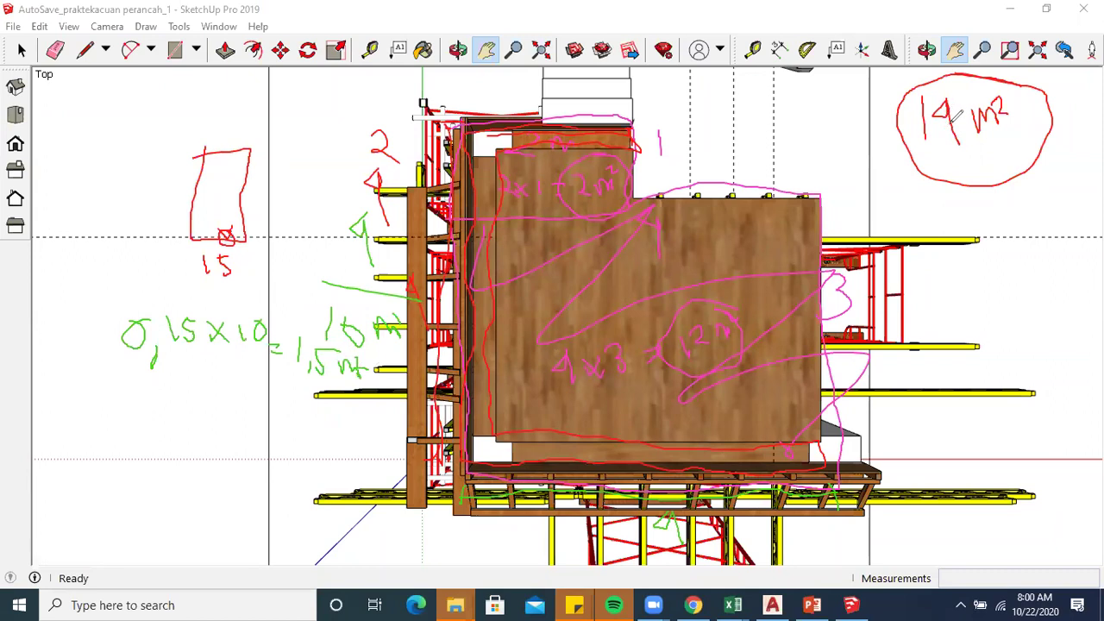
- Subtract 1,5 m² from the 14 m² slab area and write 12,5 m² as the net slab formwork area
{"action": "left_click_drag", "start_coordinate": [950, 148], "coordinate": [970, 176]}
{"action": "left_click_drag", "start_coordinate": [996, 177], "coordinate": [1011, 164]}
{"action": "left_click_drag", "start_coordinate": [1018, 154], "coordinate": [1027, 157]}
{"action": "left_click_drag", "start_coordinate": [918, 201], "coordinate": [998, 196]}
{"action": "left_click_drag", "start_coordinate": [1019, 192], "coordinate": [1044, 186]}
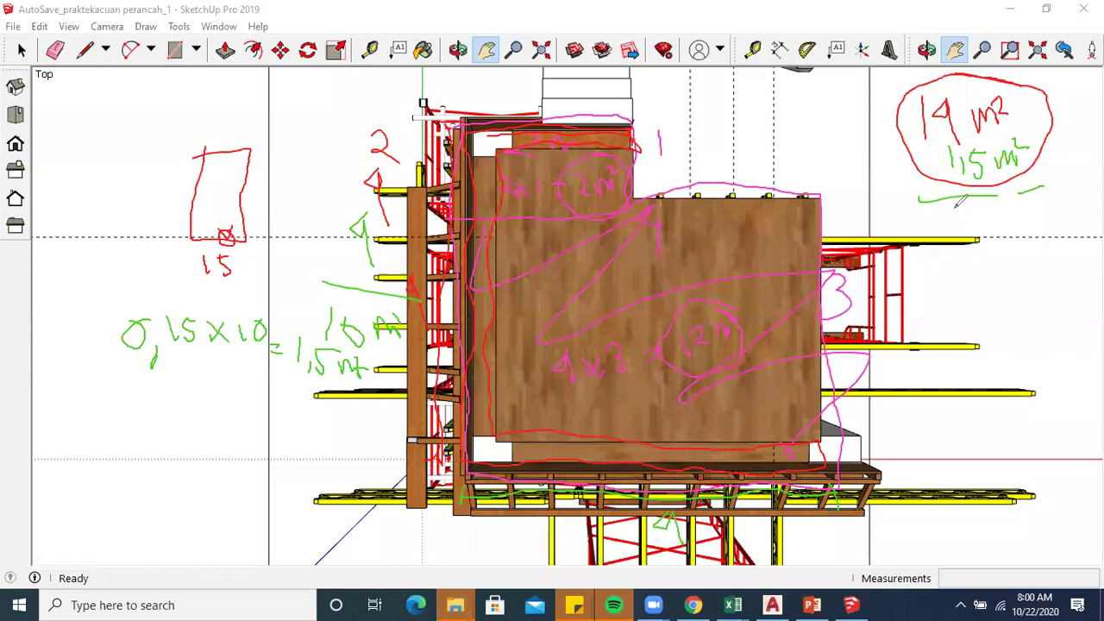
{"action": "left_click_drag", "start_coordinate": [956, 209], "coordinate": [959, 223]}
{"action": "mouse_move", "coordinate": [968, 212]}
{"action": "left_mouse_down"}
{"action": "mouse_move", "coordinate": [991, 227]}
{"action": "mouse_move", "coordinate": [1024, 203]}
{"action": "mouse_move", "coordinate": [1054, 218]}
{"action": "mouse_move", "coordinate": [1059, 200]}
{"action": "left_mouse_up"}
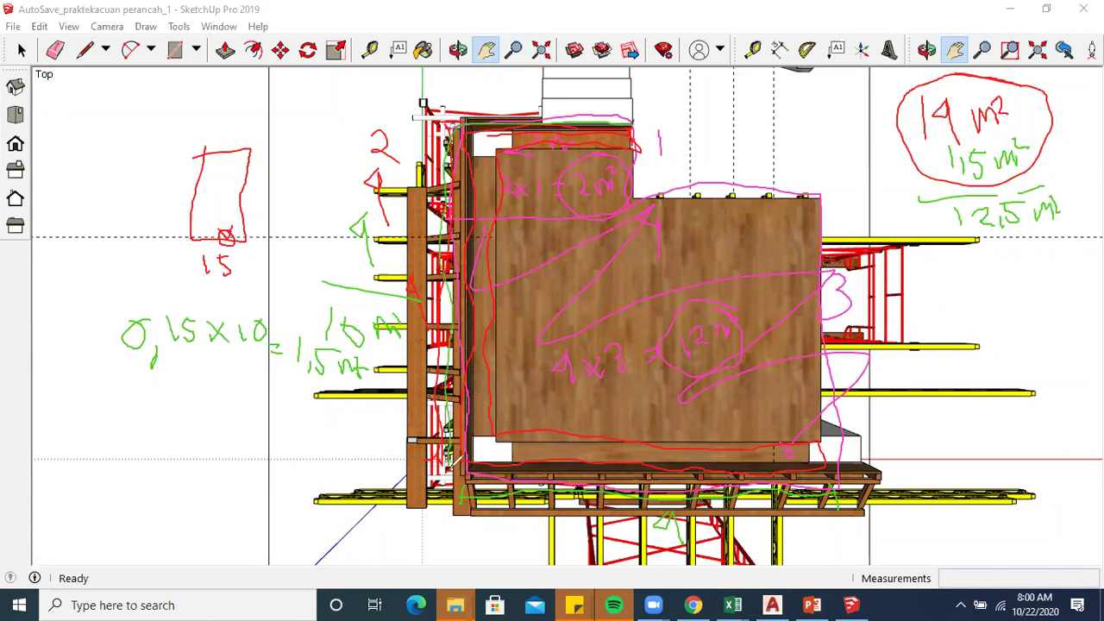
- Trace the outer beam outline and the net slab outline for comparison, and clear all annotations from the model view
{"action": "mouse_move", "coordinate": [862, 470]}
{"action": "left_mouse_down"}
{"action": "mouse_move", "coordinate": [809, 276]}
{"action": "mouse_move", "coordinate": [808, 235]}
{"action": "left_mouse_up"}
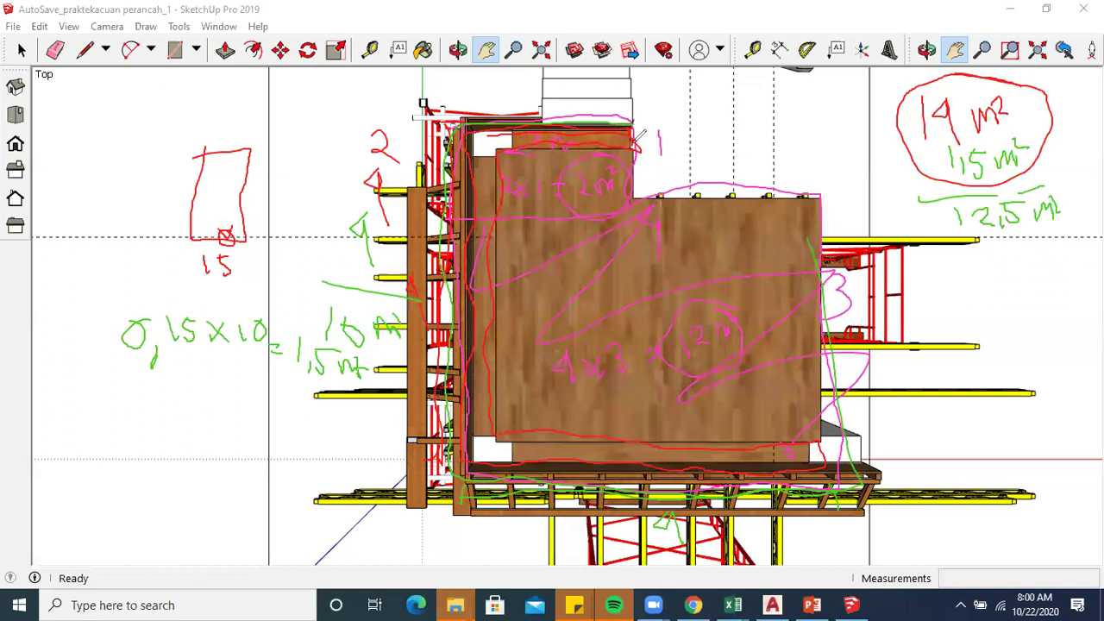
{"action": "mouse_move", "coordinate": [497, 140]}
{"action": "left_mouse_down"}
{"action": "mouse_move", "coordinate": [491, 235]}
{"action": "mouse_move", "coordinate": [512, 371]}
{"action": "mouse_move", "coordinate": [504, 442]}
{"action": "mouse_move", "coordinate": [845, 445]}
{"action": "left_mouse_up"}
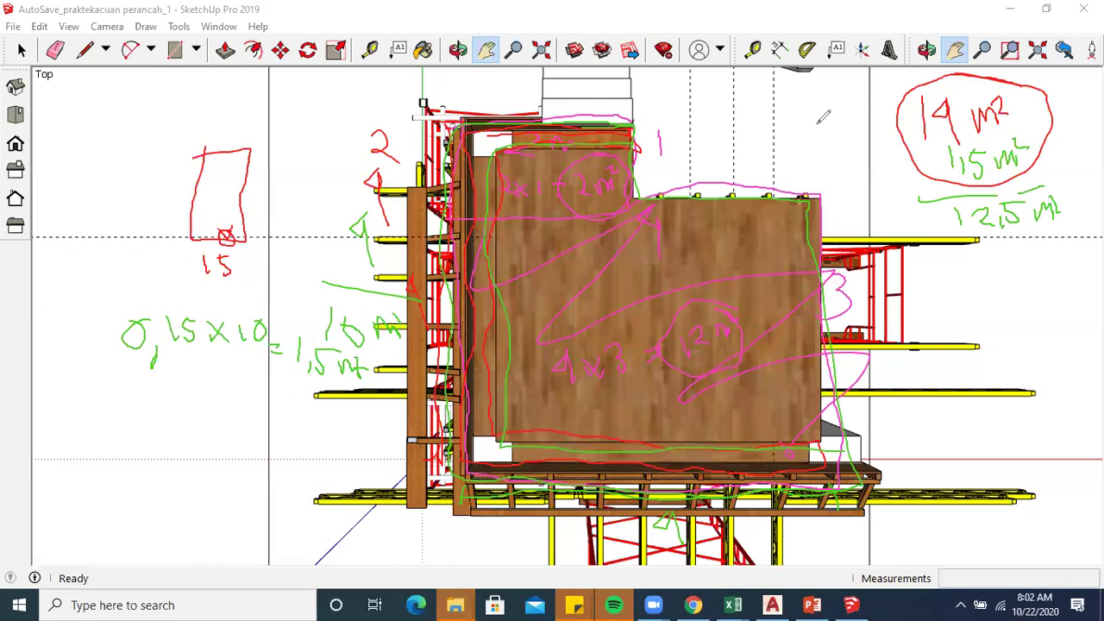
{"action": "key", "text": "e"}
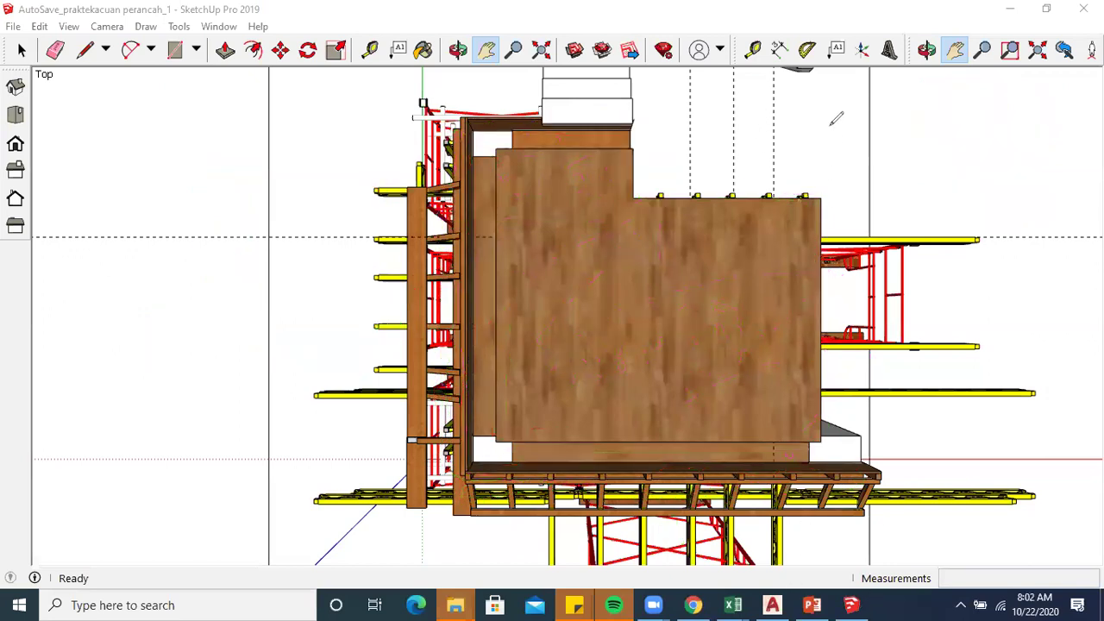
- Switch to the AutoCAD slab plan and examine the crossed void panels between grids C and D
{"action": "left_click", "coordinate": [777, 604]}
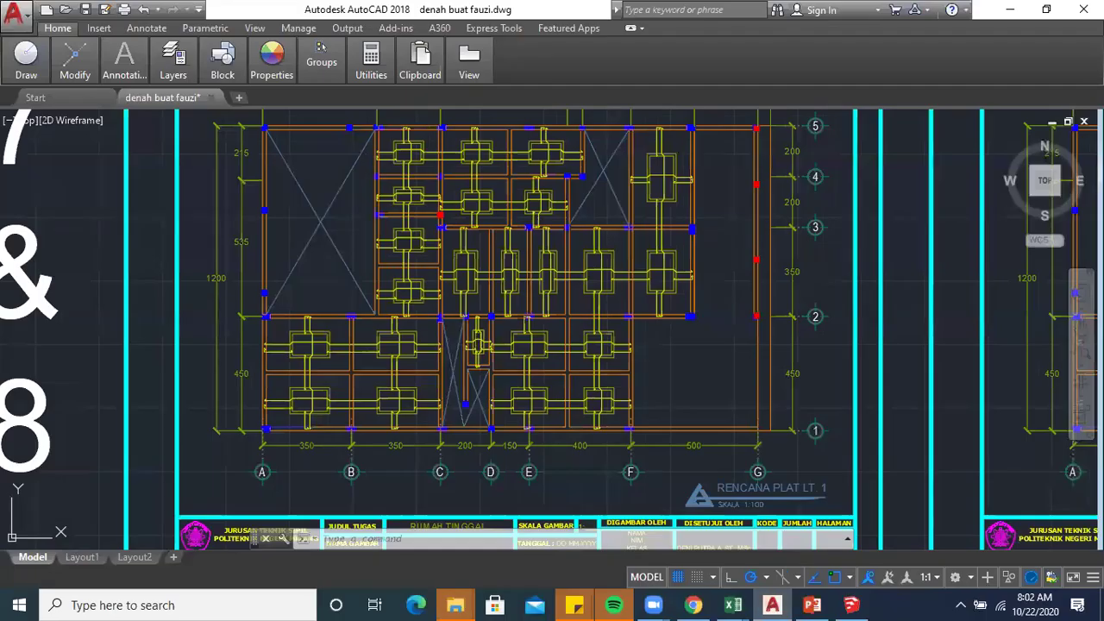
{"action": "scroll", "coordinate": [507, 306], "scroll_direction": "up", "scroll_amount": 5}
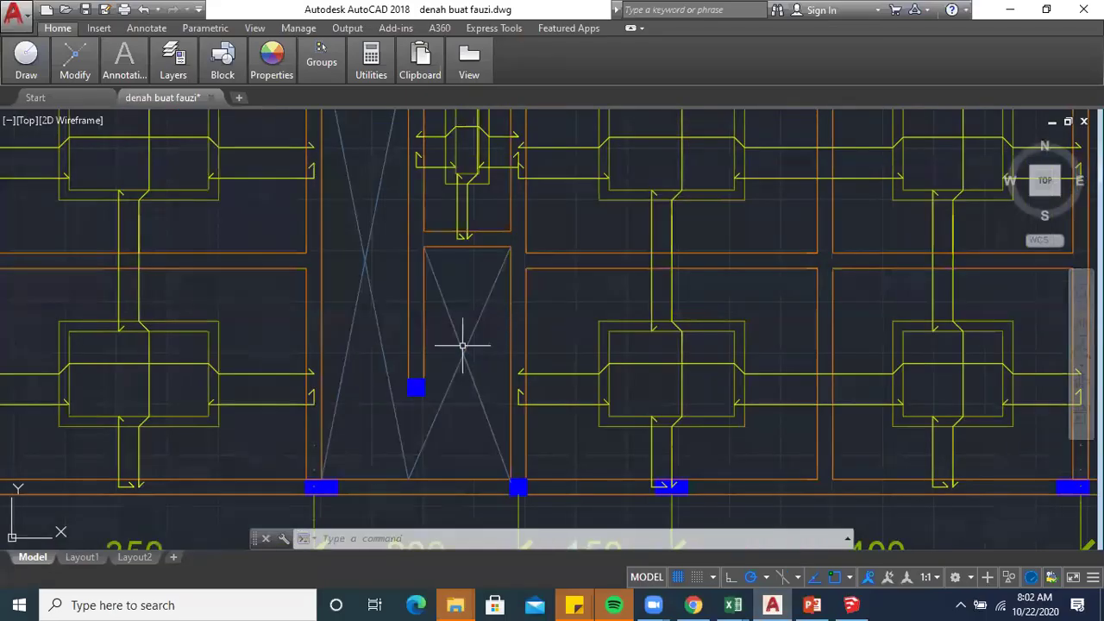
{"action": "scroll", "coordinate": [463, 345], "scroll_direction": "down", "scroll_amount": 5}
{"action": "scroll", "coordinate": [441, 339], "scroll_direction": "up", "scroll_amount": 4}
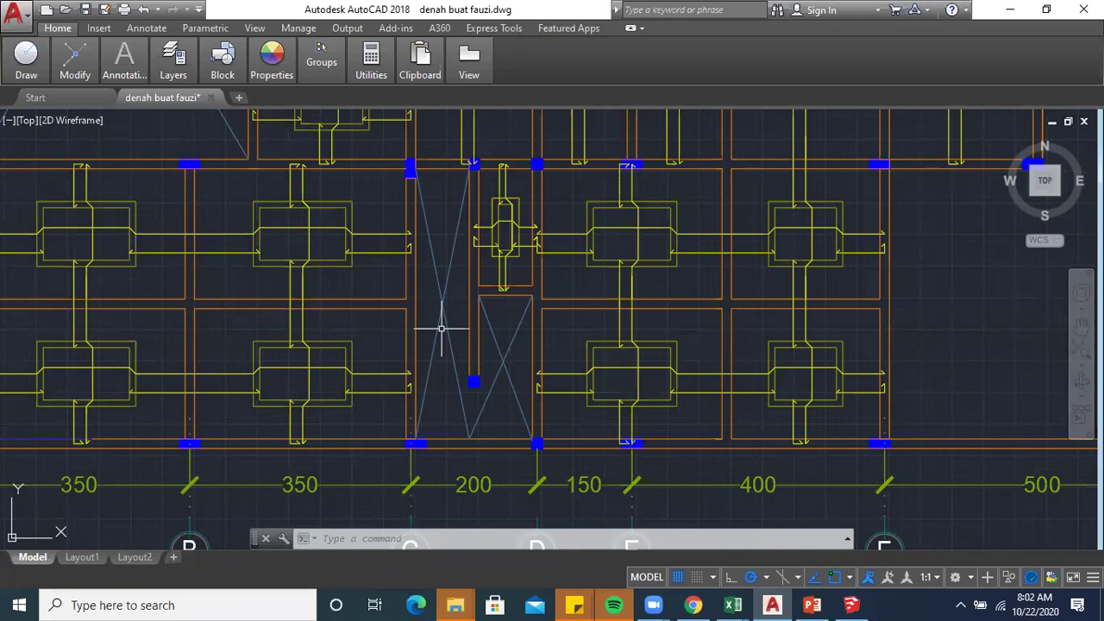
{"action": "mouse_move", "coordinate": [445, 597]}
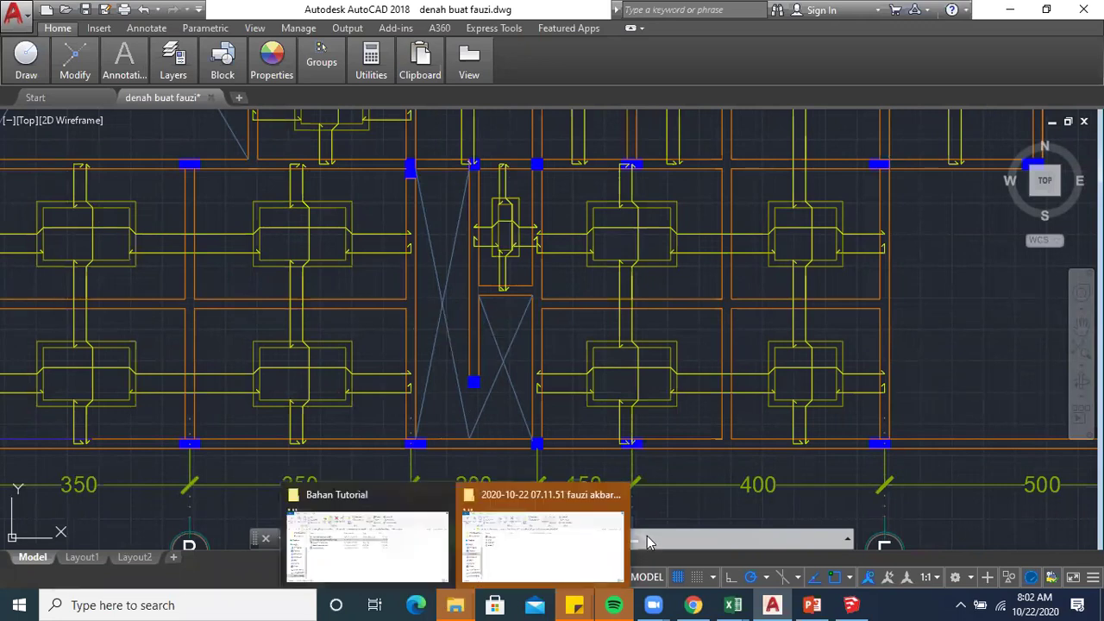